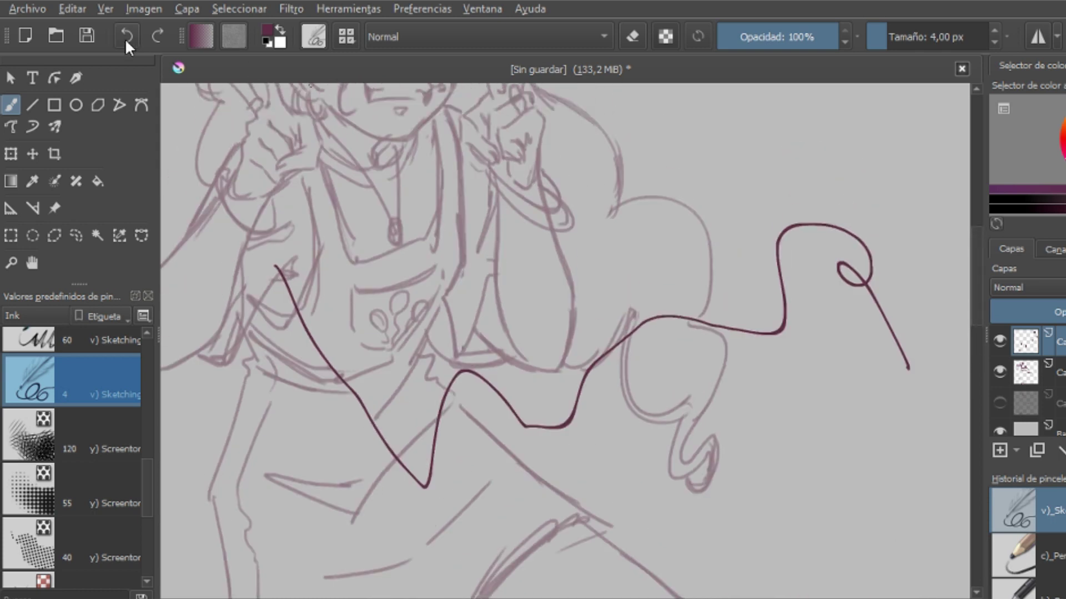
Step: Set the brush size to 3 px and ink the pointed ear, the sideburn curl and the start of the hairline
{"action": "scroll", "coordinate": [952, 314], "scroll_direction": "up", "scroll_amount": 5}
{"action": "scroll", "coordinate": [838, 71], "scroll_direction": "left", "scroll_amount": 2}
{"action": "key", "text": "bracketleft"}
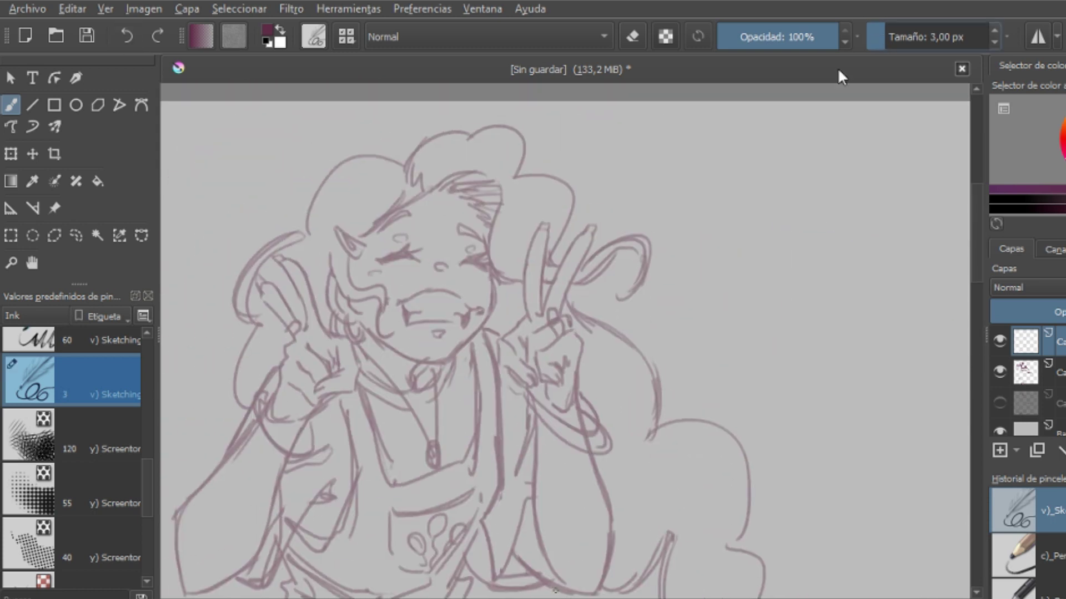
{"action": "mouse_move", "coordinate": [351, 256]}
{"action": "left_mouse_down"}
{"action": "mouse_move", "coordinate": [382, 288]}
{"action": "mouse_move", "coordinate": [388, 336]}
{"action": "left_mouse_up"}
{"action": "mouse_move", "coordinate": [380, 294]}
{"action": "left_mouse_down"}
{"action": "mouse_move", "coordinate": [335, 269]}
{"action": "mouse_move", "coordinate": [420, 198]}
{"action": "left_mouse_up"}
{"action": "left_click_drag", "start_coordinate": [355, 243], "coordinate": [377, 198]}
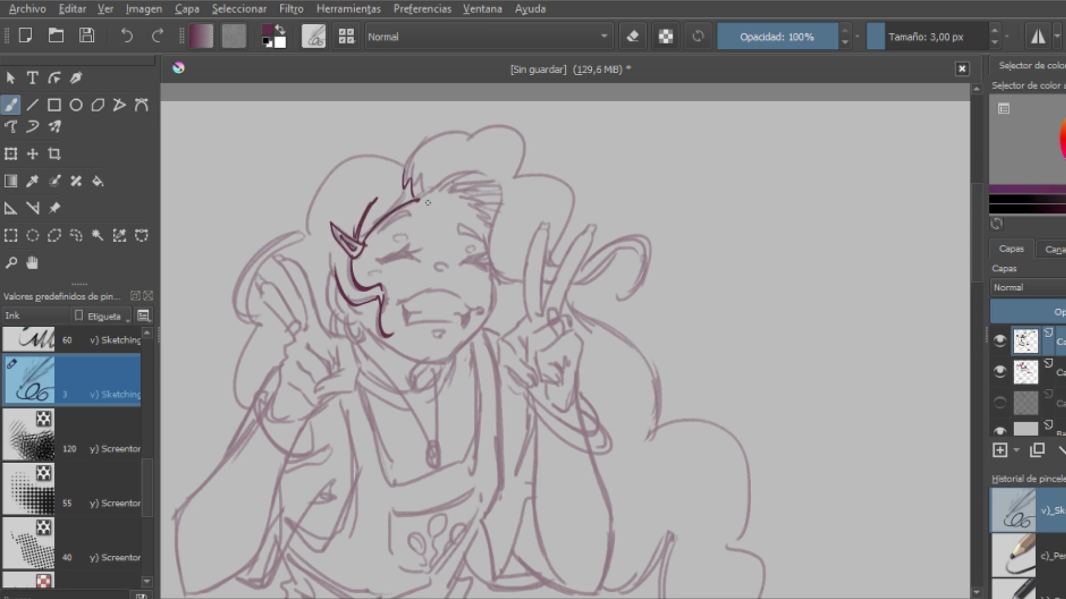
Step: Ink the hairline across the forehead, the earrings and the face contour down to the chin, undoing the first hairline attempt
{"action": "left_click_drag", "start_coordinate": [433, 200], "coordinate": [489, 228]}
{"action": "left_click", "coordinate": [127, 37]}
{"action": "mouse_move", "coordinate": [422, 195]}
{"action": "left_mouse_down"}
{"action": "mouse_move", "coordinate": [467, 203]}
{"action": "mouse_move", "coordinate": [485, 235]}
{"action": "left_mouse_up"}
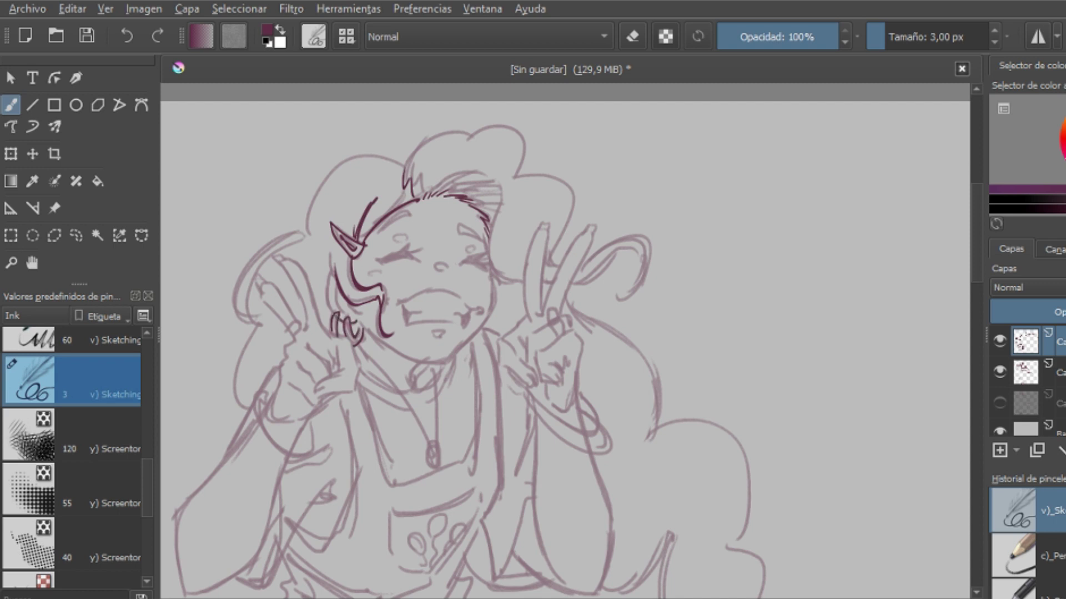
{"action": "mouse_move", "coordinate": [359, 321]}
{"action": "left_mouse_down"}
{"action": "mouse_move", "coordinate": [438, 364]}
{"action": "mouse_move", "coordinate": [492, 253]}
{"action": "left_mouse_up"}
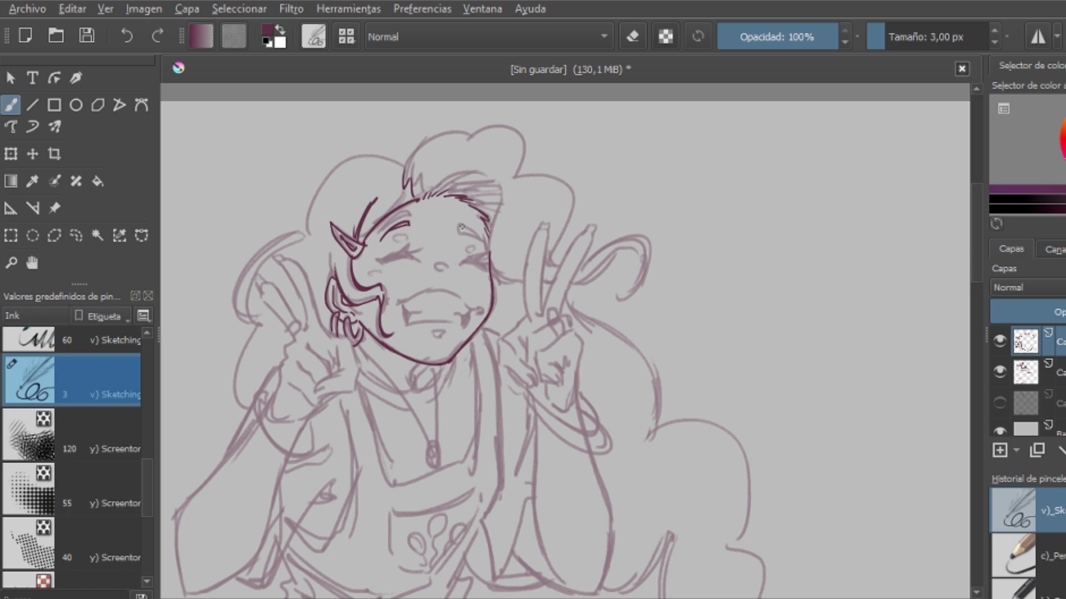
Step: Ink the wavy hair outline around the head, including the small side curl and the long curl behind the raised fingers
{"action": "mouse_move", "coordinate": [397, 162]}
{"action": "left_mouse_down"}
{"action": "mouse_move", "coordinate": [235, 327]}
{"action": "mouse_move", "coordinate": [247, 410]}
{"action": "left_mouse_up"}
{"action": "left_click_drag", "start_coordinate": [253, 326], "coordinate": [217, 379]}
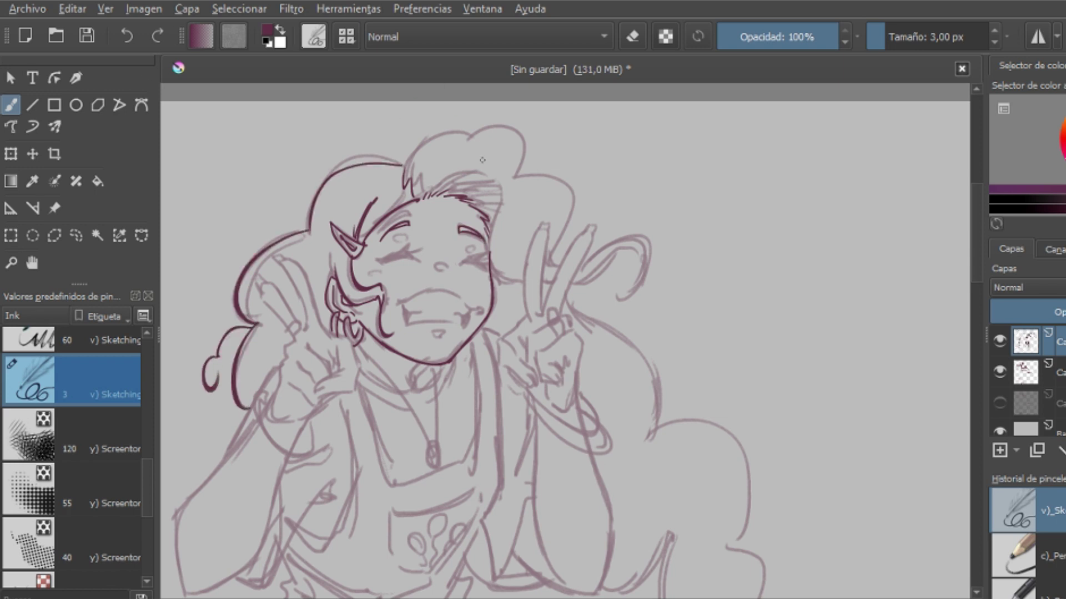
{"action": "key", "text": "e"}
{"action": "key", "text": "e"}
{"action": "mouse_move", "coordinate": [491, 267]}
{"action": "left_mouse_down"}
{"action": "mouse_move", "coordinate": [431, 195]}
{"action": "mouse_move", "coordinate": [571, 175]}
{"action": "mouse_move", "coordinate": [619, 297]}
{"action": "left_mouse_up"}
{"action": "left_click_drag", "start_coordinate": [639, 253], "coordinate": [550, 280]}
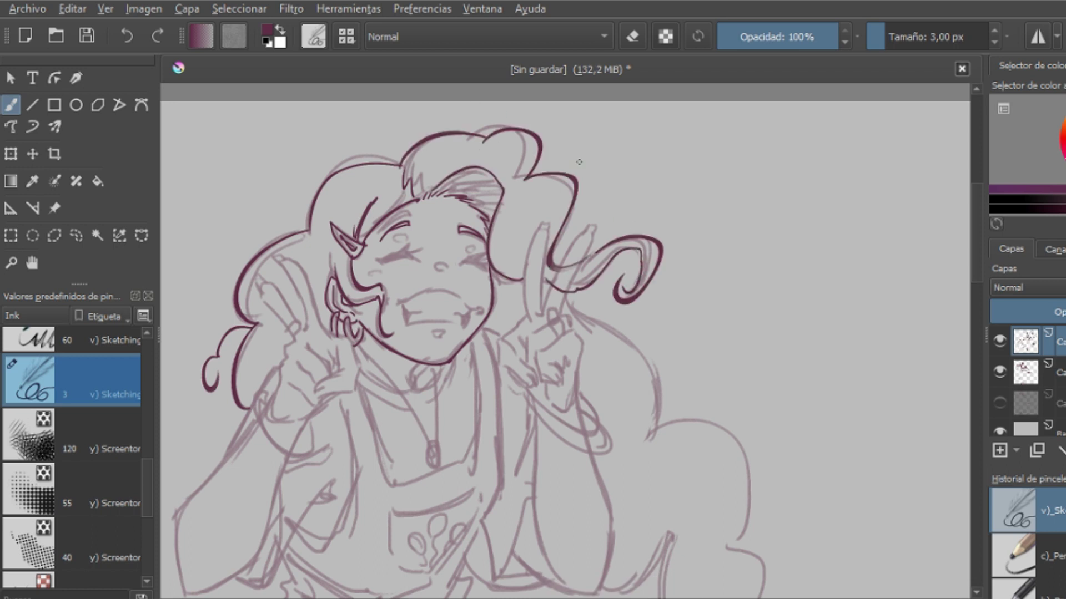
{"action": "key", "text": "e"}
{"action": "key", "text": "e"}
Step: Ink the ring, folded fingers and palm of the peace-sign hand next to the long curl
{"action": "key", "text": "minus"}
{"action": "left_click", "coordinate": [999, 371]}
{"action": "left_click", "coordinate": [999, 371]}
{"action": "scroll", "coordinate": [377, 333], "scroll_direction": "up", "scroll_amount": 3}
{"action": "left_click_drag", "start_coordinate": [975, 311], "coordinate": [972, 244]}
{"action": "scroll", "coordinate": [766, 257], "scroll_direction": "down", "scroll_amount": 3}
{"action": "scroll", "coordinate": [633, 262], "scroll_direction": "up", "scroll_amount": 2}
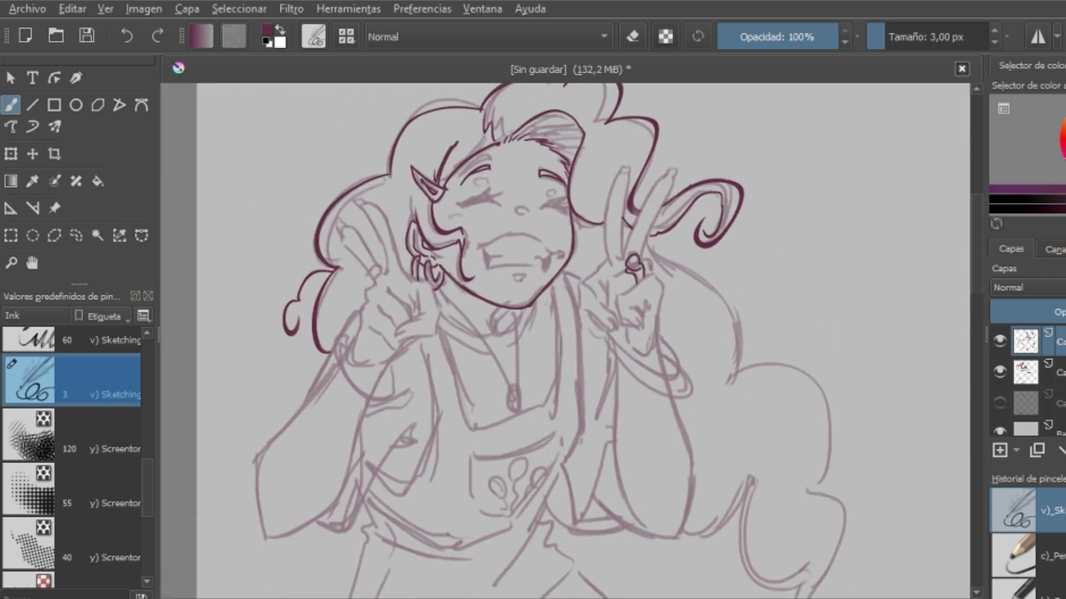
{"action": "left_click_drag", "start_coordinate": [617, 299], "coordinate": [633, 358]}
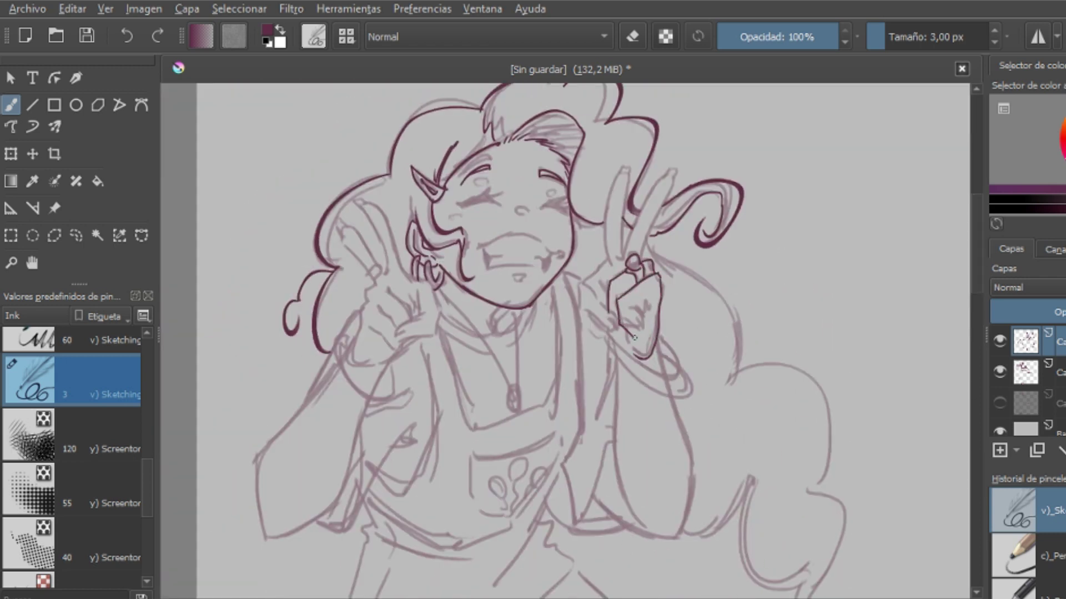
{"action": "left_click_drag", "start_coordinate": [616, 302], "coordinate": [598, 328]}
{"action": "left_click_drag", "start_coordinate": [585, 308], "coordinate": [614, 334]}
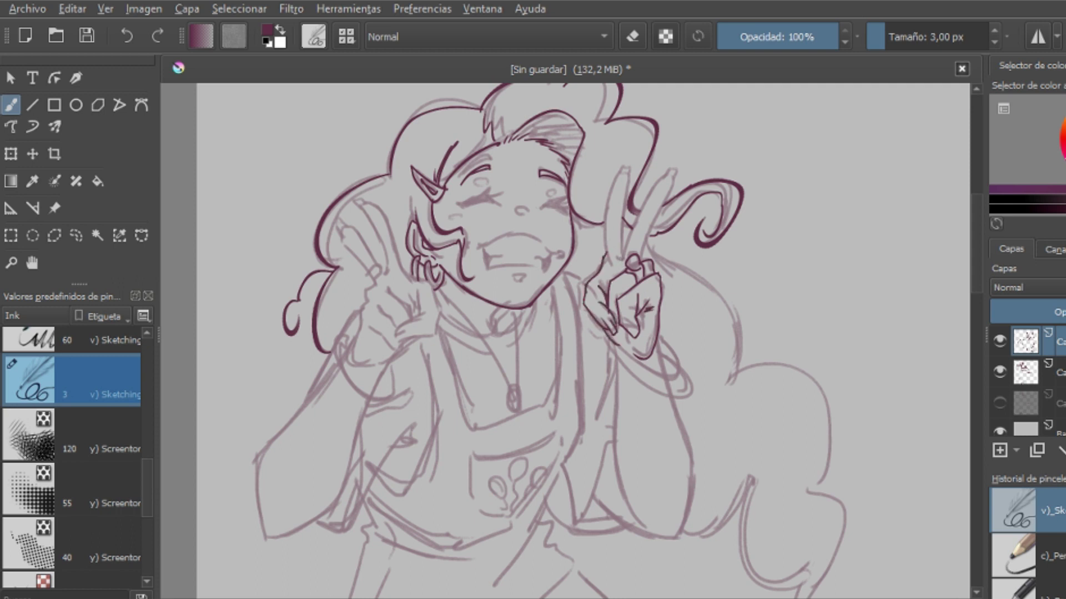
Step: Ink the two extended fingers of the ringed hand, undoing the failed strokes
{"action": "mouse_move", "coordinate": [606, 256]}
{"action": "left_mouse_down"}
{"action": "mouse_move", "coordinate": [626, 250]}
{"action": "mouse_move", "coordinate": [668, 174]}
{"action": "mouse_move", "coordinate": [641, 257]}
{"action": "left_mouse_up"}
{"action": "key", "text": "ctrl+z"}
{"action": "left_click", "coordinate": [124, 41]}
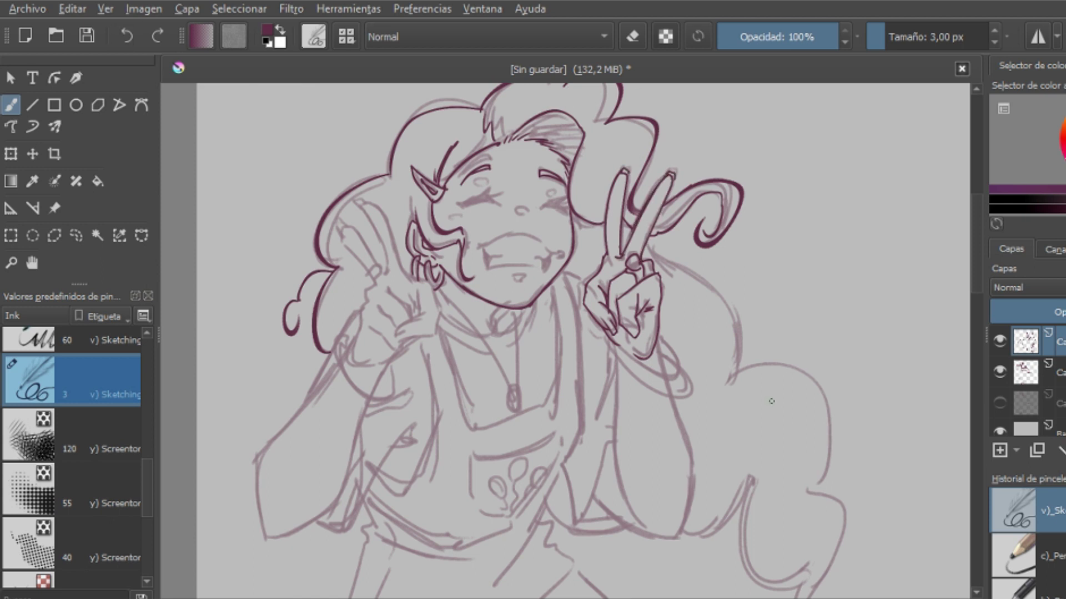
Step: Ink the other peace-sign hand with its extended fingers, thumb and palm, plus the bracelet on its wrist
{"action": "scroll", "coordinate": [757, 433], "scroll_direction": "down", "scroll_amount": 5}
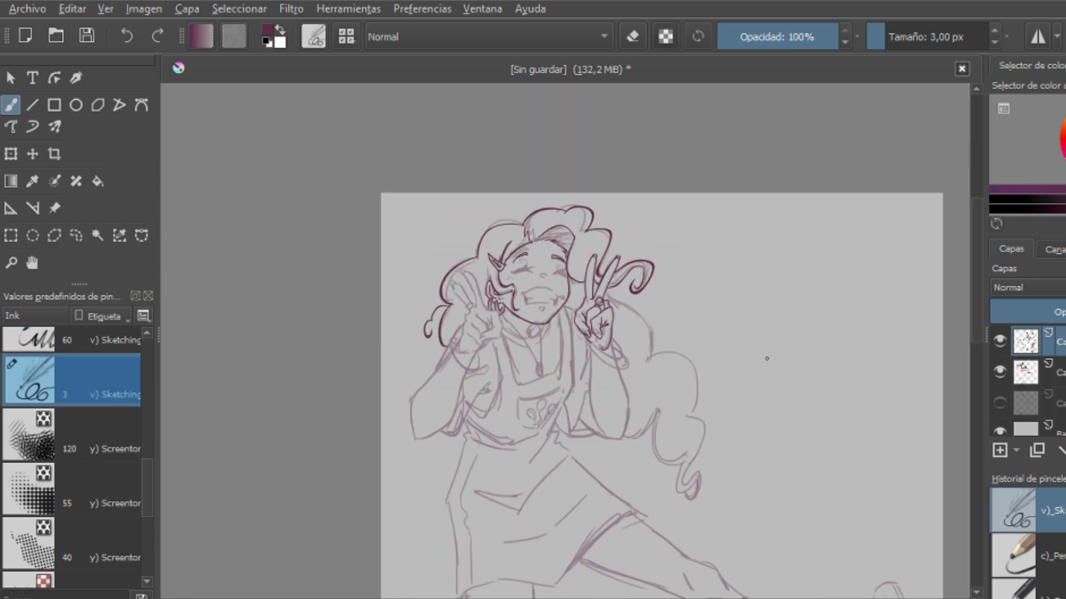
{"action": "scroll", "coordinate": [522, 415], "scroll_direction": "up", "scroll_amount": 5}
{"action": "scroll", "coordinate": [543, 225], "scroll_direction": "down", "scroll_amount": 2}
{"action": "left_click_drag", "start_coordinate": [376, 223], "coordinate": [336, 177]}
{"action": "left_click_drag", "start_coordinate": [390, 224], "coordinate": [362, 148]}
{"action": "left_click_drag", "start_coordinate": [435, 262], "coordinate": [427, 284]}
{"action": "left_click", "coordinate": [132, 36]}
{"action": "left_click", "coordinate": [132, 35]}
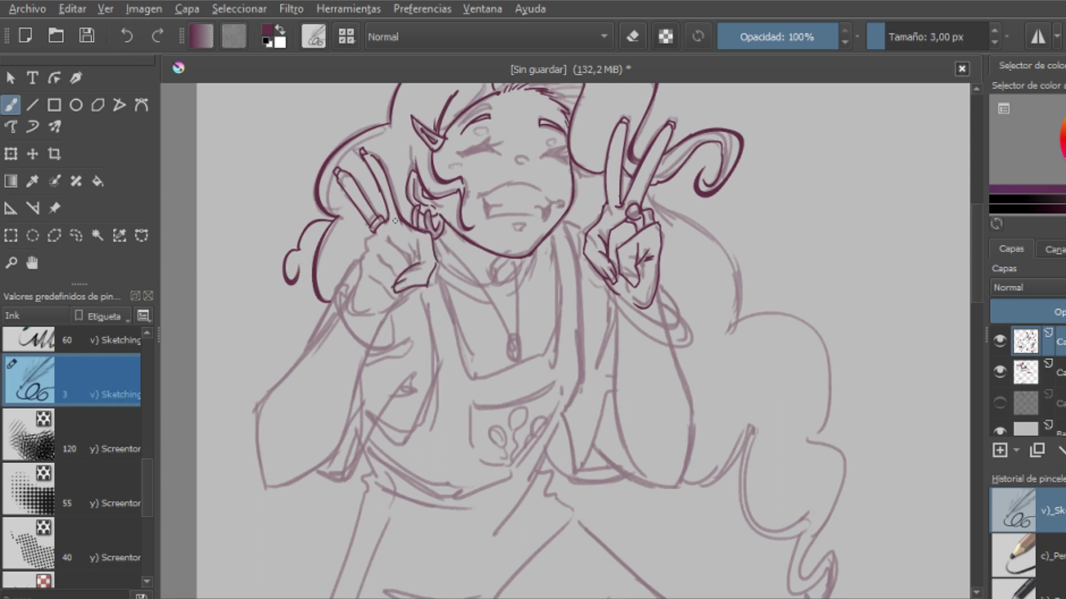
{"action": "left_click_drag", "start_coordinate": [402, 293], "coordinate": [382, 314]}
{"action": "mouse_move", "coordinate": [363, 267]}
{"action": "left_mouse_down"}
{"action": "mouse_move", "coordinate": [355, 288]}
{"action": "mouse_move", "coordinate": [385, 319]}
{"action": "mouse_move", "coordinate": [397, 287]}
{"action": "mouse_move", "coordinate": [393, 332]}
{"action": "mouse_move", "coordinate": [351, 293]}
{"action": "left_mouse_up"}
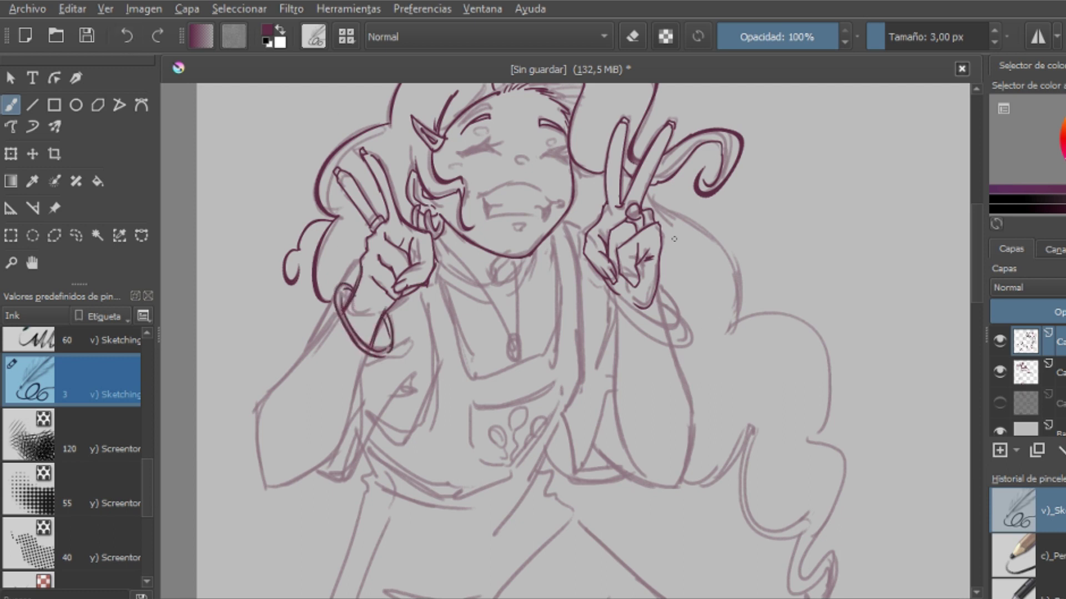
Step: Ink the pendant necklace, the neck lines and the buckled overall straps
{"action": "scroll", "coordinate": [955, 288], "scroll_direction": "down", "scroll_amount": 1}
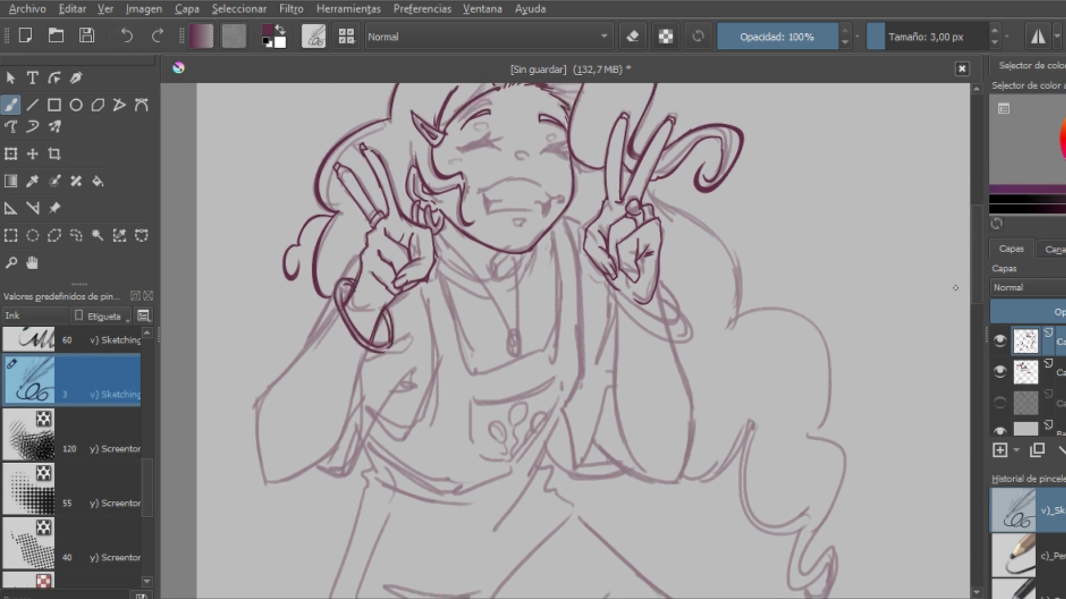
{"action": "left_click_drag", "start_coordinate": [509, 325], "coordinate": [438, 235]}
{"action": "left_click_drag", "start_coordinate": [517, 256], "coordinate": [518, 332]}
{"action": "mouse_move", "coordinate": [496, 254]}
{"action": "left_mouse_down"}
{"action": "mouse_move", "coordinate": [491, 274]}
{"action": "mouse_move", "coordinate": [434, 254]}
{"action": "left_mouse_up"}
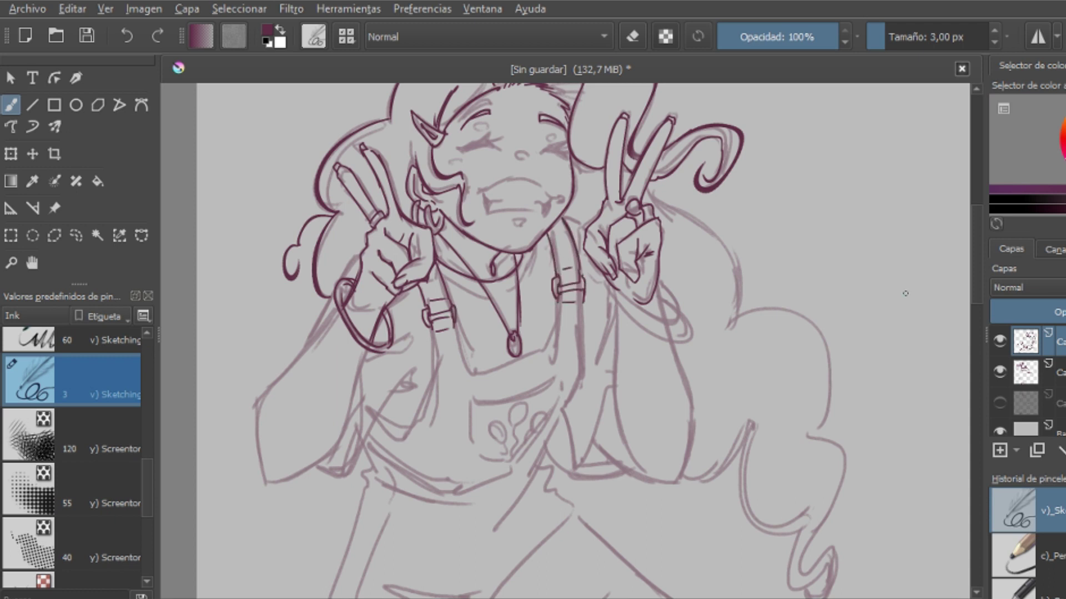
Step: Ink the top edge of the overall bib and the side line running down to the waist
{"action": "scroll", "coordinate": [583, 339], "scroll_direction": "down", "scroll_amount": 3}
{"action": "mouse_move", "coordinate": [450, 243]}
{"action": "left_mouse_down"}
{"action": "mouse_move", "coordinate": [470, 290]}
{"action": "mouse_move", "coordinate": [556, 221]}
{"action": "left_mouse_up"}
{"action": "left_click_drag", "start_coordinate": [482, 293], "coordinate": [550, 266]}
{"action": "mouse_move", "coordinate": [577, 217]}
{"action": "left_mouse_down"}
{"action": "mouse_move", "coordinate": [582, 294]}
{"action": "mouse_move", "coordinate": [502, 436]}
{"action": "left_mouse_up"}
{"action": "left_click_drag", "start_coordinate": [562, 331], "coordinate": [499, 426]}
Step: Ink the open sleeve and vest edges beside the bib, the upper arm line and the shirt collar
{"action": "left_click_drag", "start_coordinate": [436, 256], "coordinate": [384, 338]}
{"action": "mouse_move", "coordinate": [401, 304]}
{"action": "left_mouse_down"}
{"action": "mouse_move", "coordinate": [425, 335]}
{"action": "mouse_move", "coordinate": [361, 364]}
{"action": "left_mouse_up"}
{"action": "left_click_drag", "start_coordinate": [323, 377], "coordinate": [366, 382]}
{"action": "left_click_drag", "start_coordinate": [356, 307], "coordinate": [364, 378]}
{"action": "left_click_drag", "start_coordinate": [348, 176], "coordinate": [301, 267]}
{"action": "mouse_move", "coordinate": [363, 277]}
{"action": "left_mouse_down"}
{"action": "mouse_move", "coordinate": [397, 266]}
{"action": "mouse_move", "coordinate": [387, 284]}
{"action": "left_mouse_up"}
{"action": "left_click_drag", "start_coordinate": [442, 187], "coordinate": [499, 212]}
{"action": "left_click_drag", "start_coordinate": [532, 165], "coordinate": [506, 214]}
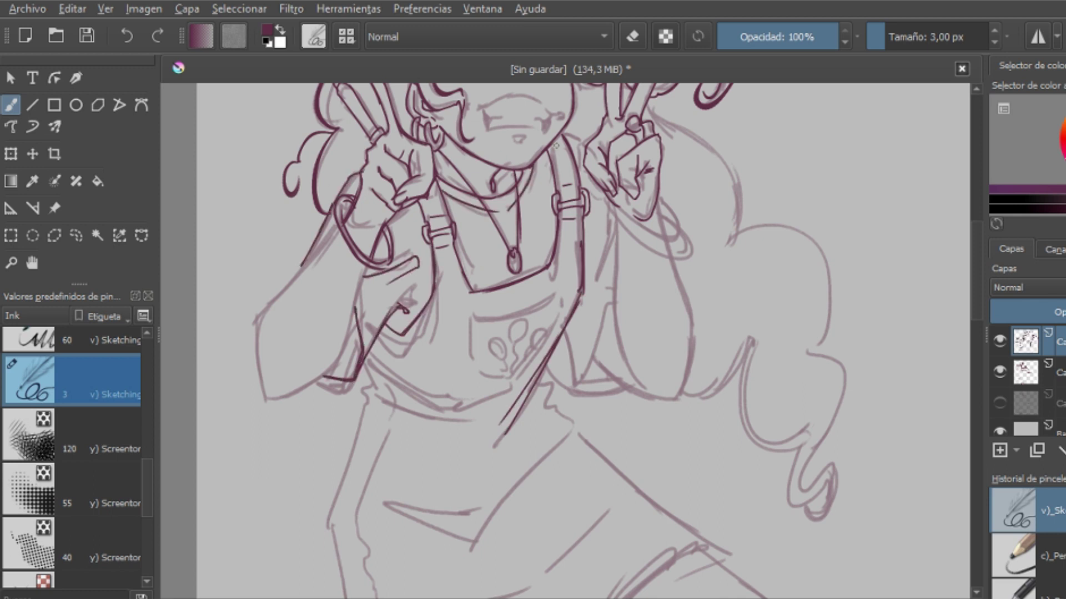
Step: Check the line art with the sketch layer hidden, show the sketch again and ink the bracelets on the ringed hand's wrist
{"action": "key", "text": "minus"}
{"action": "key", "text": "minus"}
{"action": "left_click", "coordinate": [999, 372]}
{"action": "left_click", "coordinate": [1000, 372]}
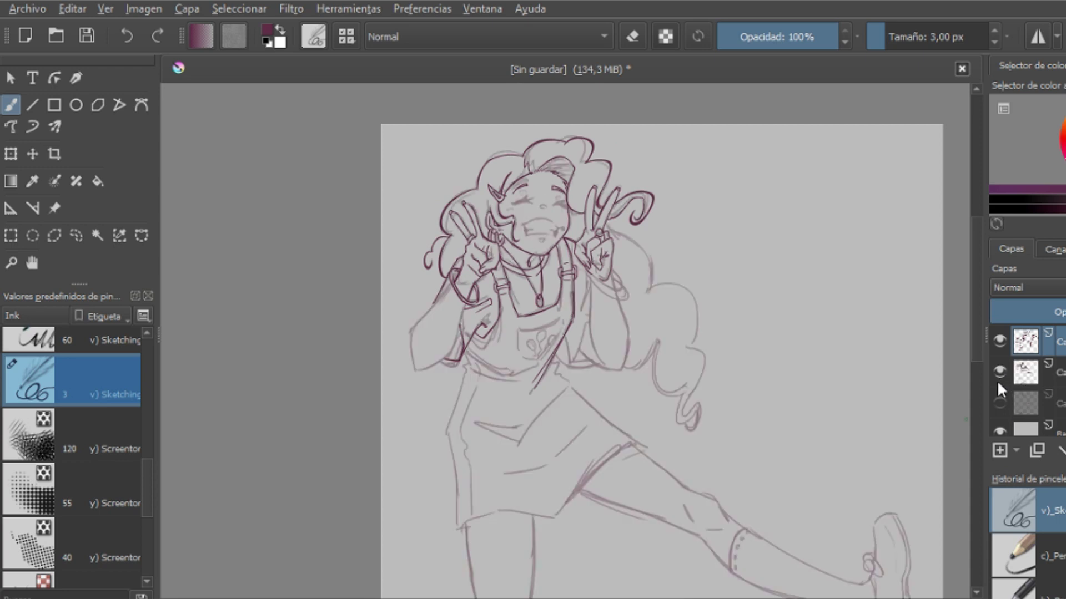
{"action": "key", "text": "plus"}
{"action": "key", "text": "plus"}
{"action": "mouse_move", "coordinate": [627, 202]}
{"action": "left_mouse_down"}
{"action": "mouse_move", "coordinate": [673, 247]}
{"action": "mouse_move", "coordinate": [666, 221]}
{"action": "left_mouse_up"}
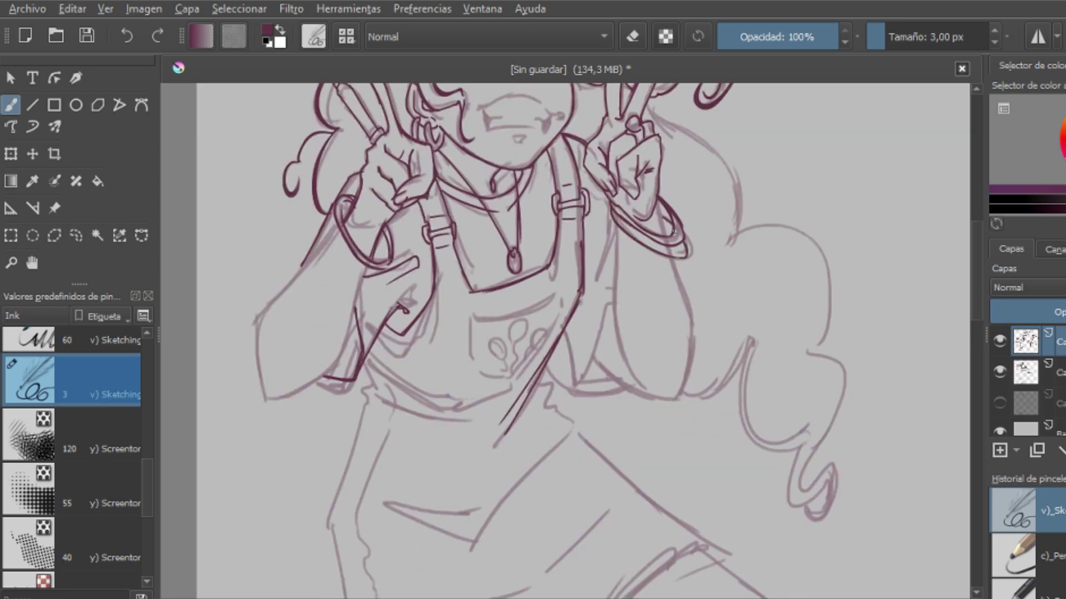
Step: Ink the outlines of both bent arms from the wrists down to the elbows
{"action": "left_click_drag", "start_coordinate": [645, 390], "coordinate": [615, 224]}
{"action": "mouse_move", "coordinate": [590, 357]}
{"action": "left_mouse_down"}
{"action": "mouse_move", "coordinate": [677, 402]}
{"action": "mouse_move", "coordinate": [688, 261]}
{"action": "left_mouse_up"}
{"action": "left_click_drag", "start_coordinate": [266, 398], "coordinate": [340, 355]}
{"action": "left_click_drag", "start_coordinate": [364, 278], "coordinate": [336, 361]}
{"action": "left_click_drag", "start_coordinate": [256, 324], "coordinate": [262, 399]}
{"action": "left_click_drag", "start_coordinate": [323, 245], "coordinate": [257, 383]}
{"action": "left_click_drag", "start_coordinate": [339, 223], "coordinate": [269, 300]}
{"action": "left_click_drag", "start_coordinate": [261, 303], "coordinate": [262, 374]}
Step: Ink the vest edge and folds between the bib and the arm of the ringed hand
{"action": "left_click_drag", "start_coordinate": [575, 382], "coordinate": [610, 377]}
{"action": "left_click_drag", "start_coordinate": [613, 304], "coordinate": [576, 382]}
{"action": "left_click_drag", "start_coordinate": [577, 317], "coordinate": [586, 351]}
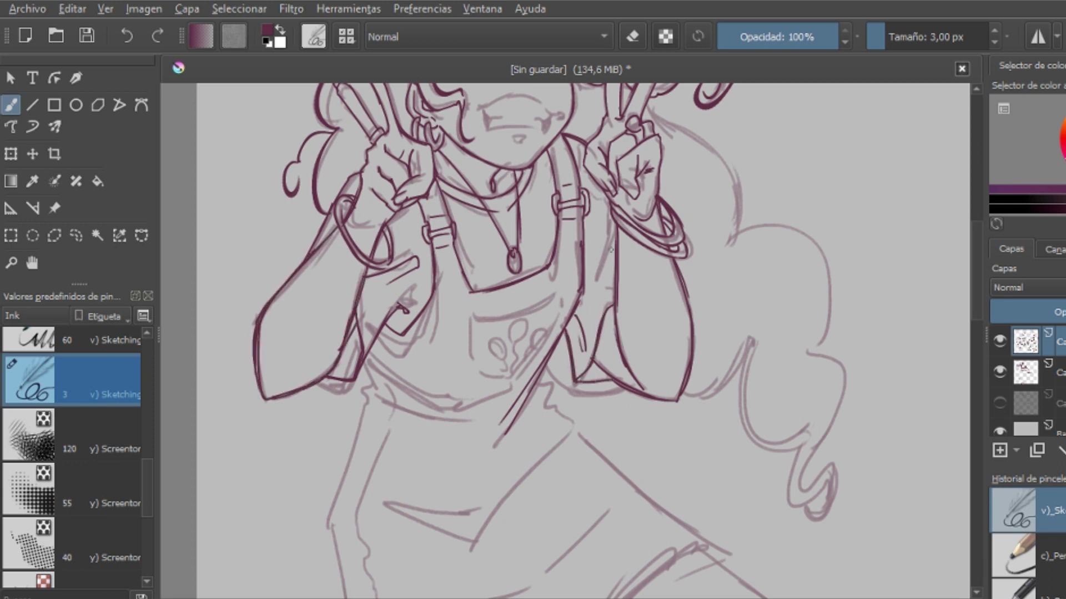
Step: Ink the bib pocket outline and the fabric folds around the waist
{"action": "scroll", "coordinate": [977, 323], "scroll_direction": "down", "scroll_amount": 4}
{"action": "scroll", "coordinate": [977, 323], "scroll_direction": "up", "scroll_amount": 3}
{"action": "mouse_move", "coordinate": [473, 290]}
{"action": "left_mouse_down"}
{"action": "mouse_move", "coordinate": [554, 269]}
{"action": "mouse_move", "coordinate": [508, 355]}
{"action": "left_mouse_up"}
{"action": "scroll", "coordinate": [977, 323], "scroll_direction": "down", "scroll_amount": 3}
{"action": "mouse_move", "coordinate": [366, 250]}
{"action": "left_mouse_down"}
{"action": "mouse_move", "coordinate": [471, 294]}
{"action": "mouse_move", "coordinate": [505, 286]}
{"action": "left_mouse_up"}
{"action": "left_click_drag", "start_coordinate": [378, 289], "coordinate": [477, 317]}
{"action": "left_click_drag", "start_coordinate": [546, 277], "coordinate": [522, 333]}
Step: Ink the skirt of the overalls with its side seam, hem and inner folds
{"action": "scroll", "coordinate": [533, 289], "scroll_direction": "down", "scroll_amount": 4}
{"action": "mouse_move", "coordinate": [544, 197]}
{"action": "left_mouse_down"}
{"action": "mouse_move", "coordinate": [581, 224]}
{"action": "mouse_move", "coordinate": [377, 302]}
{"action": "left_mouse_up"}
{"action": "mouse_move", "coordinate": [366, 208]}
{"action": "left_mouse_down"}
{"action": "mouse_move", "coordinate": [330, 338]}
{"action": "mouse_move", "coordinate": [356, 517]}
{"action": "mouse_move", "coordinate": [541, 493]}
{"action": "mouse_move", "coordinate": [705, 347]}
{"action": "left_mouse_up"}
{"action": "left_click_drag", "start_coordinate": [580, 230], "coordinate": [712, 350]}
{"action": "left_click_drag", "start_coordinate": [618, 297], "coordinate": [536, 393]}
{"action": "left_click_drag", "start_coordinate": [527, 391], "coordinate": [384, 413]}
{"action": "left_click_drag", "start_coordinate": [335, 336], "coordinate": [436, 375]}
{"action": "left_click_drag", "start_coordinate": [366, 364], "coordinate": [417, 381]}
{"action": "left_click_drag", "start_coordinate": [377, 503], "coordinate": [371, 414]}
{"action": "left_click_drag", "start_coordinate": [363, 341], "coordinate": [388, 207]}
{"action": "left_click_drag", "start_coordinate": [383, 179], "coordinate": [392, 199]}
Step: Ink the long wavy hair flowing down behind the arm to its curled tip
{"action": "scroll", "coordinate": [939, 296], "scroll_direction": "up", "scroll_amount": 5}
{"action": "mouse_move", "coordinate": [716, 183]}
{"action": "left_mouse_down"}
{"action": "mouse_move", "coordinate": [793, 400]}
{"action": "mouse_move", "coordinate": [822, 571]}
{"action": "left_mouse_up"}
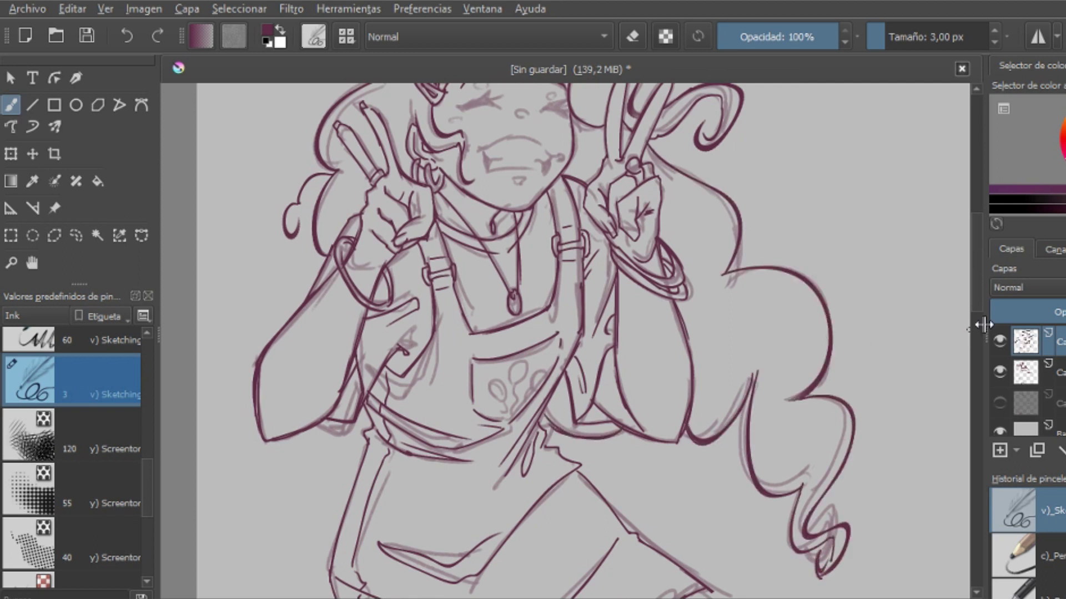
Step: Hide the sketch layer to examine the line art of the upper body and skirt, and show the sketch again
{"action": "scroll", "coordinate": [963, 405], "scroll_direction": "down", "scroll_amount": 5}
{"action": "key", "text": "minus"}
{"action": "key", "text": "minus"}
{"action": "left_click", "coordinate": [998, 371]}
{"action": "key", "text": "plus"}
{"action": "key", "text": "plus"}
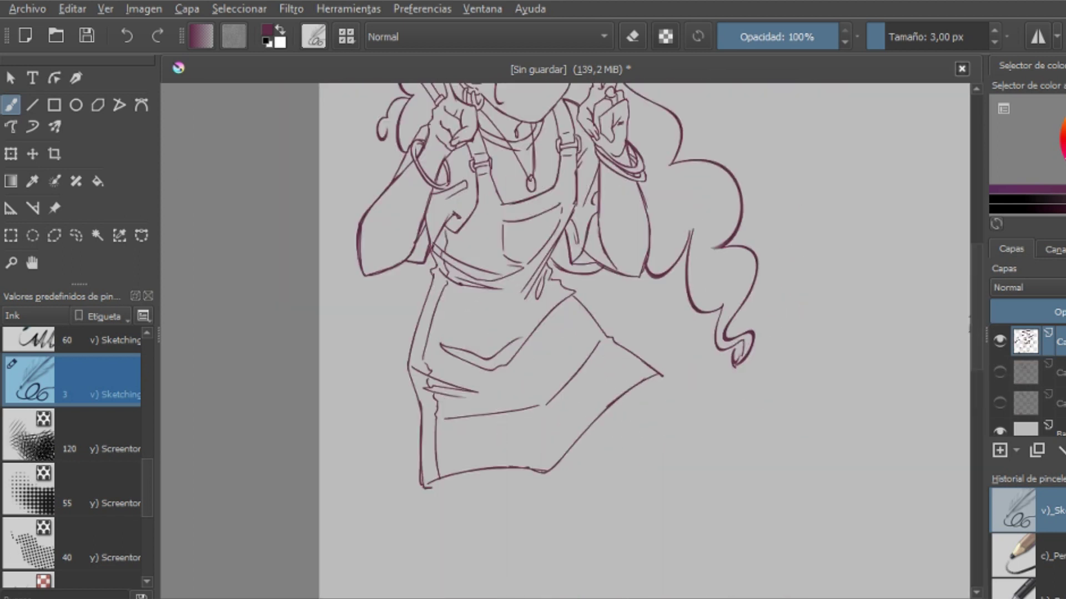
{"action": "scroll", "coordinate": [977, 325], "scroll_direction": "up", "scroll_amount": 3}
{"action": "key", "text": "e"}
{"action": "key", "text": "slash"}
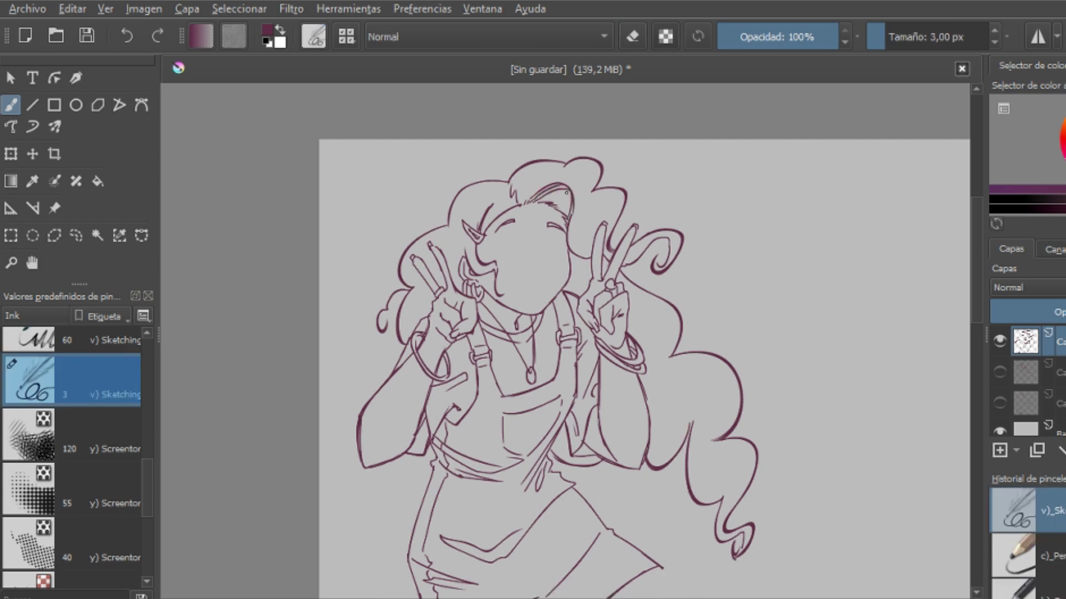
{"action": "left_click", "coordinate": [1000, 371]}
Step: Ink the standing leg from the skirt hem to the ankle, including the knee lines
{"action": "scroll", "coordinate": [976, 352], "scroll_direction": "down", "scroll_amount": 8}
{"action": "left_click_drag", "start_coordinate": [515, 366], "coordinate": [503, 409]}
{"action": "left_click_drag", "start_coordinate": [510, 333], "coordinate": [515, 395]}
{"action": "left_click_drag", "start_coordinate": [523, 191], "coordinate": [518, 320]}
{"action": "mouse_move", "coordinate": [522, 267]}
{"action": "left_mouse_down"}
{"action": "mouse_move", "coordinate": [515, 358]}
{"action": "mouse_move", "coordinate": [528, 487]}
{"action": "left_mouse_up"}
{"action": "scroll", "coordinate": [610, 333], "scroll_direction": "down", "scroll_amount": 3}
{"action": "left_click_drag", "start_coordinate": [485, 464], "coordinate": [493, 507]}
{"action": "left_click_drag", "start_coordinate": [454, 300], "coordinate": [490, 485]}
{"action": "left_click_drag", "start_coordinate": [462, 232], "coordinate": [455, 318]}
{"action": "scroll", "coordinate": [611, 333], "scroll_direction": "up", "scroll_amount": 2}
{"action": "mouse_move", "coordinate": [433, 161]}
{"action": "left_mouse_down"}
{"action": "mouse_move", "coordinate": [461, 316]}
{"action": "mouse_move", "coordinate": [491, 385]}
{"action": "left_mouse_up"}
Step: Ink the raised leg from the skirt to the ankle with its knee lines, and outline its shoe
{"action": "scroll", "coordinate": [566, 338], "scroll_direction": "right", "scroll_amount": 5}
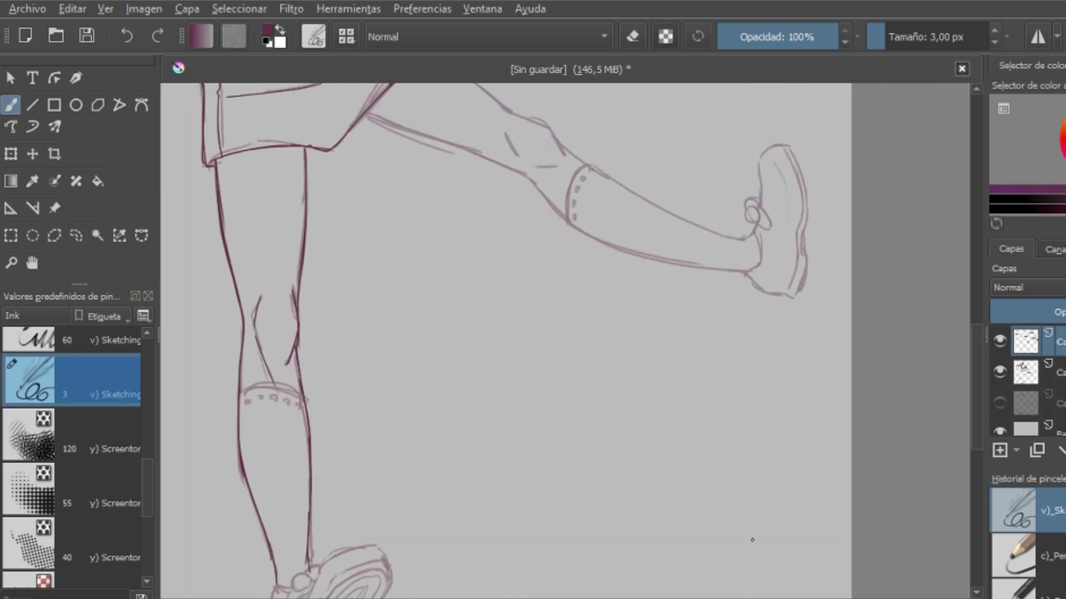
{"action": "scroll", "coordinate": [566, 339], "scroll_direction": "up", "scroll_amount": 4}
{"action": "left_click_drag", "start_coordinate": [445, 228], "coordinate": [555, 301]}
{"action": "left_click_drag", "start_coordinate": [522, 288], "coordinate": [565, 329]}
{"action": "left_click_drag", "start_coordinate": [560, 337], "coordinate": [537, 336]}
{"action": "left_click_drag", "start_coordinate": [502, 302], "coordinate": [511, 322]}
{"action": "left_click_drag", "start_coordinate": [367, 286], "coordinate": [749, 441]}
{"action": "mouse_move", "coordinate": [557, 316]}
{"action": "left_mouse_down"}
{"action": "mouse_move", "coordinate": [754, 405]}
{"action": "mouse_move", "coordinate": [746, 444]}
{"action": "mouse_move", "coordinate": [799, 467]}
{"action": "mouse_move", "coordinate": [790, 315]}
{"action": "left_mouse_up"}
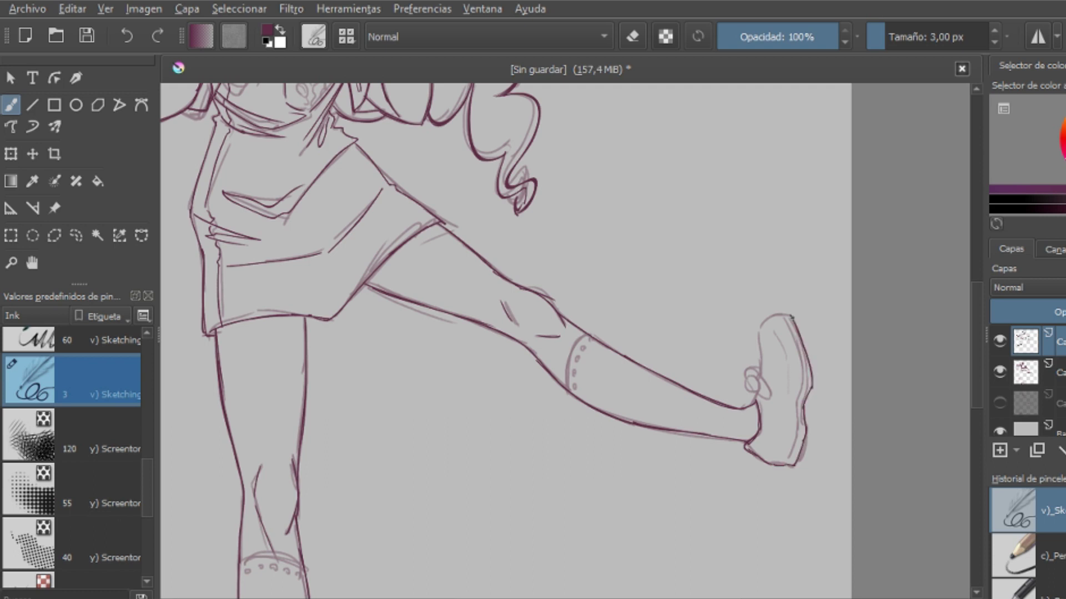
Step: Ink the sole and inner details of the raised foot's shoe, and hide the sketch layer
{"action": "left_click_drag", "start_coordinate": [766, 380], "coordinate": [788, 329]}
{"action": "left_click_drag", "start_coordinate": [787, 355], "coordinate": [785, 397]}
{"action": "left_click_drag", "start_coordinate": [800, 433], "coordinate": [791, 465]}
{"action": "left_click_drag", "start_coordinate": [793, 330], "coordinate": [809, 414]}
{"action": "left_click", "coordinate": [999, 371]}
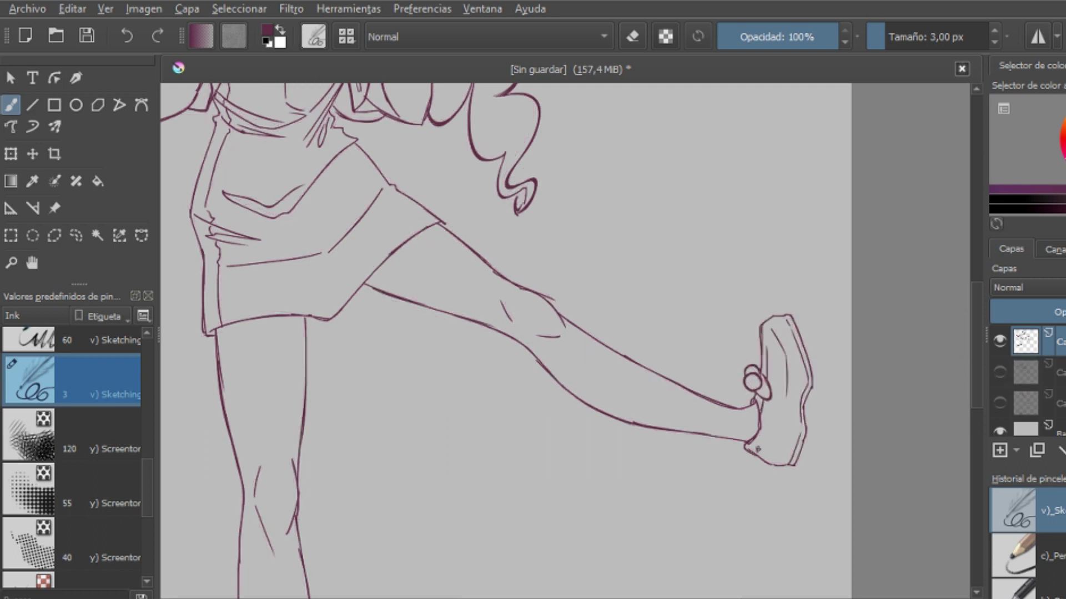
Step: Show the sketch layer and ink the standing foot's pompom, shoe and sole, plus the sock edge below the knee
{"action": "scroll", "coordinate": [560, 333], "scroll_direction": "down", "scroll_amount": 5}
{"action": "scroll", "coordinate": [560, 333], "scroll_direction": "left", "scroll_amount": 4}
{"action": "left_click", "coordinate": [999, 370]}
{"action": "left_click_drag", "start_coordinate": [560, 422], "coordinate": [550, 417]}
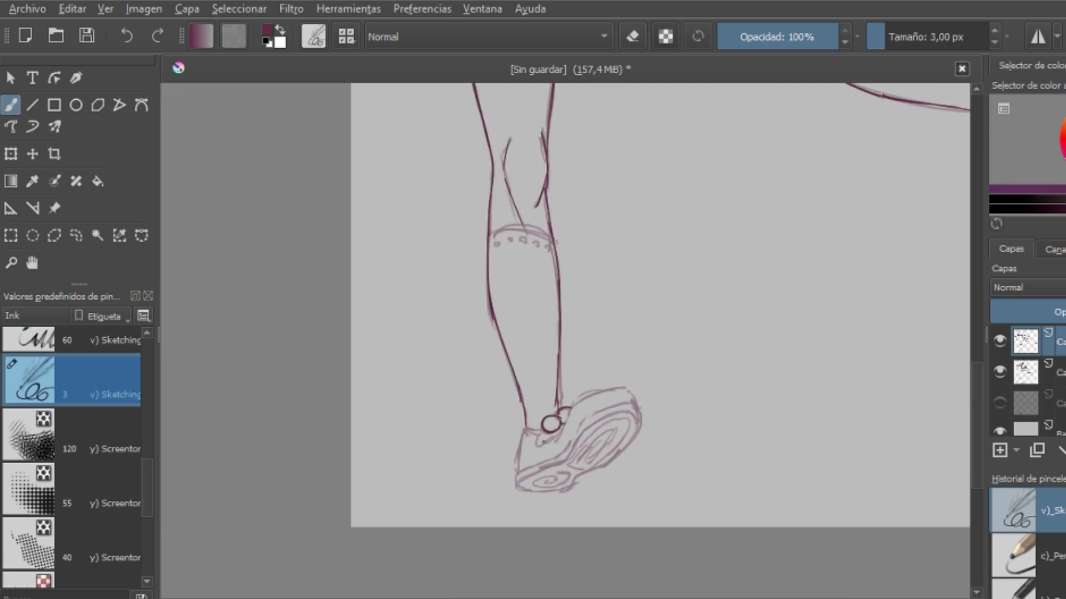
{"action": "mouse_move", "coordinate": [519, 475]}
{"action": "left_mouse_down"}
{"action": "mouse_move", "coordinate": [638, 410]}
{"action": "mouse_move", "coordinate": [521, 489]}
{"action": "mouse_move", "coordinate": [584, 425]}
{"action": "left_mouse_up"}
{"action": "left_click_drag", "start_coordinate": [631, 387], "coordinate": [573, 405]}
{"action": "left_click_drag", "start_coordinate": [490, 237], "coordinate": [553, 241]}
Step: Ink the grinning mouth with its teeth and the closed eyes with lashes, and hide the sketch layer
{"action": "scroll", "coordinate": [666, 333], "scroll_direction": "up", "scroll_amount": 5}
{"action": "left_click", "coordinate": [1000, 370]}
{"action": "scroll", "coordinate": [975, 343], "scroll_direction": "up", "scroll_amount": 1}
{"action": "key", "text": "minus"}
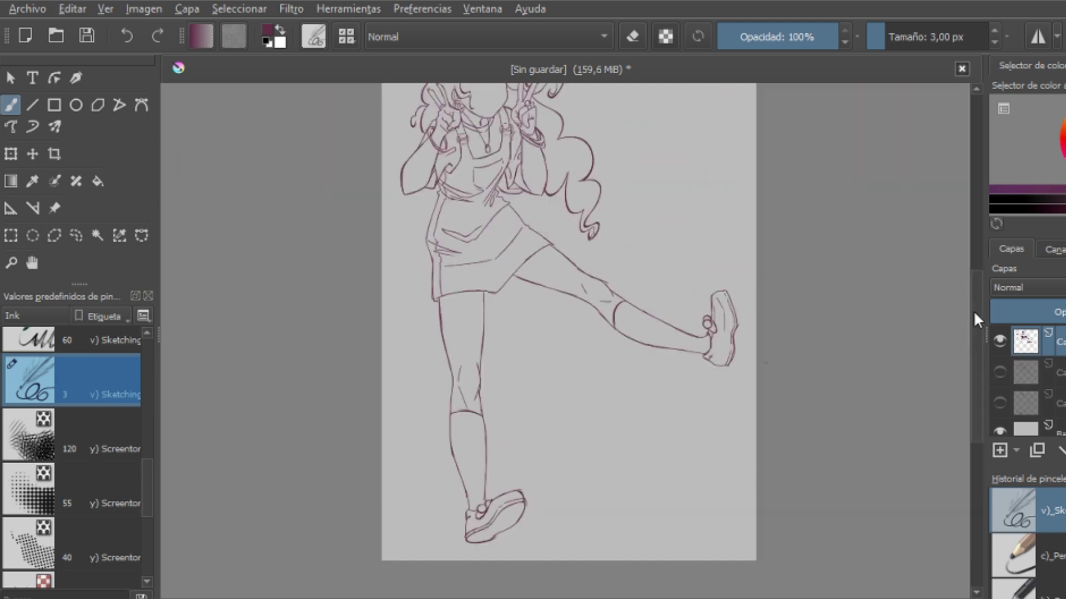
{"action": "scroll", "coordinate": [976, 336], "scroll_direction": "up", "scroll_amount": 5}
{"action": "left_click", "coordinate": [999, 370]}
{"action": "scroll", "coordinate": [545, 223], "scroll_direction": "up", "scroll_amount": 4}
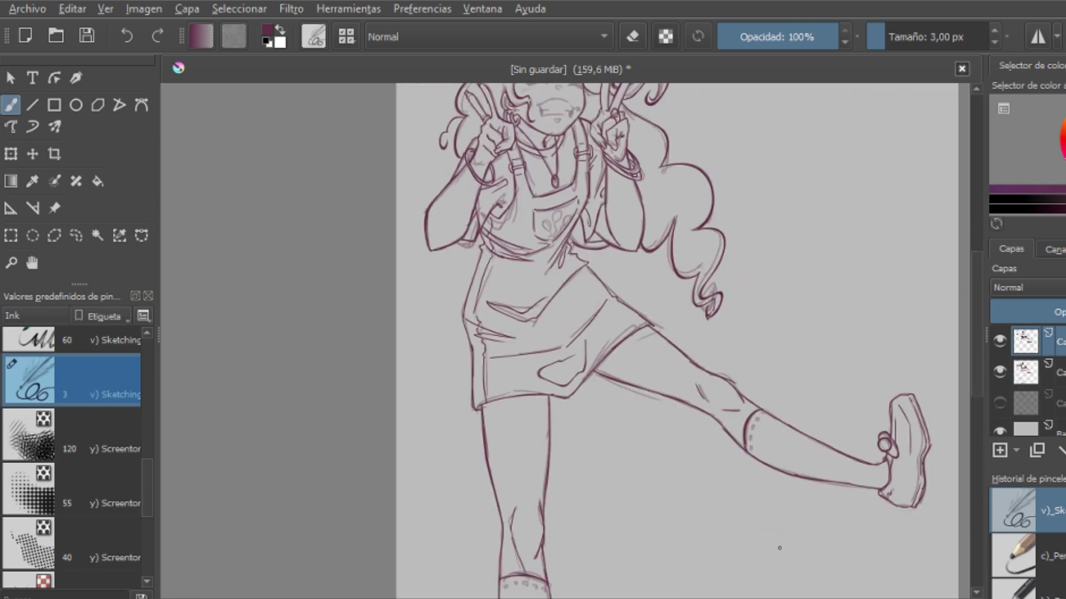
{"action": "left_click_drag", "start_coordinate": [537, 212], "coordinate": [592, 225]}
{"action": "left_click_drag", "start_coordinate": [515, 221], "coordinate": [510, 232]}
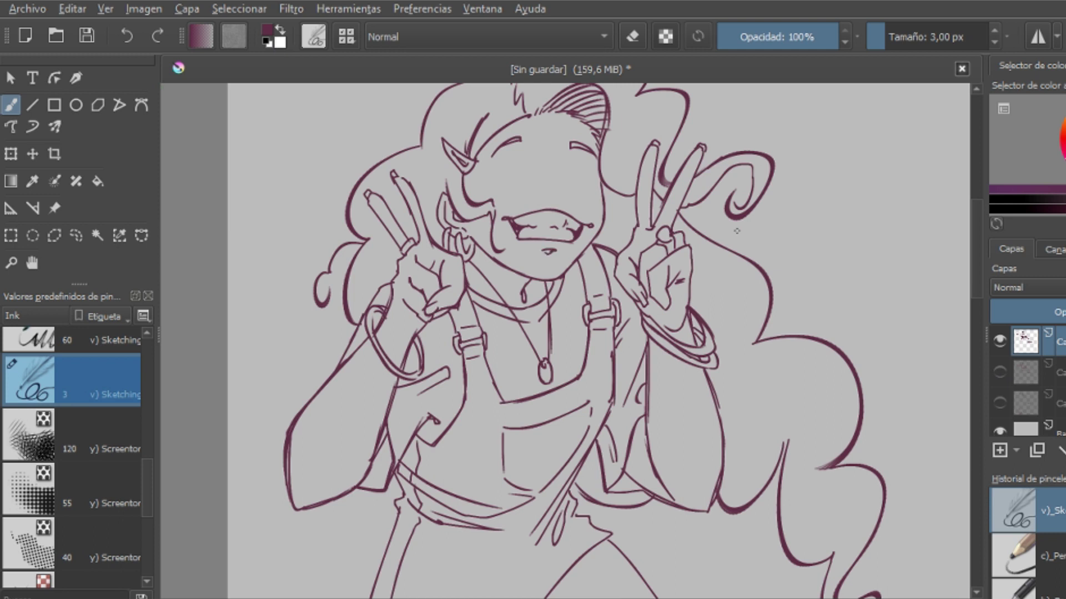
{"action": "scroll", "coordinate": [563, 214], "scroll_direction": "up", "scroll_amount": 2}
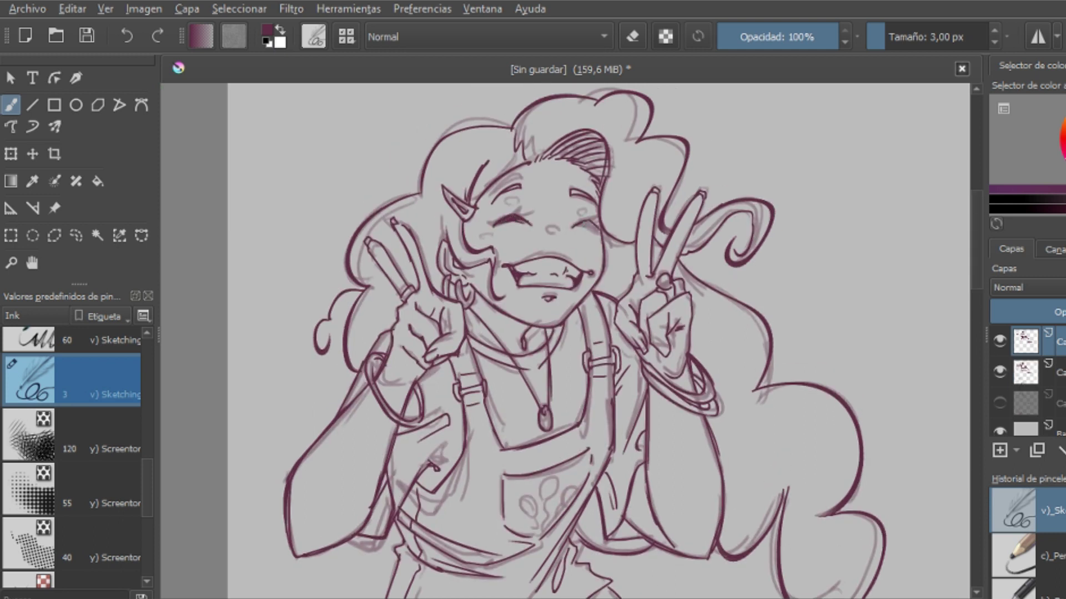
{"action": "key", "text": "ctrl+h"}
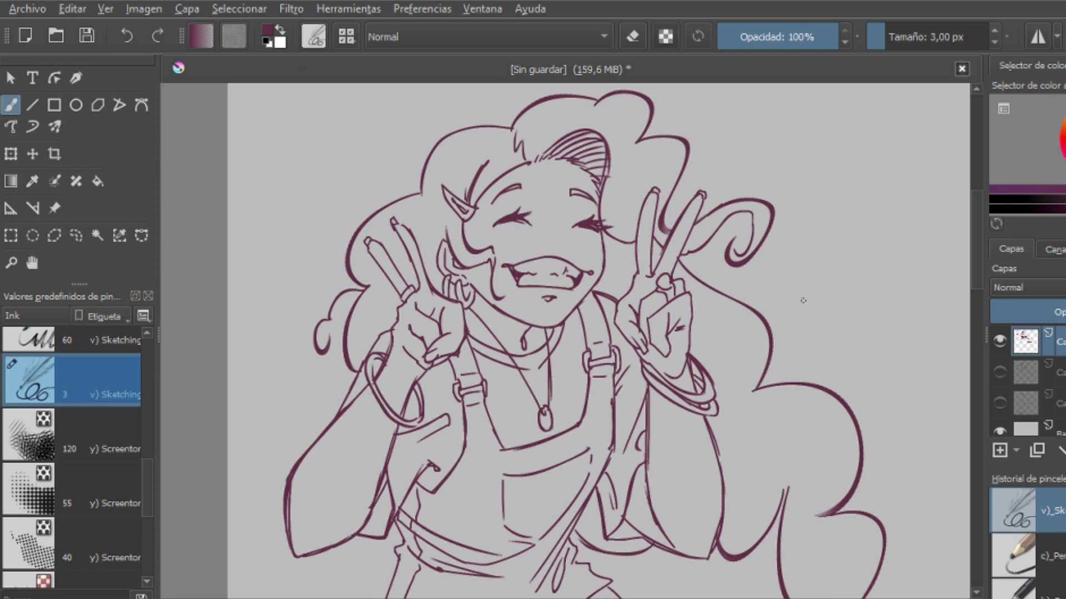
Step: Lower the brush opacity to 29% and lightly draw the nose and small cheek and eyelid marks on the face
{"action": "key", "text": "minus"}
{"action": "key", "text": "plus"}
{"action": "scroll", "coordinate": [141, 456], "scroll_direction": "down", "scroll_amount": 3}
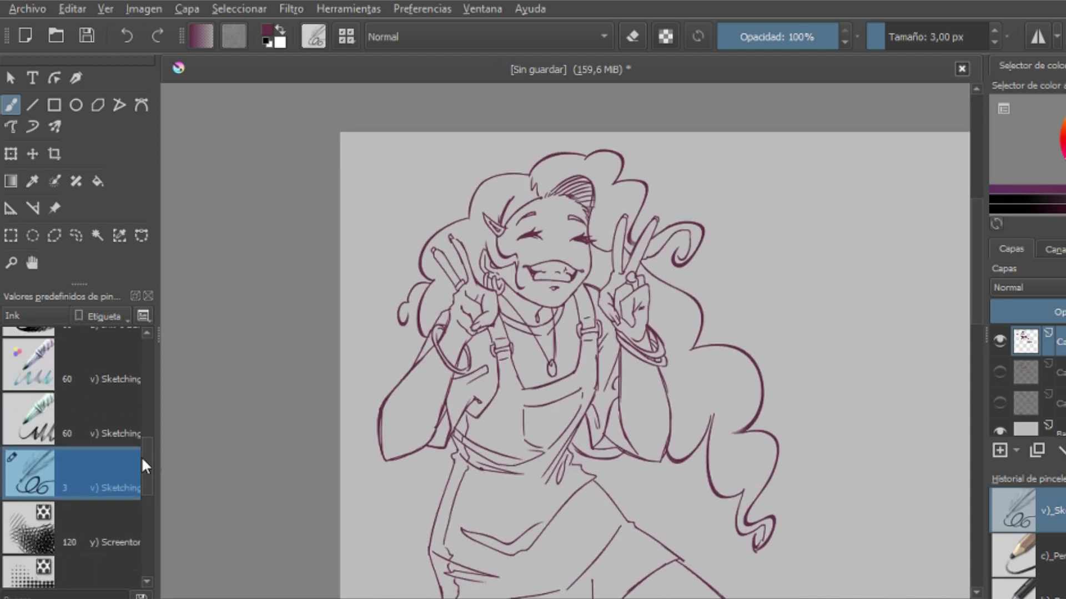
{"action": "key", "text": "i"}
{"action": "key", "text": "i"}
{"action": "key", "text": "i"}
{"action": "key", "text": "i"}
{"action": "key", "text": "i"}
{"action": "key", "text": "i"}
{"action": "key", "text": "i"}
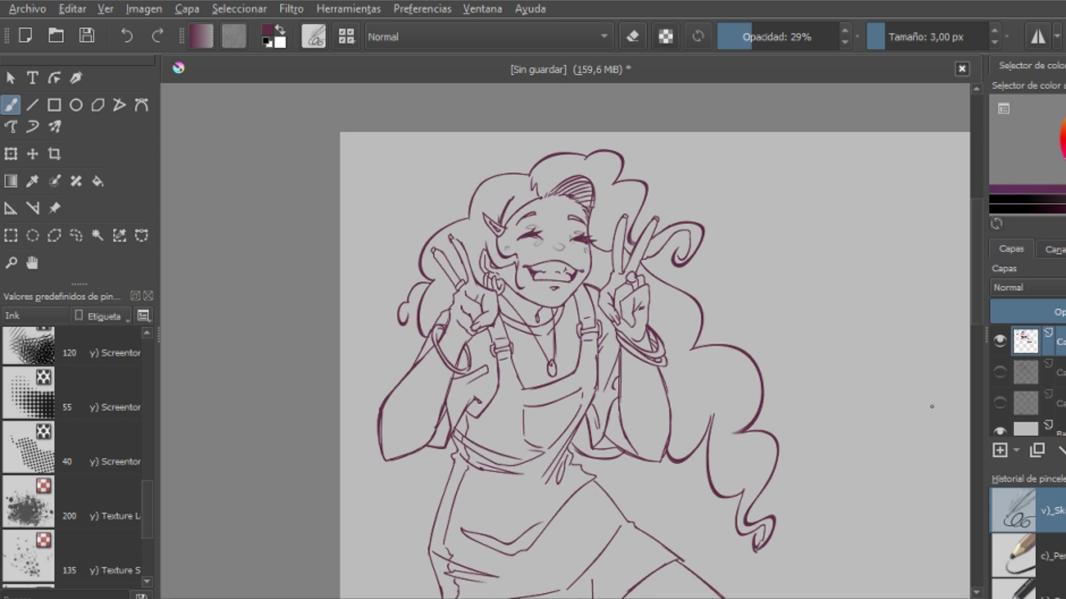
Step: Lasso the grinning mouth with the chin mark, rotate it slightly with the transform tool, and deselect
{"action": "key", "text": "minus"}
{"action": "key", "text": "plus"}
{"action": "key", "text": "plus"}
{"action": "key", "text": "plus"}
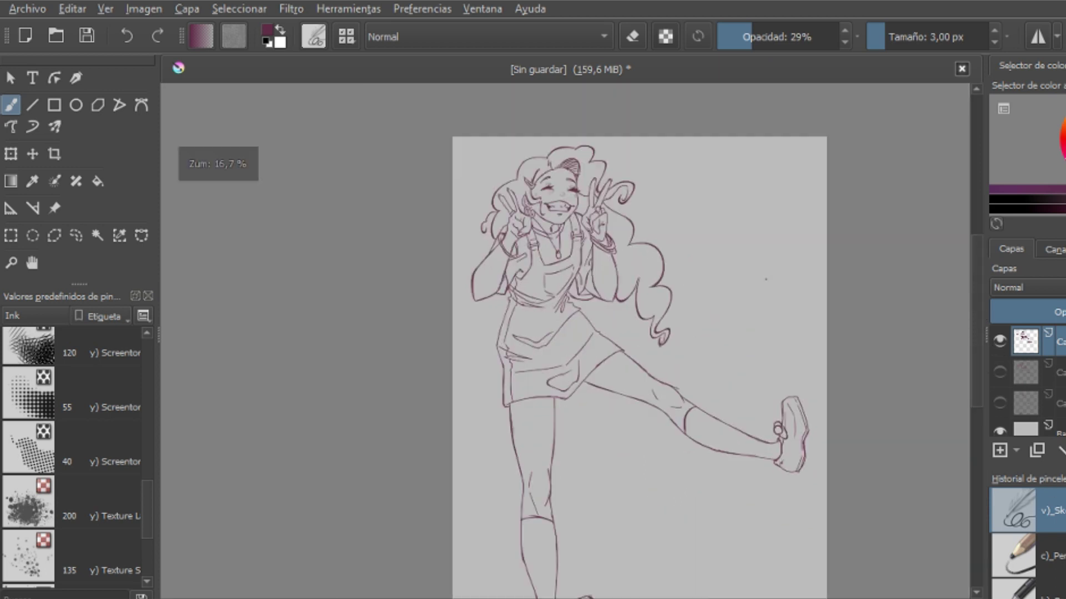
{"action": "key", "text": "plus"}
{"action": "scroll", "coordinate": [974, 285], "scroll_direction": "up", "scroll_amount": 1}
{"action": "left_click", "coordinate": [76, 236]}
{"action": "mouse_move", "coordinate": [591, 261]}
{"action": "left_mouse_down"}
{"action": "mouse_move", "coordinate": [522, 266]}
{"action": "mouse_move", "coordinate": [585, 252]}
{"action": "mouse_move", "coordinate": [602, 231]}
{"action": "left_mouse_up"}
{"action": "key", "text": "ctrl+t"}
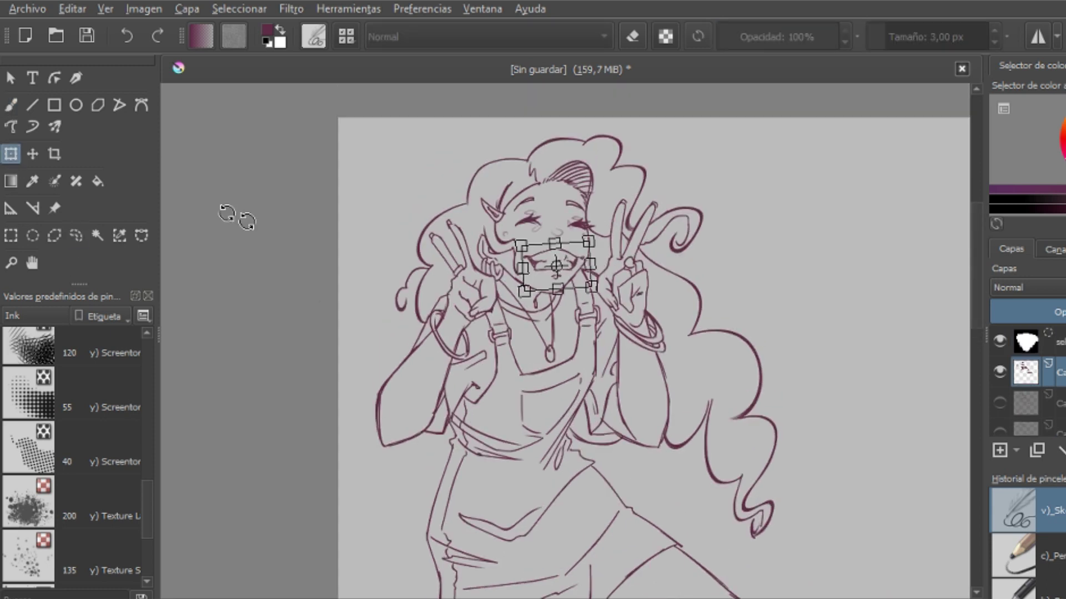
{"action": "key", "text": "Return"}
{"action": "key", "text": "ctrl+shift+a"}
Step: Lasso the character's right eye and eyebrow, reposition them with the transform tool, and deselect
{"action": "key", "text": "plus"}
{"action": "scroll", "coordinate": [976, 294], "scroll_direction": "up", "scroll_amount": 1}
{"action": "left_click_drag", "start_coordinate": [532, 176], "coordinate": [527, 169]}
{"action": "key", "text": "ctrl+t"}
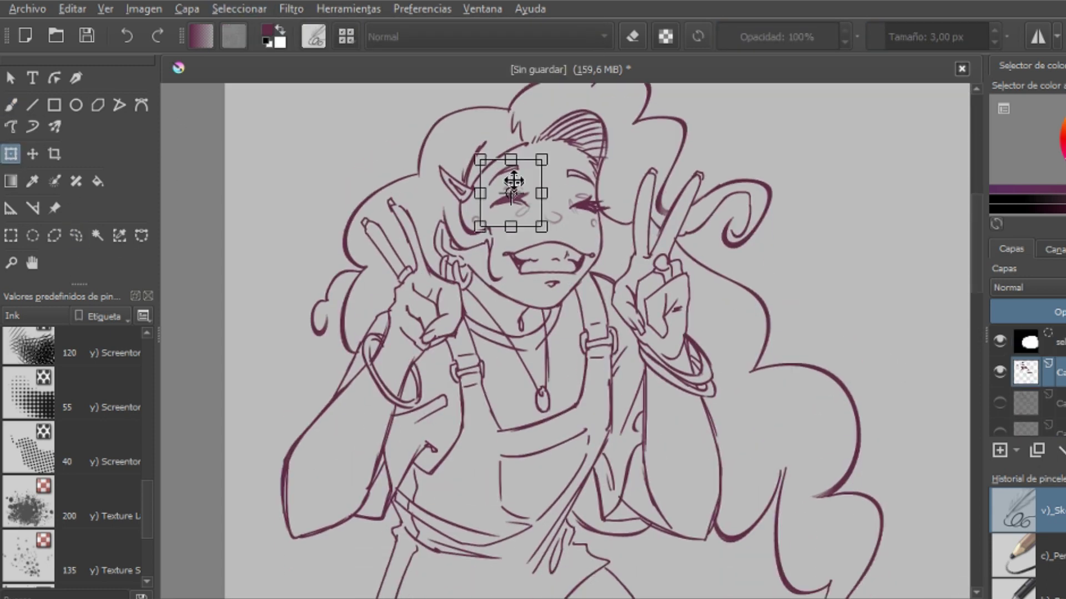
{"action": "key", "text": "Return"}
{"action": "key", "text": "b"}
{"action": "key", "text": "ctrl+shift+a"}
{"action": "key", "text": "minus"}
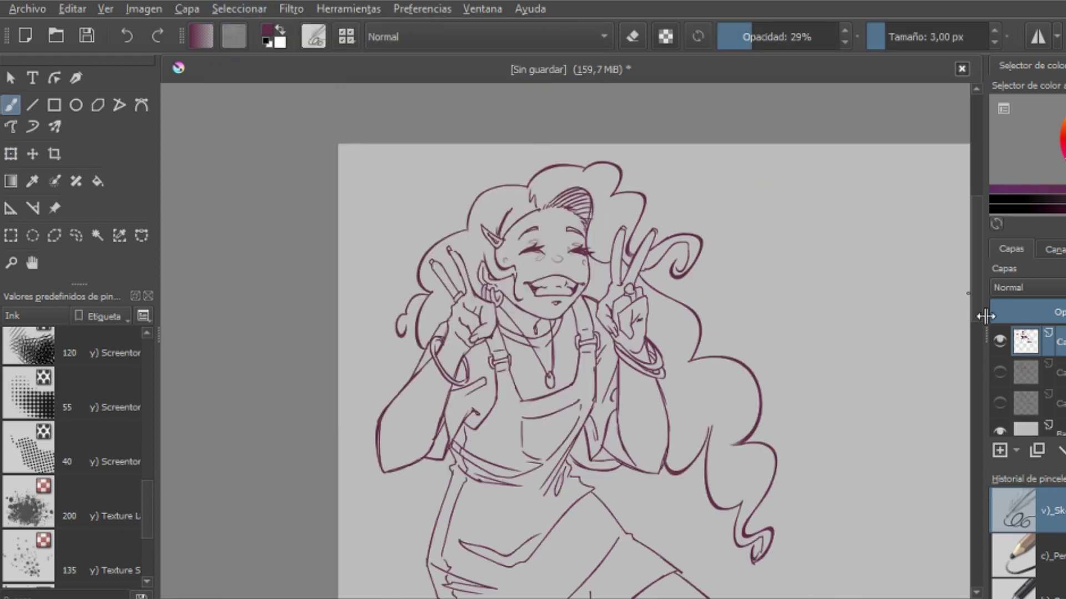
Step: Lasso the character's left eye area, adjust it with the transform tool, and deselect
{"action": "scroll", "coordinate": [974, 315], "scroll_direction": "down", "scroll_amount": 1}
{"action": "left_click", "coordinate": [71, 238]}
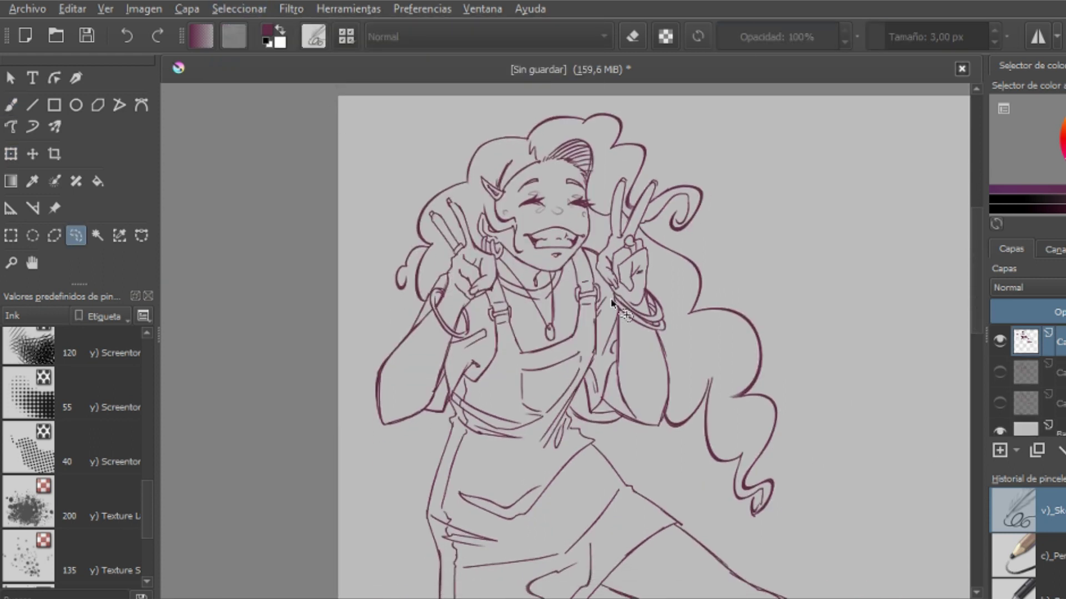
{"action": "left_click_drag", "start_coordinate": [602, 192], "coordinate": [599, 196]}
{"action": "key", "text": "ctrl+t"}
{"action": "key", "text": "plus"}
{"action": "key", "text": "plus"}
{"action": "key", "text": "Return"}
{"action": "key", "text": "b"}
{"action": "key", "text": "ctrl+shift+a"}
Step: Touch up the face lines with the brush at a raised opacity, and set the brush opacity to 20%
{"action": "key", "text": "o"}
{"action": "key", "text": "o"}
{"action": "key", "text": "o"}
{"action": "key", "text": "o"}
{"action": "key", "text": "o"}
{"action": "key", "text": "o"}
{"action": "key", "text": "o"}
{"action": "key", "text": "o"}
{"action": "key", "text": "e"}
{"action": "key", "text": "e"}
{"action": "left_click_drag", "start_coordinate": [547, 294], "coordinate": [562, 308]}
{"action": "key", "text": "i"}
{"action": "key", "text": "i"}
{"action": "key", "text": "i"}
{"action": "key", "text": "i"}
{"action": "key", "text": "i"}
{"action": "key", "text": "i"}
{"action": "key", "text": "i"}
{"action": "key", "text": "i"}
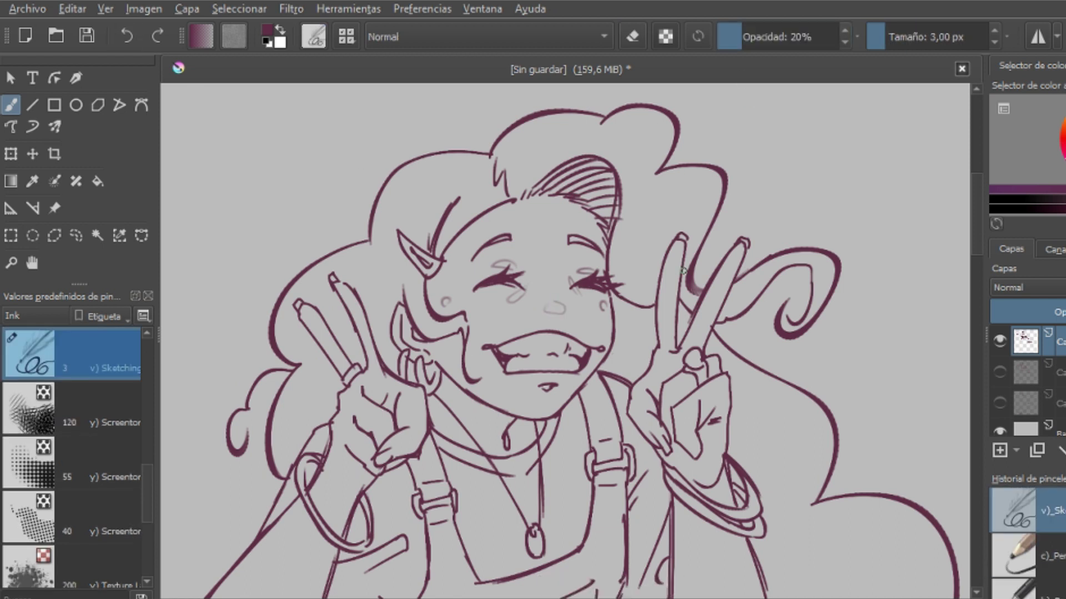
{"action": "key", "text": "minus"}
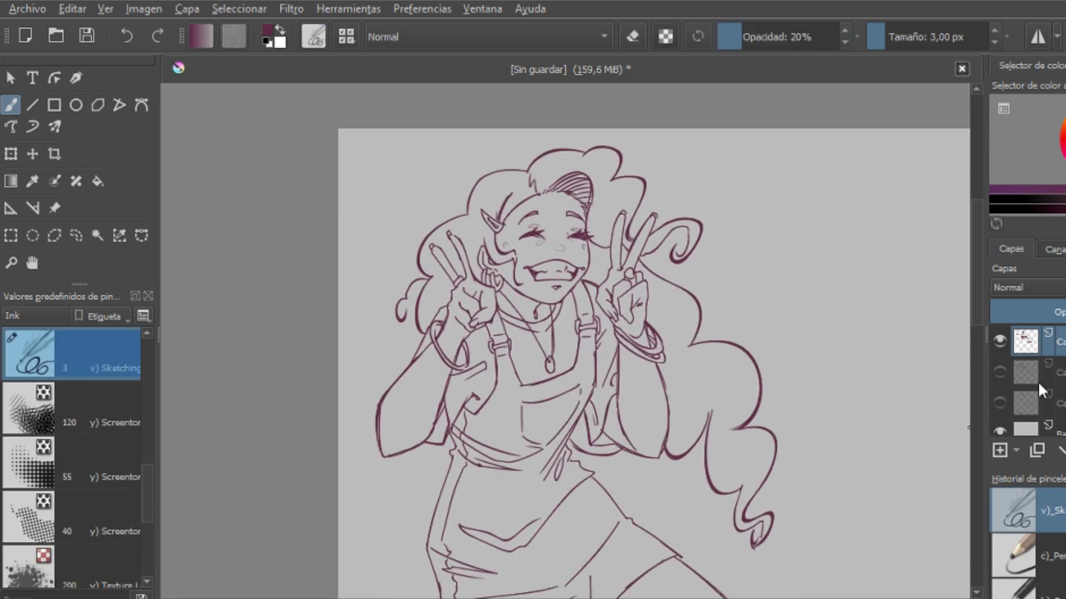
Step: Lasso the mouth and chin mark again and tilt them the opposite way with the transform tool
{"action": "key", "text": "ctrl+shift+f"}
{"action": "mouse_move", "coordinate": [586, 261]}
{"action": "left_mouse_down"}
{"action": "mouse_move", "coordinate": [597, 219]}
{"action": "mouse_move", "coordinate": [577, 290]}
{"action": "mouse_move", "coordinate": [584, 260]}
{"action": "left_mouse_up"}
{"action": "key", "text": "ctrl+t"}
{"action": "left_click", "coordinate": [76, 236]}
{"action": "key", "text": "plus"}
{"action": "scroll", "coordinate": [499, 380], "scroll_direction": "up", "scroll_amount": 3}
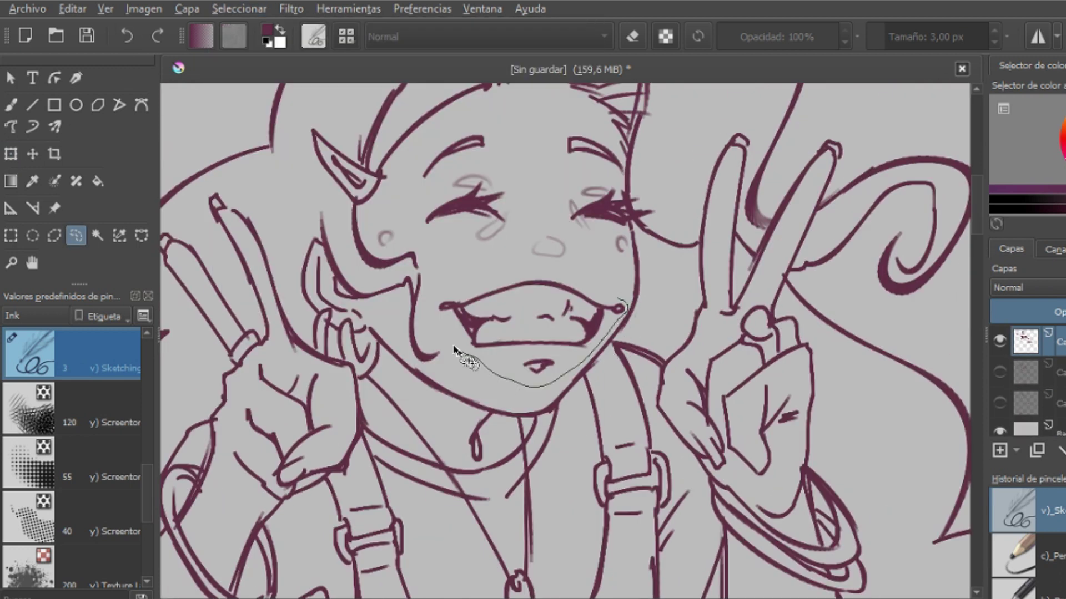
{"action": "left_click", "coordinate": [10, 154]}
{"action": "key", "text": "minus"}
{"action": "key", "text": "minus"}
{"action": "key", "text": "minus"}
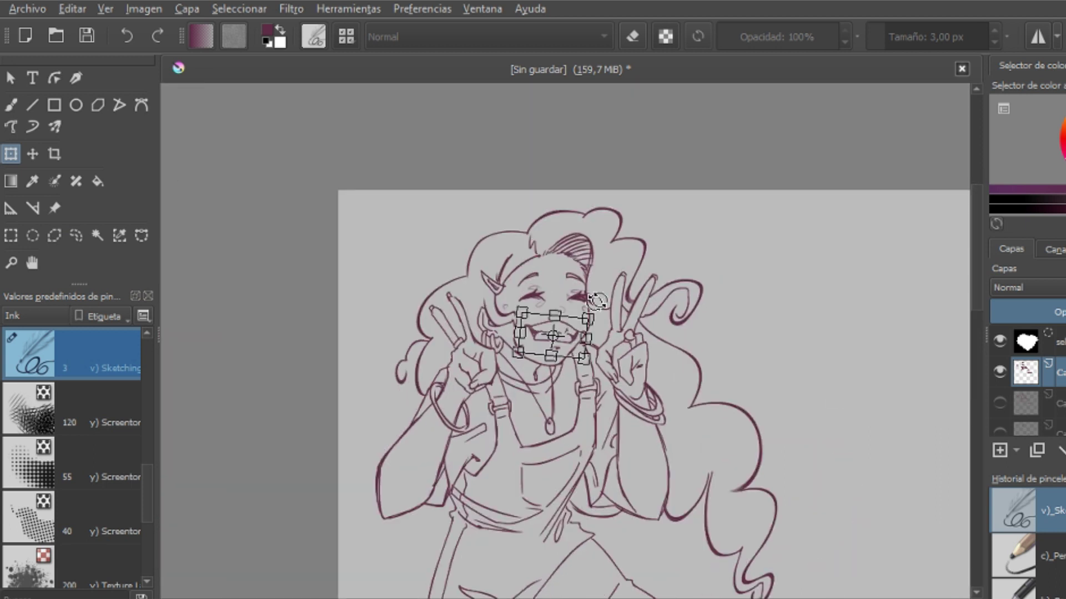
{"action": "key", "text": "b"}
Step: Lasso the head with its upper curls, bend the crown of the hair with a warp transform, and deselect
{"action": "left_click", "coordinate": [76, 235]}
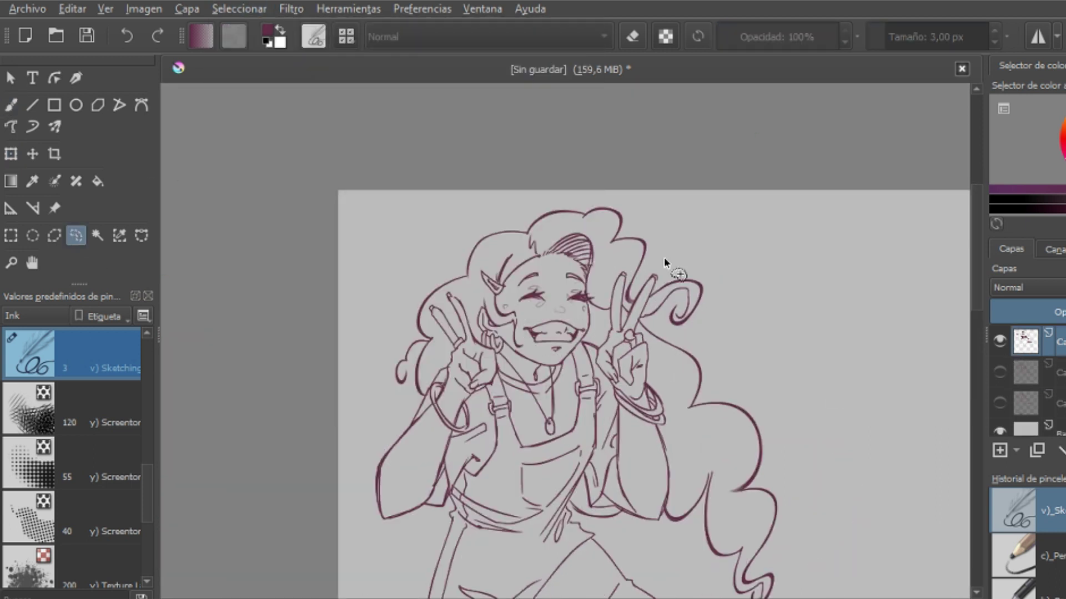
{"action": "left_click_drag", "start_coordinate": [688, 256], "coordinate": [668, 262]}
{"action": "key", "text": "ctrl+t"}
{"action": "left_click", "coordinate": [1051, 149]}
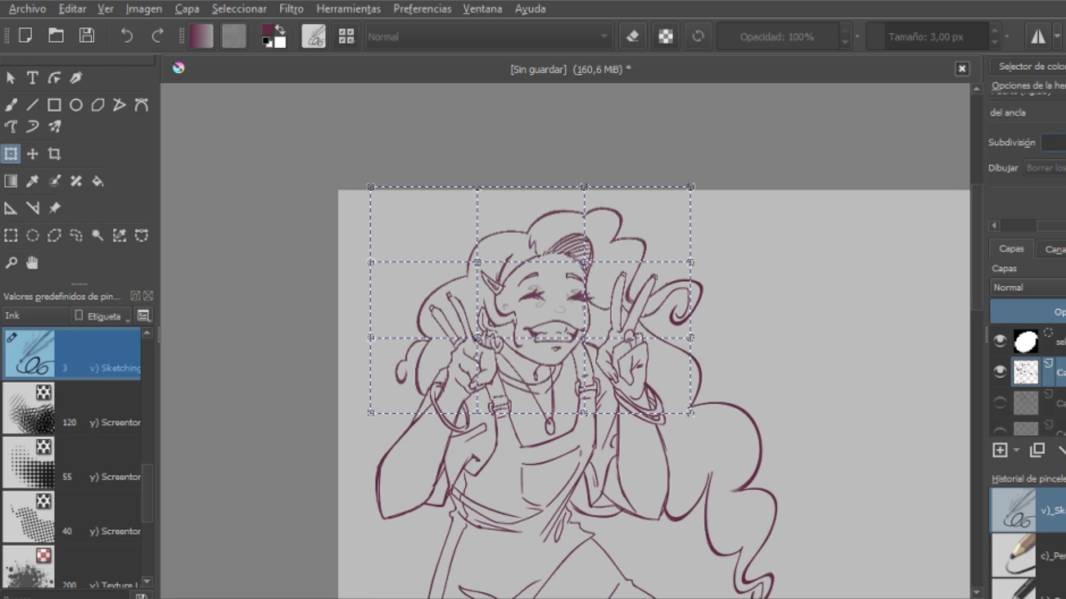
{"action": "left_click_drag", "start_coordinate": [482, 262], "coordinate": [485, 200]}
{"action": "left_click_drag", "start_coordinate": [580, 167], "coordinate": [573, 191]}
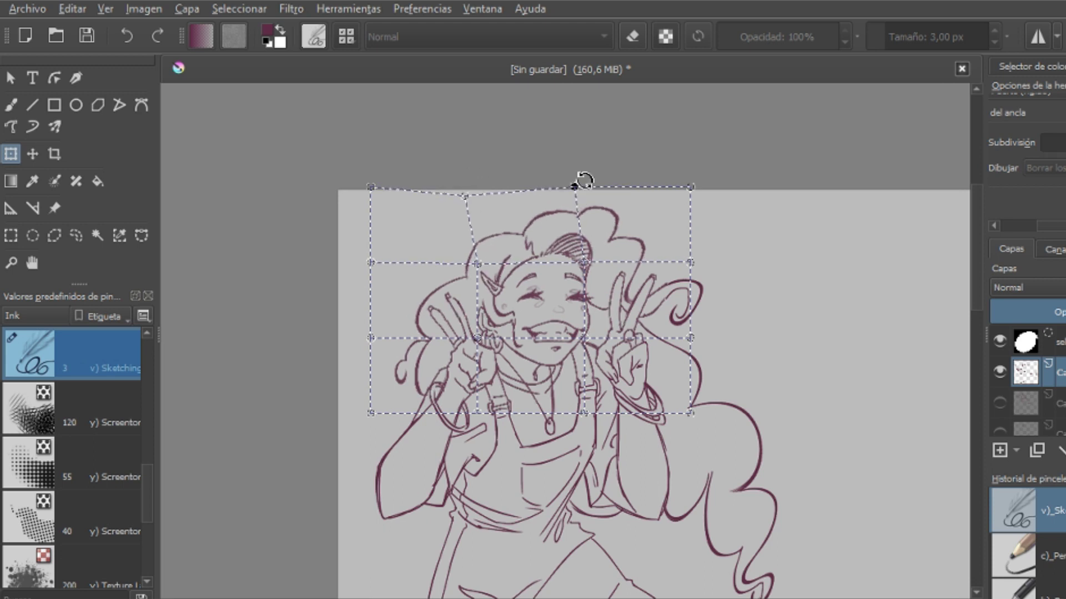
{"action": "key", "text": "b"}
{"action": "scroll", "coordinate": [849, 395], "scroll_direction": "down", "scroll_amount": 2}
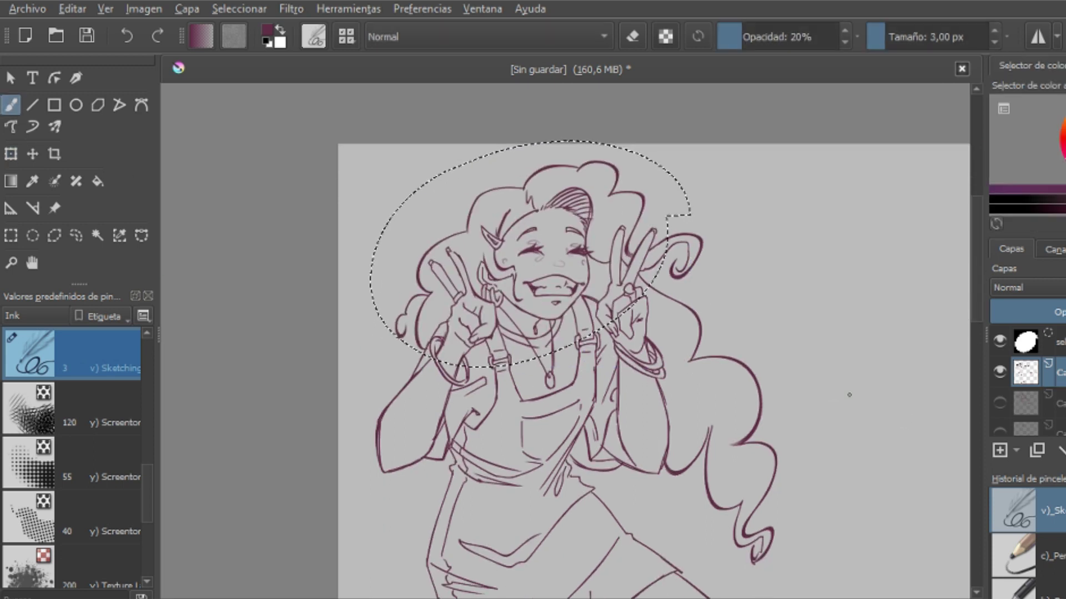
{"action": "key", "text": "ctrl+shift+a"}
Step: Show the sketch layer to compare it with the line art, lower its layer opacity, and hide it
{"action": "left_click", "coordinate": [1025, 372]}
{"action": "left_click", "coordinate": [999, 372]}
{"action": "left_click", "coordinate": [999, 341]}
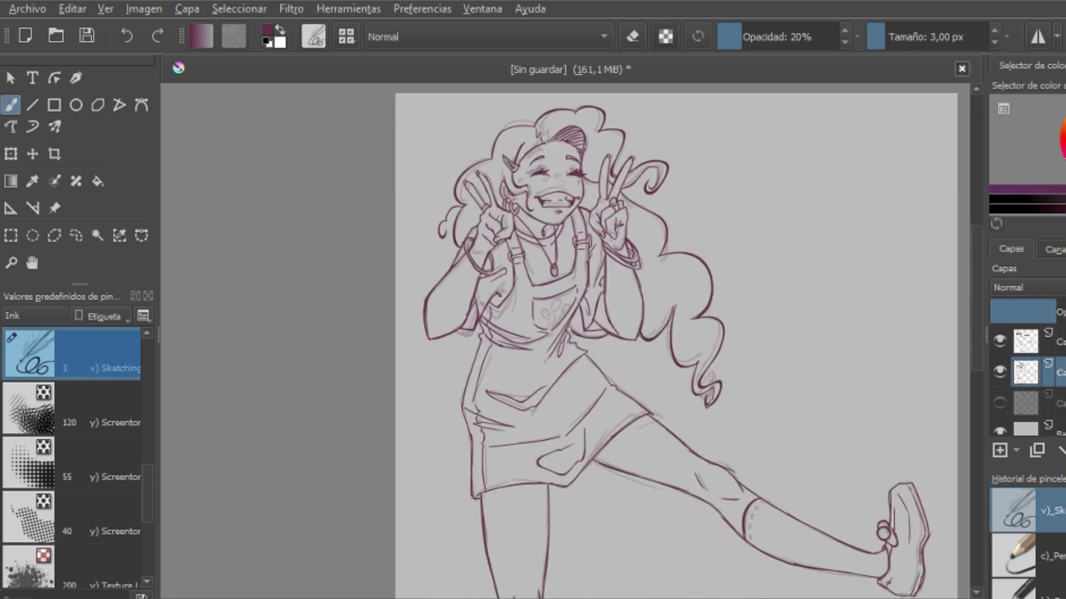
{"action": "scroll", "coordinate": [974, 305], "scroll_direction": "down", "scroll_amount": 2}
{"action": "scroll", "coordinate": [974, 305], "scroll_direction": "up", "scroll_amount": 3}
Step: Lasso the curled side lock in front of the ear and rotate it slightly with the transform tool
{"action": "left_click", "coordinate": [76, 235]}
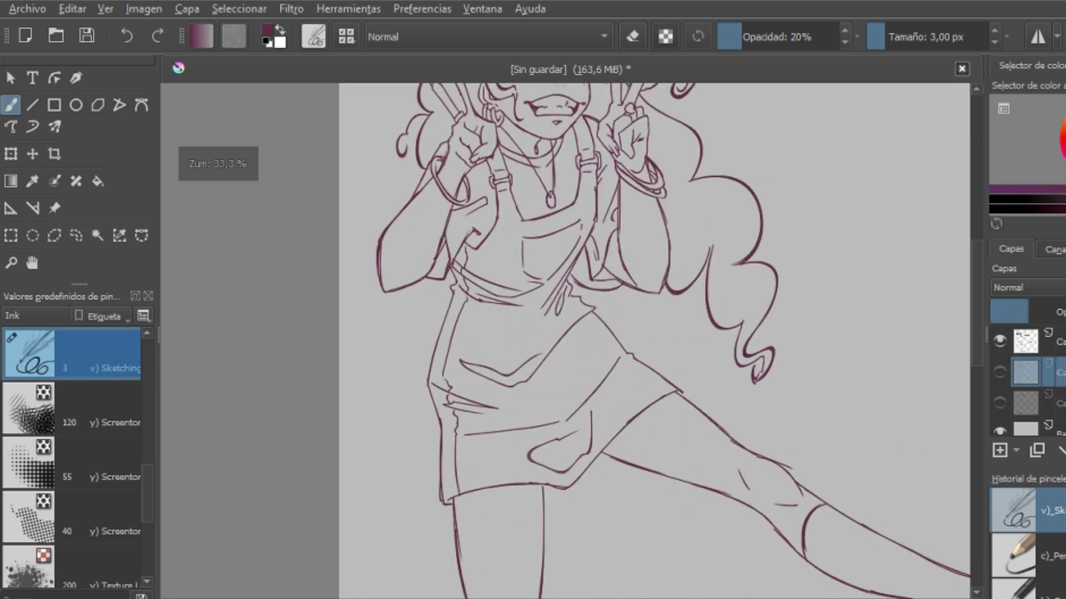
{"action": "scroll", "coordinate": [474, 266], "scroll_direction": "up", "scroll_amount": 2}
{"action": "mouse_move", "coordinate": [474, 266]}
{"action": "left_mouse_down"}
{"action": "mouse_move", "coordinate": [441, 167]}
{"action": "mouse_move", "coordinate": [517, 256]}
{"action": "mouse_move", "coordinate": [505, 297]}
{"action": "left_mouse_up"}
{"action": "key", "text": "ctrl+t"}
{"action": "left_click_drag", "start_coordinate": [230, 284], "coordinate": [237, 316]}
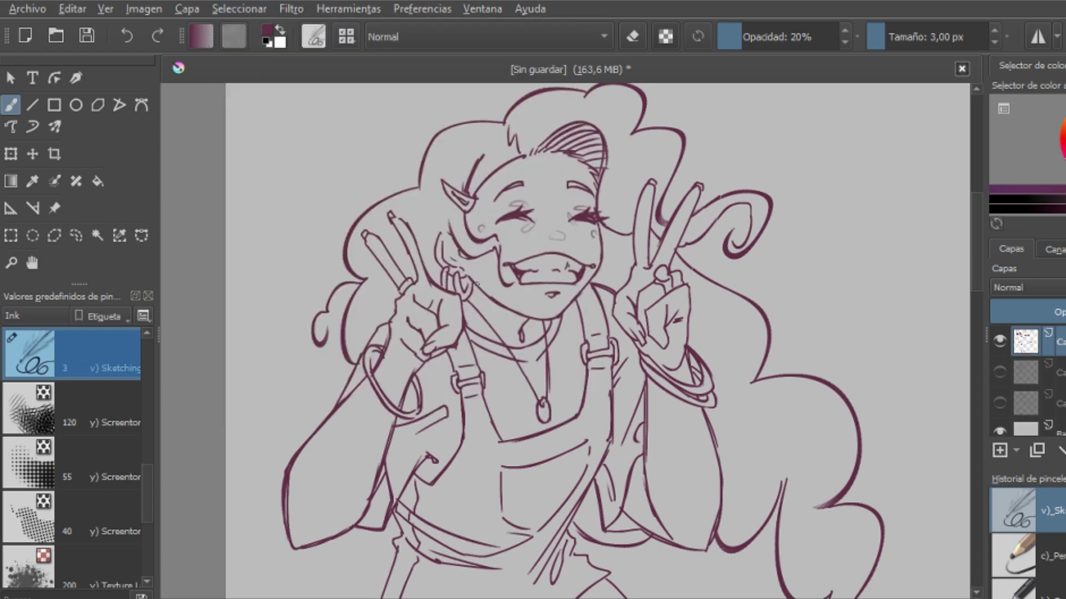
Step: Set the brush opacity to 100% and erase the ear with its earrings beside the raised peace-sign hand
{"action": "key", "text": "e"}
{"action": "left_click_drag", "start_coordinate": [816, 36], "coordinate": [855, 36]}
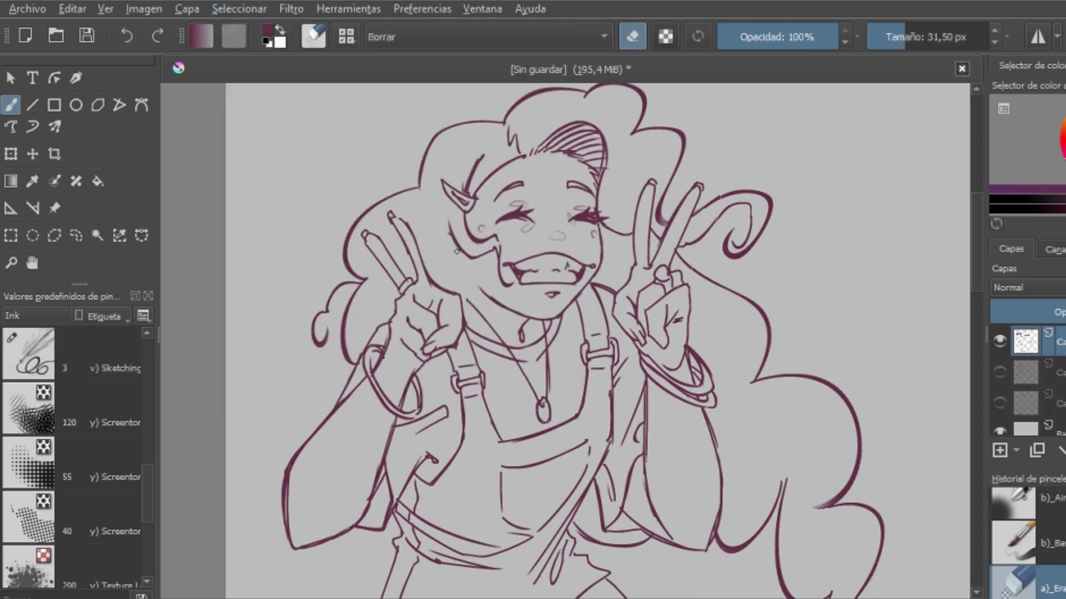
{"action": "key", "text": "slash"}
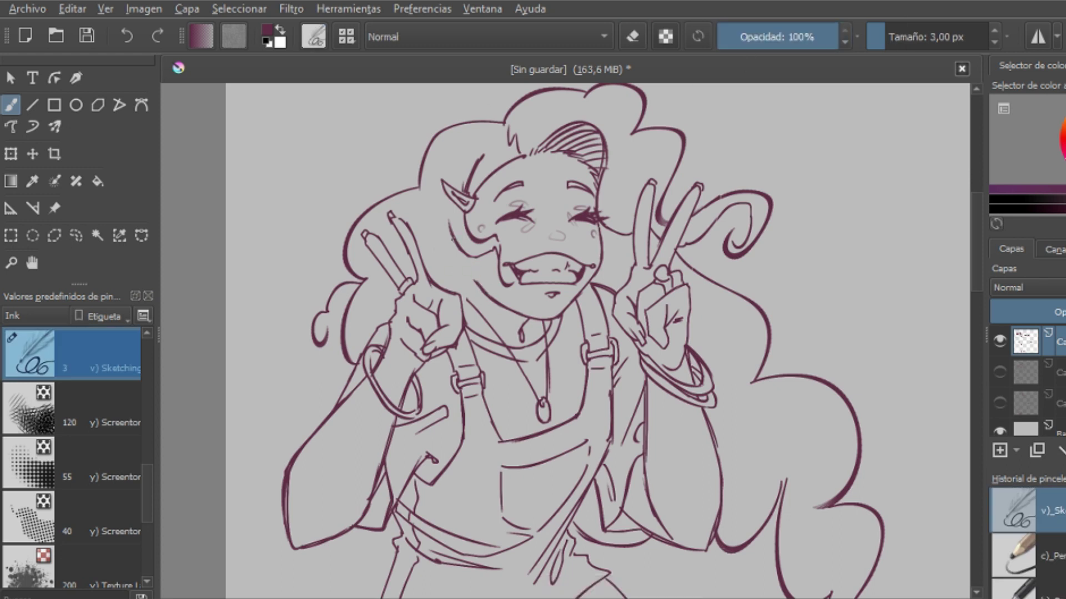
Step: Redraw the ear with its inner folds and hoop earrings, cleaning the overlapping lines with the eraser
{"action": "key", "text": "slash"}
{"action": "left_click_drag", "start_coordinate": [452, 267], "coordinate": [466, 294]}
{"action": "key", "text": "slash"}
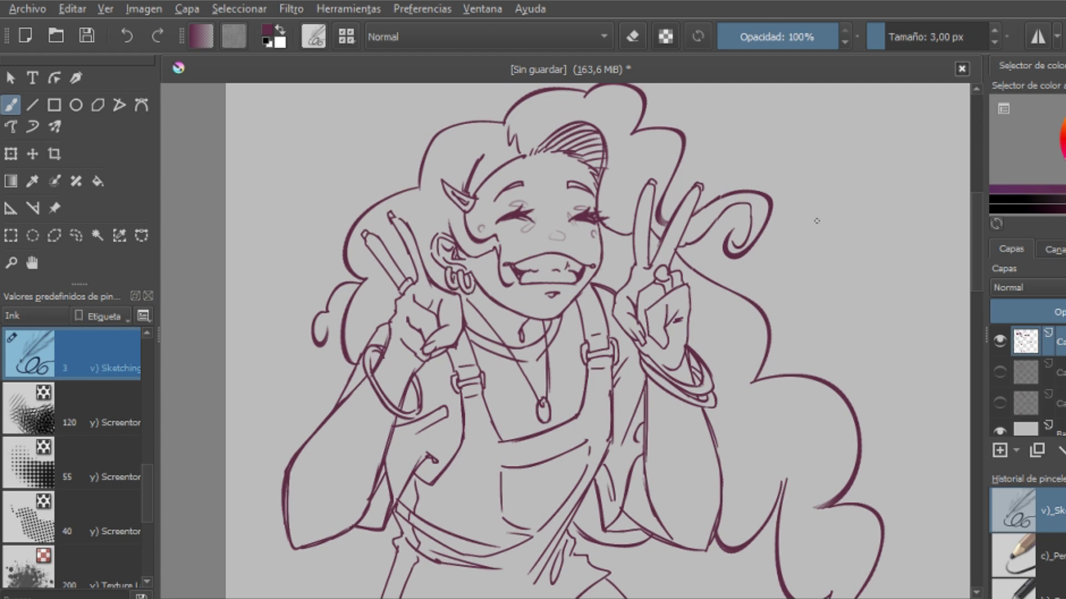
{"action": "key", "text": "slash"}
{"action": "key", "text": "slash"}
{"action": "key", "text": "slash"}
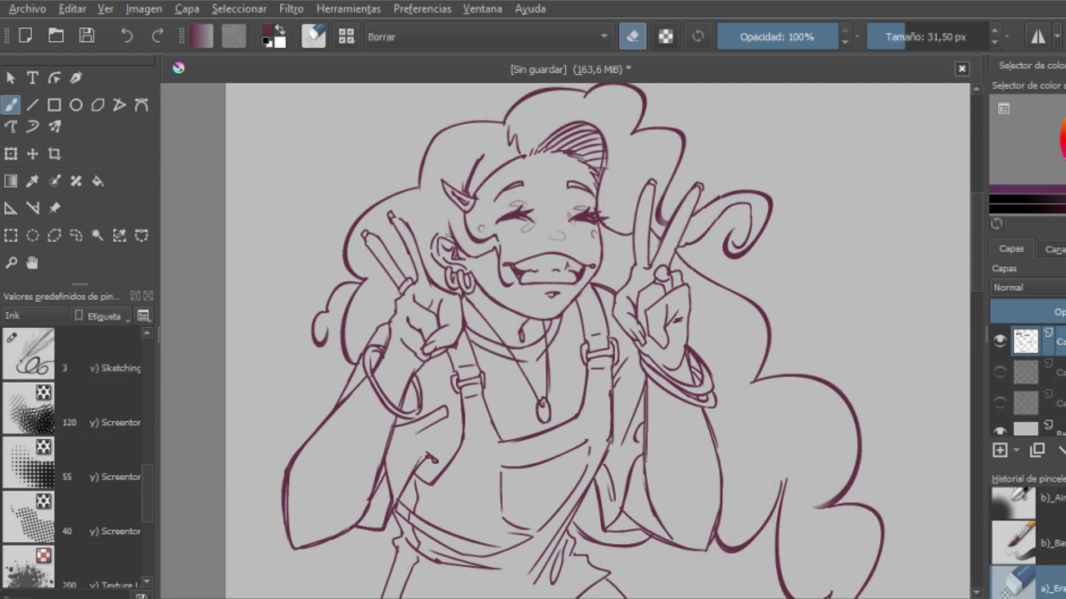
{"action": "key", "text": "slash"}
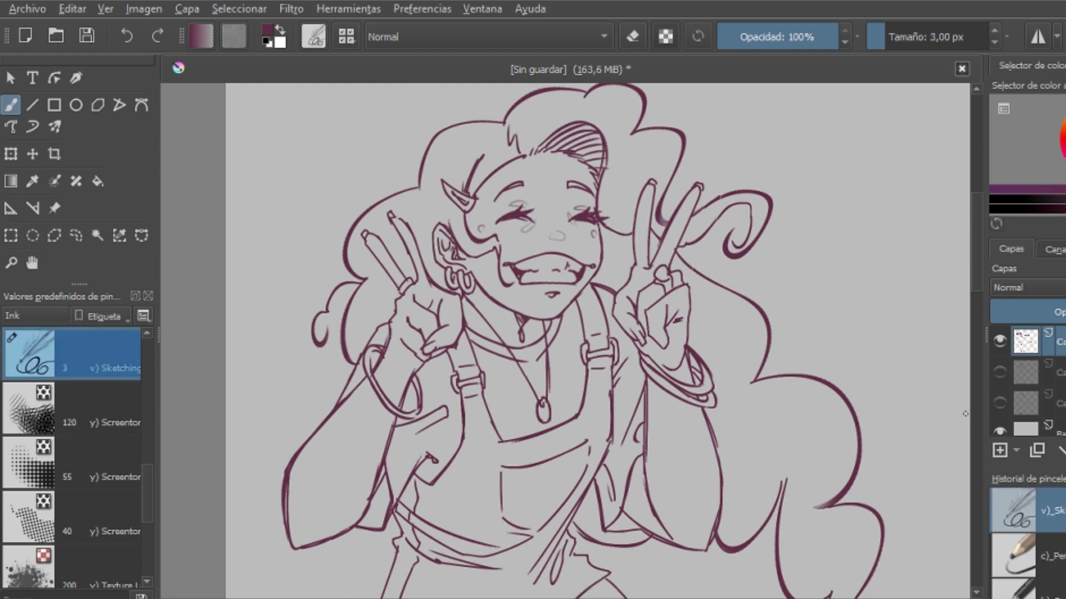
Step: Erase the hairline strokes and stray strand above the small pointed tip beside the forehead
{"action": "key", "text": "minus"}
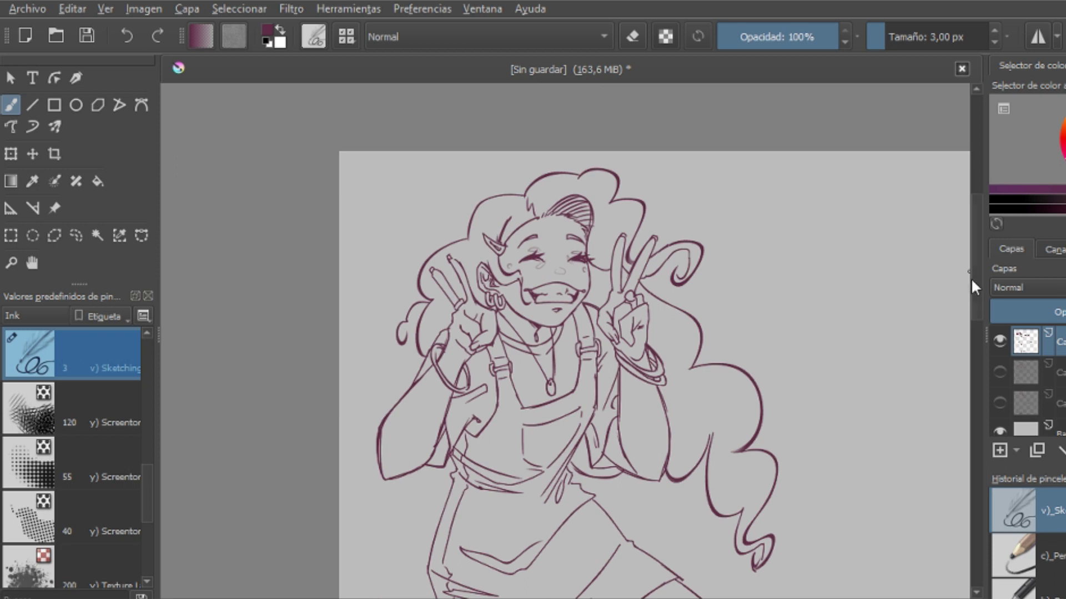
{"action": "key", "text": "plus"}
{"action": "key", "text": "plus"}
{"action": "key", "text": "slash"}
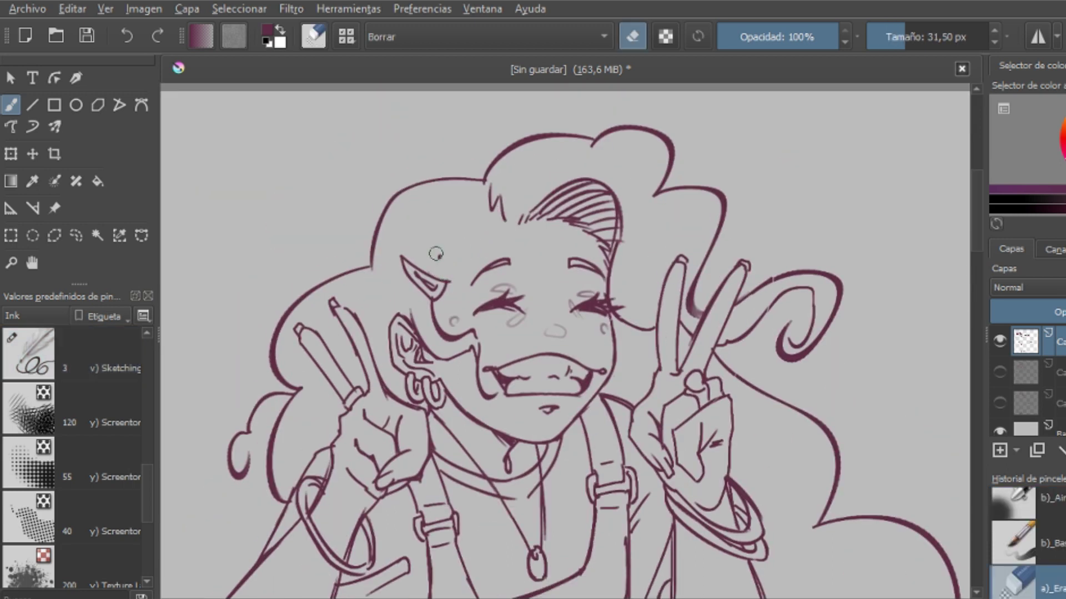
{"action": "key", "text": "slash"}
Step: Show the sketch layer together with the line art across the whole figure
{"action": "key", "text": "minus"}
{"action": "scroll", "coordinate": [975, 299], "scroll_direction": "down", "scroll_amount": 2}
{"action": "key", "text": "minus"}
{"action": "scroll", "coordinate": [974, 380], "scroll_direction": "down", "scroll_amount": 1}
{"action": "left_click", "coordinate": [999, 372]}
{"action": "key", "text": "minus"}
{"action": "key", "text": "slash"}
{"action": "key", "text": "minus"}
Step: Make a rectangular selection around the figure, apply a filter adjustment to the active layer, and deselect
{"action": "key", "text": "ctrl+r"}
{"action": "left_click_drag", "start_coordinate": [433, 126], "coordinate": [827, 566]}
{"action": "left_click", "coordinate": [1003, 378]}
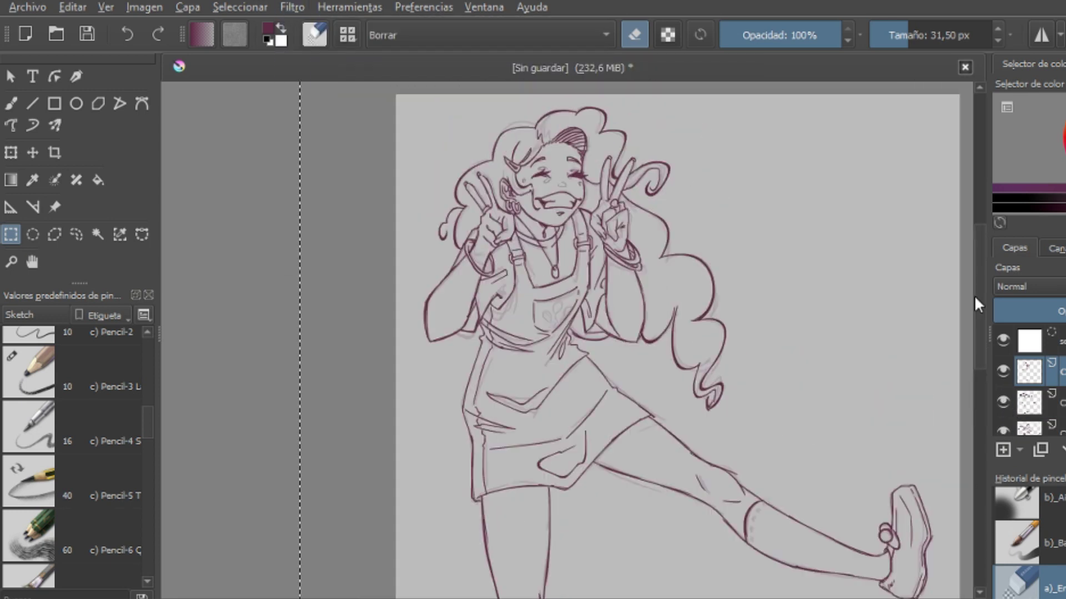
{"action": "scroll", "coordinate": [666, 333], "scroll_direction": "up", "scroll_amount": 2}
{"action": "left_click", "coordinate": [292, 8]}
{"action": "left_click", "coordinate": [333, 29]}
{"action": "left_click_drag", "start_coordinate": [849, 197], "coordinate": [940, 198]}
{"action": "key", "text": "Return"}
{"action": "key", "text": "minus"}
{"action": "key", "text": "ctrl+shift+a"}
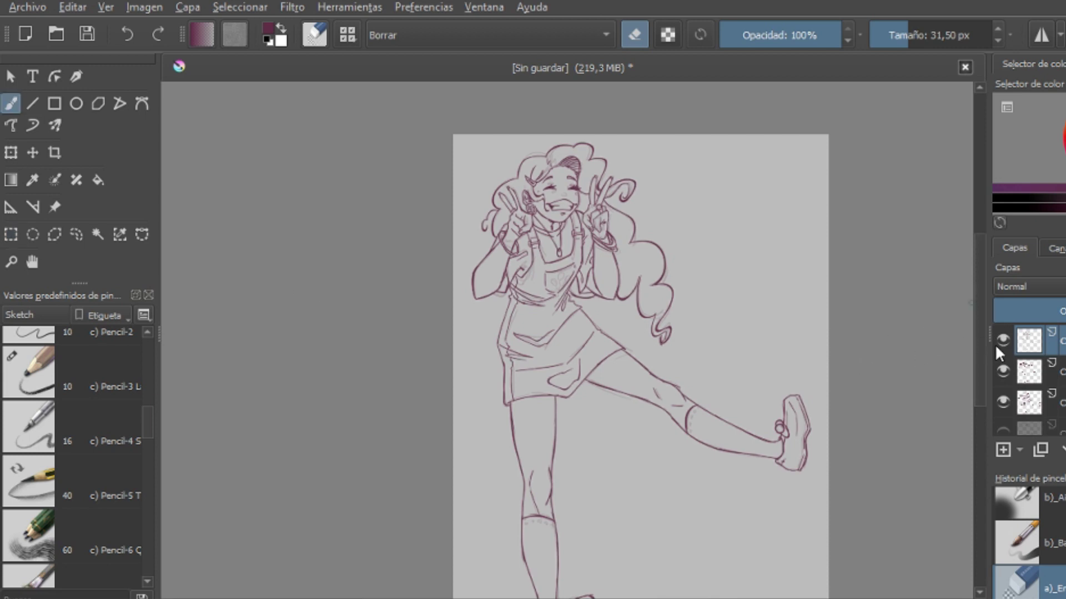
Step: Show and select the empty layer above the background, and choose the Basic-1 brush from the All presets at 40 px
{"action": "scroll", "coordinate": [987, 384], "scroll_direction": "down", "scroll_amount": 2}
{"action": "left_click", "coordinate": [1003, 396]}
{"action": "left_click", "coordinate": [1003, 389]}
{"action": "left_click", "coordinate": [33, 314]}
{"action": "left_click", "coordinate": [51, 187]}
{"action": "left_click", "coordinate": [28, 557]}
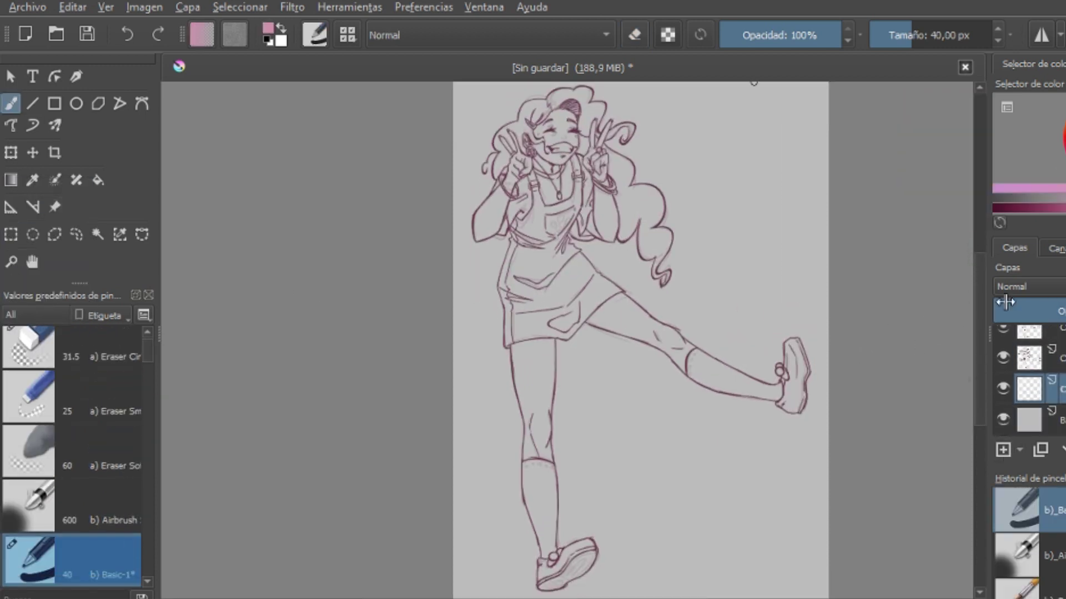
Step: Paint a pink band inside the outline of the standing foot's shoe and sock
{"action": "key", "text": "plus"}
{"action": "key", "text": "slash"}
{"action": "key", "text": "slash"}
{"action": "mouse_move", "coordinate": [486, 491]}
{"action": "left_mouse_down"}
{"action": "mouse_move", "coordinate": [595, 446]}
{"action": "mouse_move", "coordinate": [580, 355]}
{"action": "mouse_move", "coordinate": [543, 383]}
{"action": "left_mouse_up"}
{"action": "key", "text": "e"}
{"action": "left_click_drag", "start_coordinate": [486, 467], "coordinate": [490, 423]}
{"action": "left_click_drag", "start_coordinate": [514, 364], "coordinate": [524, 283]}
{"action": "left_click_drag", "start_coordinate": [439, 111], "coordinate": [502, 427]}
Step: Paint pink along both inner edges of the standing leg from the shin up to the thigh, tidying with the eraser
{"action": "scroll", "coordinate": [502, 389], "scroll_direction": "up", "scroll_amount": 5}
{"action": "left_click_drag", "start_coordinate": [505, 183], "coordinate": [524, 472]}
{"action": "left_click_drag", "start_coordinate": [518, 277], "coordinate": [525, 433]}
{"action": "key", "text": "slash"}
{"action": "key", "text": "slash"}
{"action": "scroll", "coordinate": [522, 377], "scroll_direction": "up", "scroll_amount": 5}
{"action": "mouse_move", "coordinate": [450, 479]}
{"action": "left_mouse_down"}
{"action": "mouse_move", "coordinate": [435, 309]}
{"action": "mouse_move", "coordinate": [400, 133]}
{"action": "left_mouse_up"}
{"action": "key", "text": "slash"}
{"action": "key", "text": "slash"}
{"action": "left_click_drag", "start_coordinate": [511, 408], "coordinate": [517, 202]}
{"action": "left_click_drag", "start_coordinate": [517, 203], "coordinate": [522, 120]}
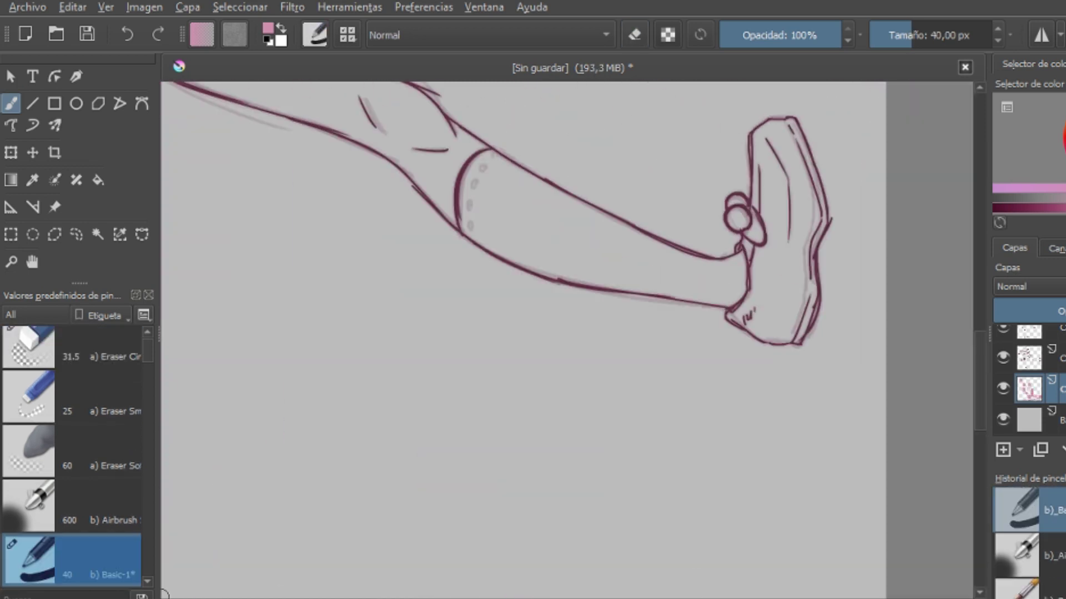
Step: Paint pink inside the raised foot's shoe, erasing any spill over the outline
{"action": "mouse_move", "coordinate": [777, 125]}
{"action": "left_mouse_down"}
{"action": "mouse_move", "coordinate": [758, 228]}
{"action": "mouse_move", "coordinate": [798, 325]}
{"action": "left_mouse_up"}
{"action": "key", "text": "slash"}
{"action": "mouse_move", "coordinate": [761, 214]}
{"action": "left_mouse_down"}
{"action": "mouse_move", "coordinate": [741, 224]}
{"action": "mouse_move", "coordinate": [788, 302]}
{"action": "left_mouse_up"}
{"action": "key", "text": "slash"}
Step: Paint pink along both edges of the raised leg and the skirt hem between the legs, cleaning the overflow
{"action": "mouse_move", "coordinate": [415, 167]}
{"action": "left_mouse_down"}
{"action": "mouse_move", "coordinate": [467, 230]}
{"action": "mouse_move", "coordinate": [724, 286]}
{"action": "left_mouse_up"}
{"action": "mouse_move", "coordinate": [633, 239]}
{"action": "left_mouse_down"}
{"action": "mouse_move", "coordinate": [660, 250]}
{"action": "mouse_move", "coordinate": [882, 467]}
{"action": "left_mouse_up"}
{"action": "key", "text": "slash"}
{"action": "key", "text": "slash"}
{"action": "left_click_drag", "start_coordinate": [364, 272], "coordinate": [666, 383]}
{"action": "left_click_drag", "start_coordinate": [269, 332], "coordinate": [369, 273]}
{"action": "mouse_move", "coordinate": [402, 145]}
{"action": "left_mouse_down"}
{"action": "mouse_move", "coordinate": [528, 245]}
{"action": "mouse_move", "coordinate": [660, 316]}
{"action": "left_mouse_up"}
{"action": "key", "text": "slash"}
{"action": "left_click_drag", "start_coordinate": [388, 333], "coordinate": [544, 433]}
{"action": "key", "text": "slash"}
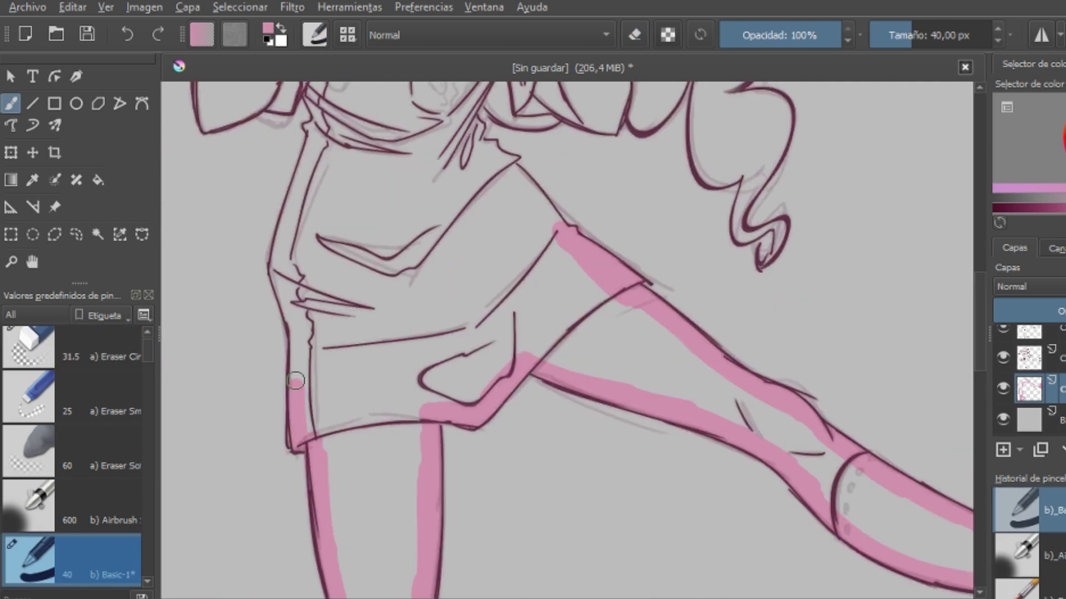
Step: Paint pink along both side edges of the skirt, from the hem up to the hips
{"action": "left_click_drag", "start_coordinate": [290, 208], "coordinate": [304, 433]}
{"action": "left_click_drag", "start_coordinate": [503, 164], "coordinate": [555, 236]}
{"action": "key", "text": "slash"}
{"action": "key", "text": "slash"}
Step: Paint pink at the waist and inside the elbow of the character's bent right arm
{"action": "scroll", "coordinate": [314, 300], "scroll_direction": "up", "scroll_amount": 3}
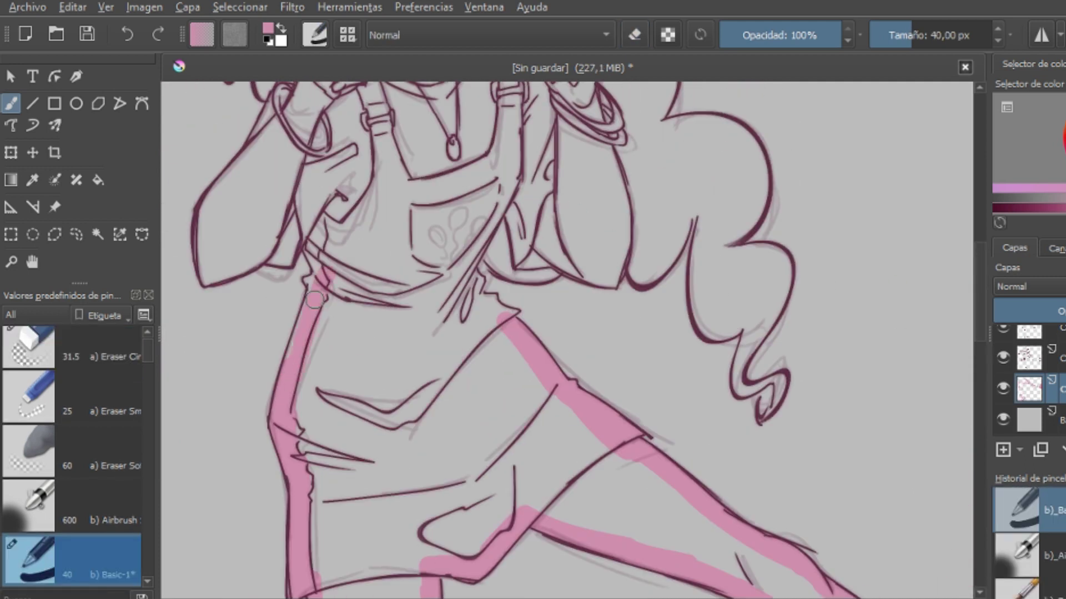
{"action": "mouse_move", "coordinate": [311, 253]}
{"action": "left_mouse_down"}
{"action": "mouse_move", "coordinate": [206, 281]}
{"action": "mouse_move", "coordinate": [222, 238]}
{"action": "left_mouse_up"}
{"action": "scroll", "coordinate": [307, 373], "scroll_direction": "up", "scroll_amount": 2}
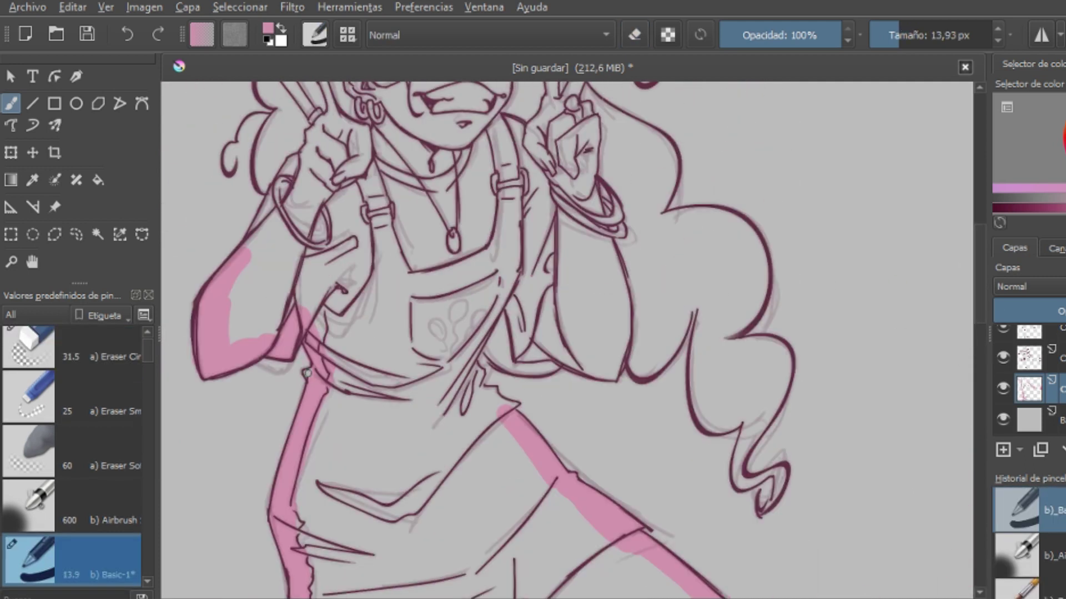
Step: Set the brush size to 13.93 px and paint pink inside the waist folds, left elbow and long hair curls
{"action": "key", "text": "slash"}
{"action": "mouse_move", "coordinate": [490, 392]}
{"action": "left_mouse_down"}
{"action": "mouse_move", "coordinate": [477, 369]}
{"action": "mouse_move", "coordinate": [494, 358]}
{"action": "left_mouse_up"}
{"action": "key", "text": "slash"}
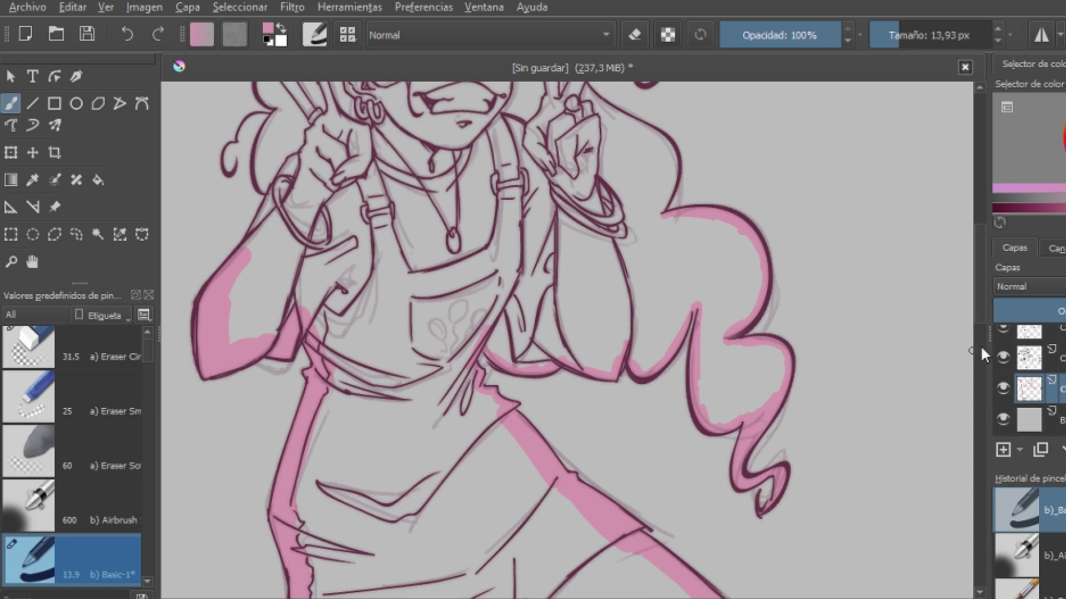
Step: Paint pink along the inside of the hair outline, including the loose curl and the top of the head
{"action": "scroll", "coordinate": [643, 284], "scroll_direction": "up", "scroll_amount": 3}
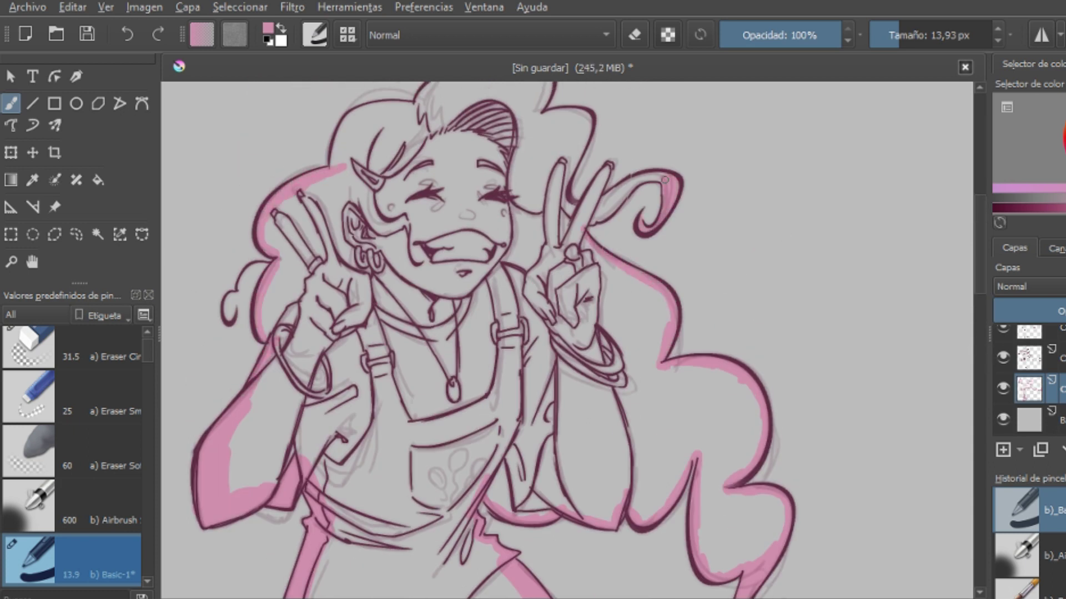
{"action": "scroll", "coordinate": [667, 155], "scroll_direction": "up", "scroll_amount": 2}
{"action": "left_click_drag", "start_coordinate": [578, 304], "coordinate": [587, 210]}
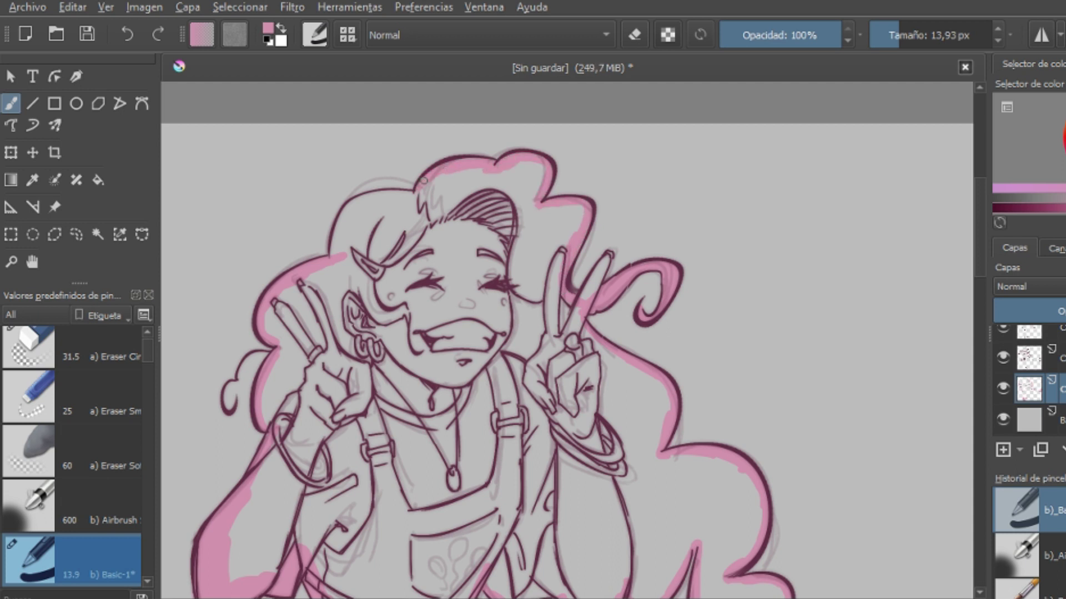
Step: Hide the line-art layers, fill the enclosed silhouette with pink, and show the line art again
{"action": "scroll", "coordinate": [551, 262], "scroll_direction": "down", "scroll_amount": 3}
{"action": "left_click", "coordinate": [552, 261]}
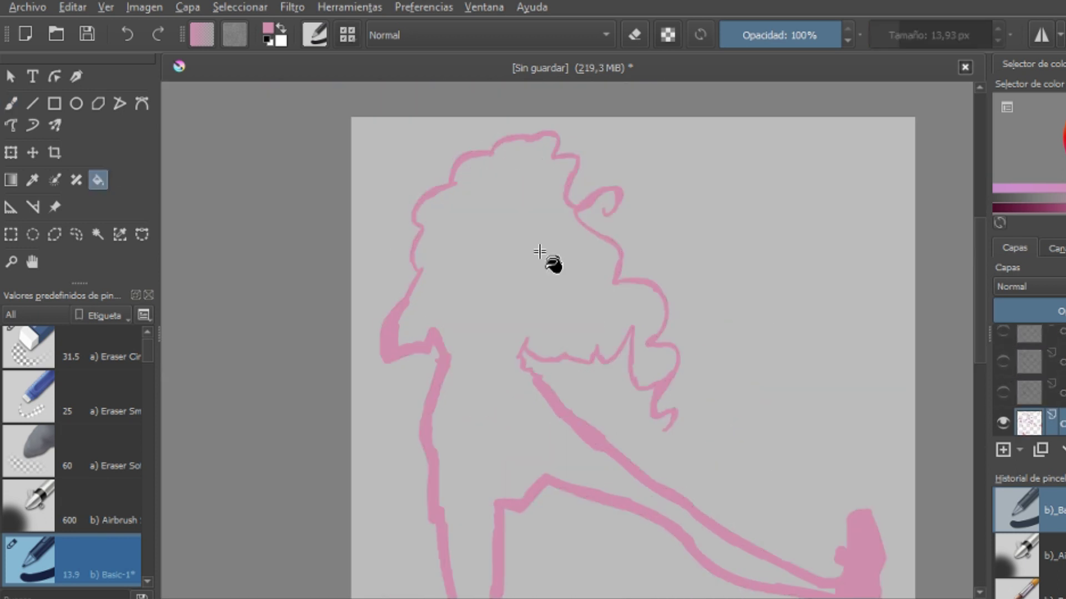
{"action": "scroll", "coordinate": [591, 217], "scroll_direction": "up", "scroll_amount": 3}
{"action": "scroll", "coordinate": [704, 214], "scroll_direction": "down", "scroll_amount": 3}
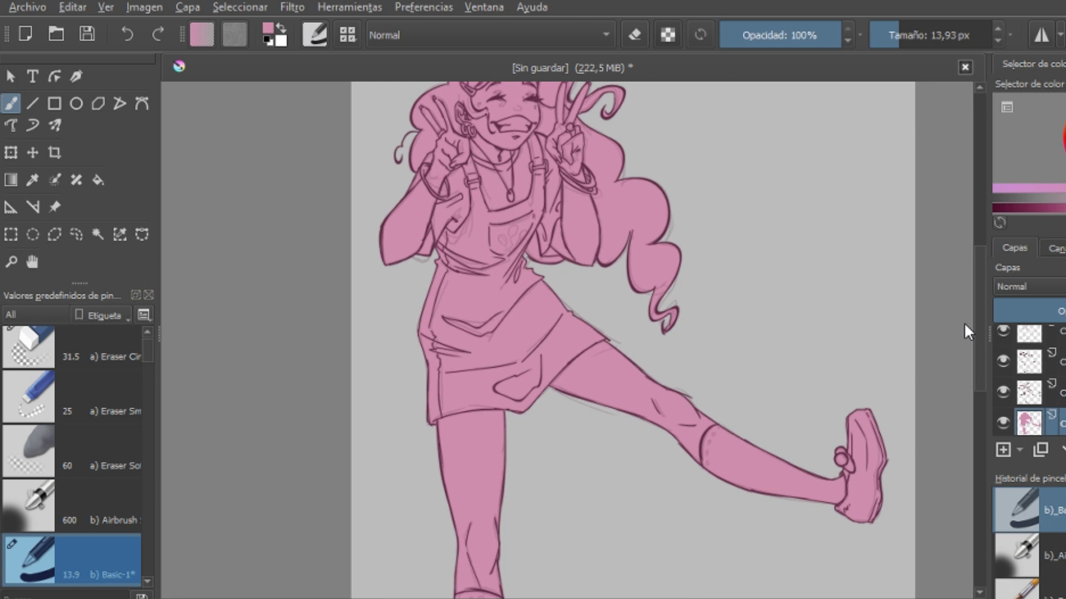
Step: Select the whole figure, paste a copy of the pink silhouette as a new layer, and paint it deeper pink with a 320.31 px brush
{"action": "left_click", "coordinate": [943, 597]}
{"action": "left_click", "coordinate": [943, 462]}
{"action": "key", "text": "ctrl+a"}
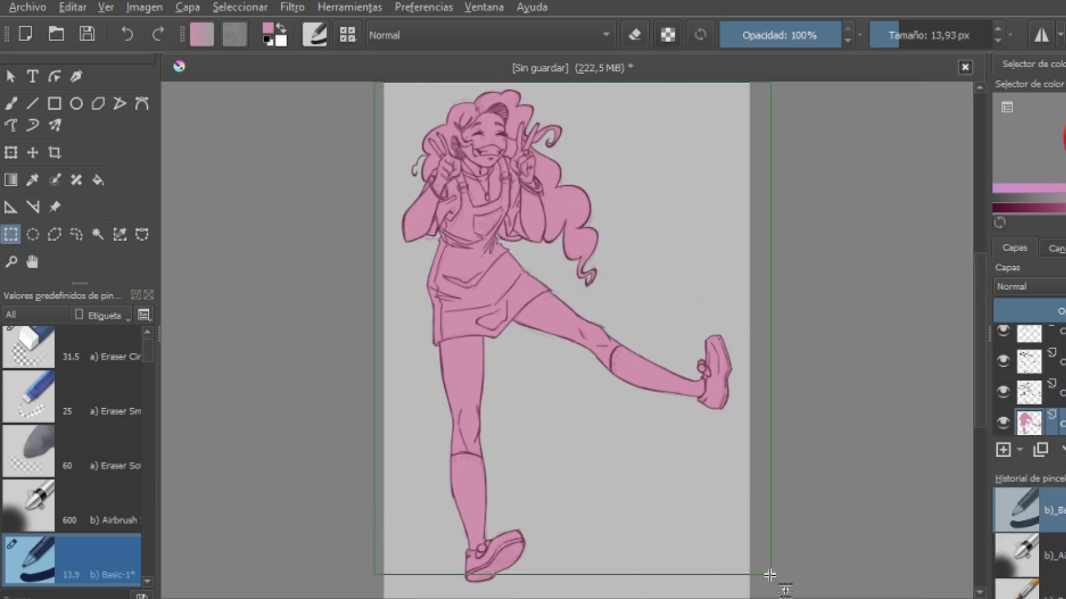
{"action": "key", "text": "ctrl+c"}
{"action": "key", "text": "ctrl+v"}
{"action": "left_click_drag", "start_coordinate": [388, 373], "coordinate": [423, 373]}
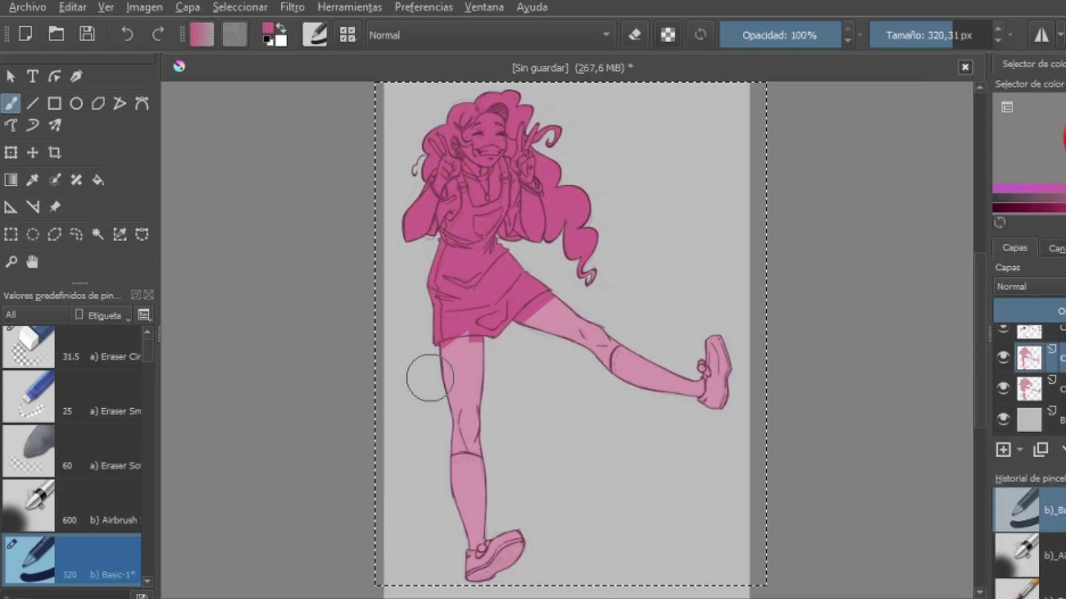
Step: Erase the deeper pink from the shoes, socks and middle of the skirt, using the circle eraser at 50.01 px for detail
{"action": "left_click", "coordinate": [29, 346]}
{"action": "left_click_drag", "start_coordinate": [716, 372], "coordinate": [488, 550]}
{"action": "scroll", "coordinate": [566, 555], "scroll_direction": "up", "scroll_amount": 3}
{"action": "mouse_move", "coordinate": [392, 422]}
{"action": "left_mouse_down"}
{"action": "mouse_move", "coordinate": [436, 415]}
{"action": "mouse_move", "coordinate": [417, 408]}
{"action": "mouse_move", "coordinate": [427, 406]}
{"action": "left_mouse_up"}
{"action": "scroll", "coordinate": [471, 277], "scroll_direction": "up", "scroll_amount": 3}
{"action": "left_click_drag", "start_coordinate": [522, 245], "coordinate": [471, 273]}
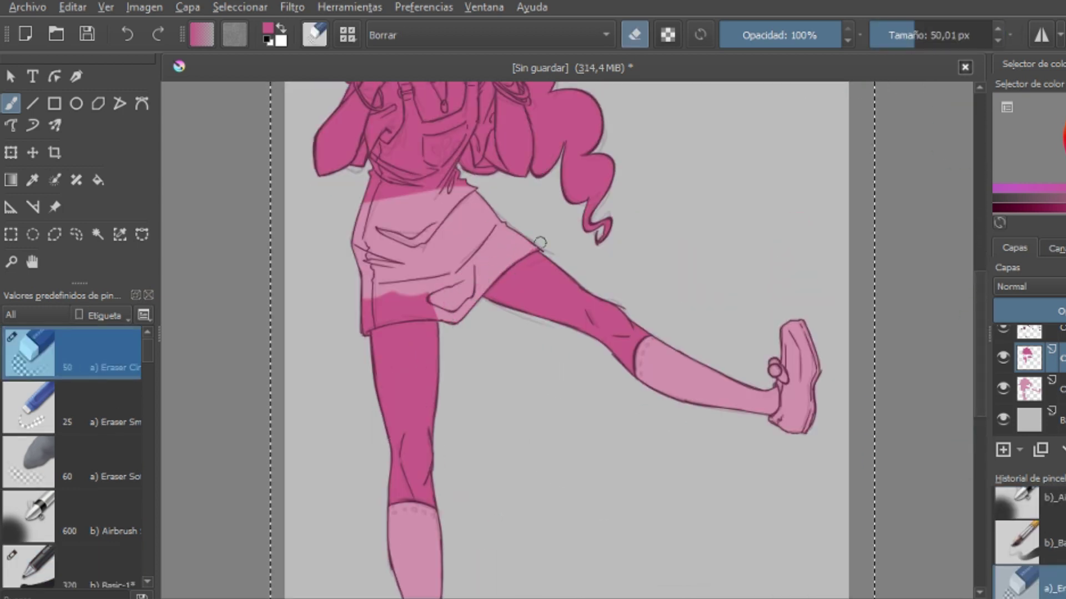
Step: Erase the deeper pink from the skirt hem, overalls bib and T-shirt, leaving only the skin covered there
{"action": "left_click_drag", "start_coordinate": [369, 322], "coordinate": [427, 300]}
{"action": "scroll", "coordinate": [368, 318], "scroll_direction": "up", "scroll_amount": 4}
{"action": "mouse_move", "coordinate": [367, 319]}
{"action": "left_mouse_down"}
{"action": "mouse_move", "coordinate": [375, 294]}
{"action": "mouse_move", "coordinate": [366, 314]}
{"action": "mouse_move", "coordinate": [377, 356]}
{"action": "mouse_move", "coordinate": [389, 243]}
{"action": "mouse_move", "coordinate": [376, 275]}
{"action": "mouse_move", "coordinate": [406, 270]}
{"action": "mouse_move", "coordinate": [495, 339]}
{"action": "mouse_move", "coordinate": [442, 269]}
{"action": "mouse_move", "coordinate": [467, 205]}
{"action": "mouse_move", "coordinate": [430, 265]}
{"action": "mouse_move", "coordinate": [432, 204]}
{"action": "mouse_move", "coordinate": [348, 230]}
{"action": "left_mouse_up"}
{"action": "key", "text": "plus"}
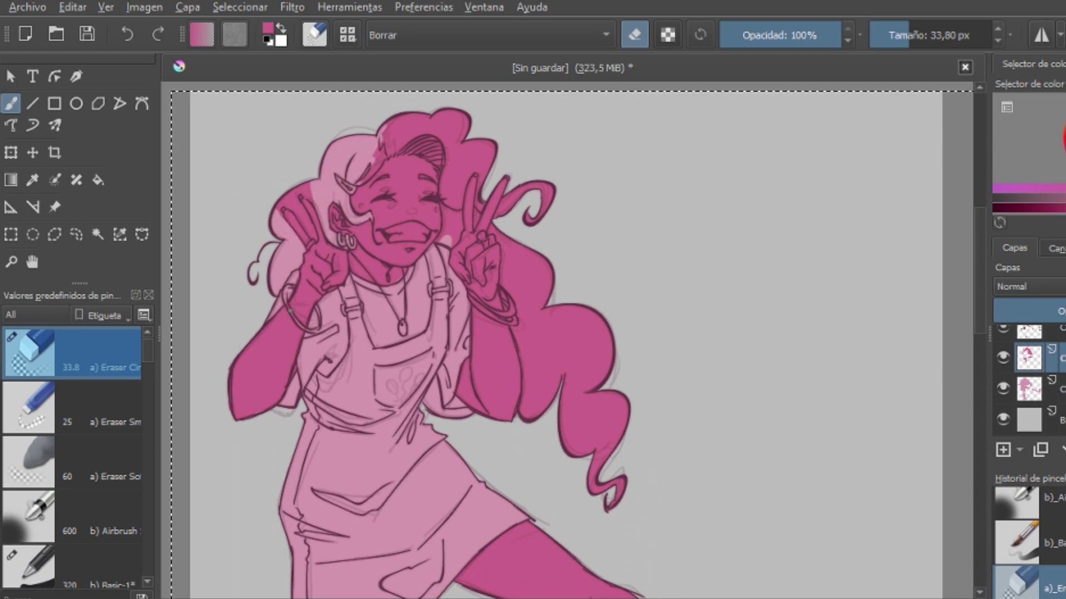
Step: Erase the deeper pink from the hair, trimming around the face and raised fingers with an eraser of about 25 px
{"action": "key", "text": "e"}
{"action": "key", "text": "e"}
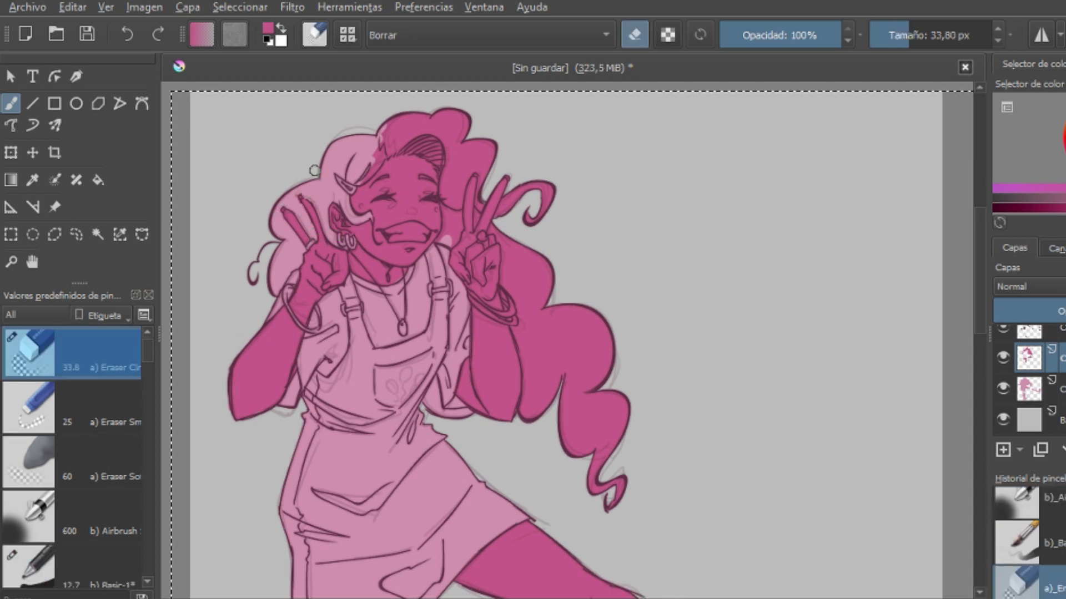
{"action": "mouse_move", "coordinate": [600, 411]}
{"action": "left_mouse_down"}
{"action": "mouse_move", "coordinate": [626, 504]}
{"action": "mouse_move", "coordinate": [533, 256]}
{"action": "mouse_move", "coordinate": [522, 400]}
{"action": "mouse_move", "coordinate": [505, 321]}
{"action": "left_mouse_up"}
{"action": "key", "text": "e"}
{"action": "key", "text": "e"}
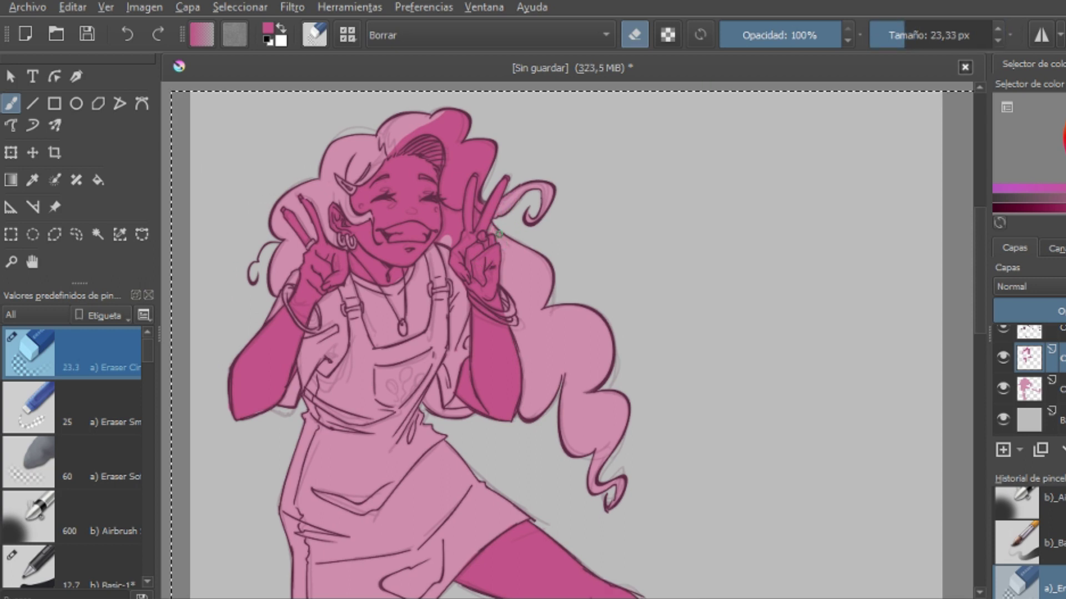
{"action": "mouse_move", "coordinate": [458, 149]}
{"action": "left_mouse_down"}
{"action": "mouse_move", "coordinate": [456, 183]}
{"action": "mouse_move", "coordinate": [430, 133]}
{"action": "left_mouse_up"}
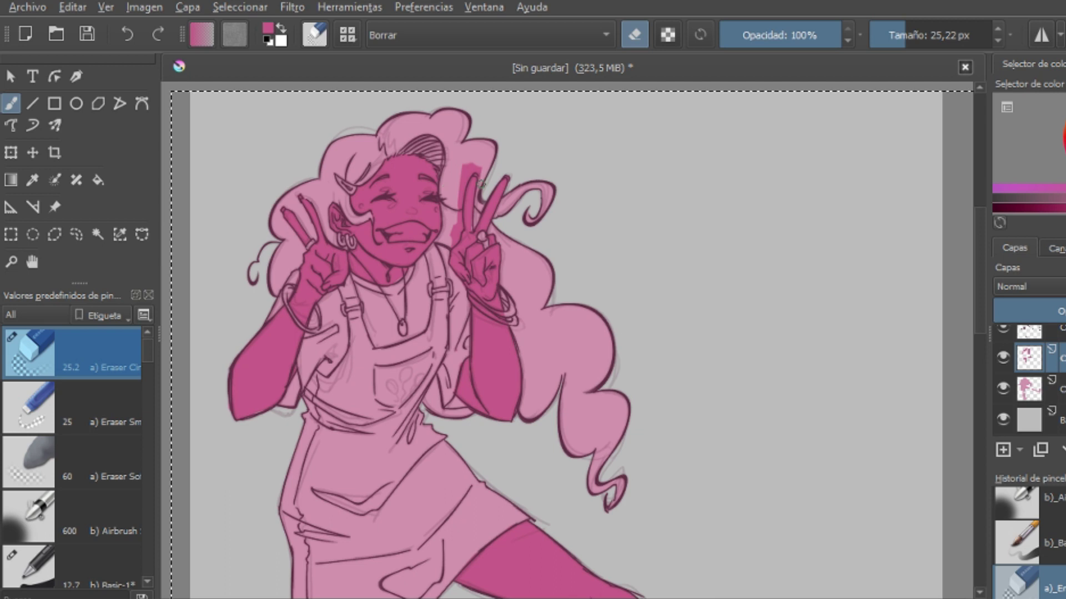
{"action": "key", "text": "e"}
{"action": "key", "text": "e"}
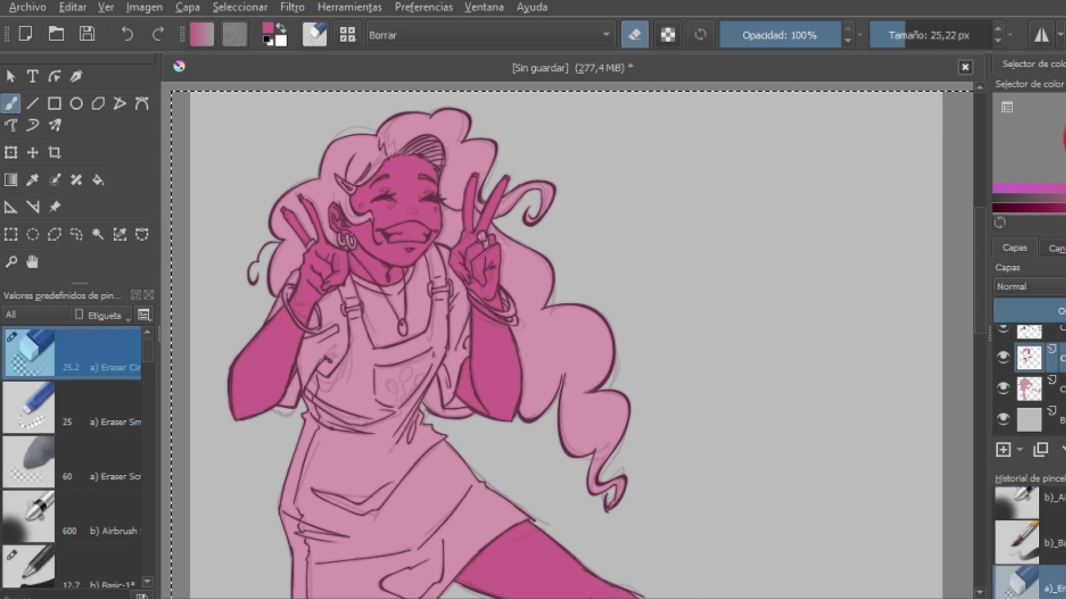
Step: Recolor the skin areas of the face, arms and legs light peach with a 194.05 px brush
{"action": "key", "text": "minus"}
{"action": "key", "text": "minus"}
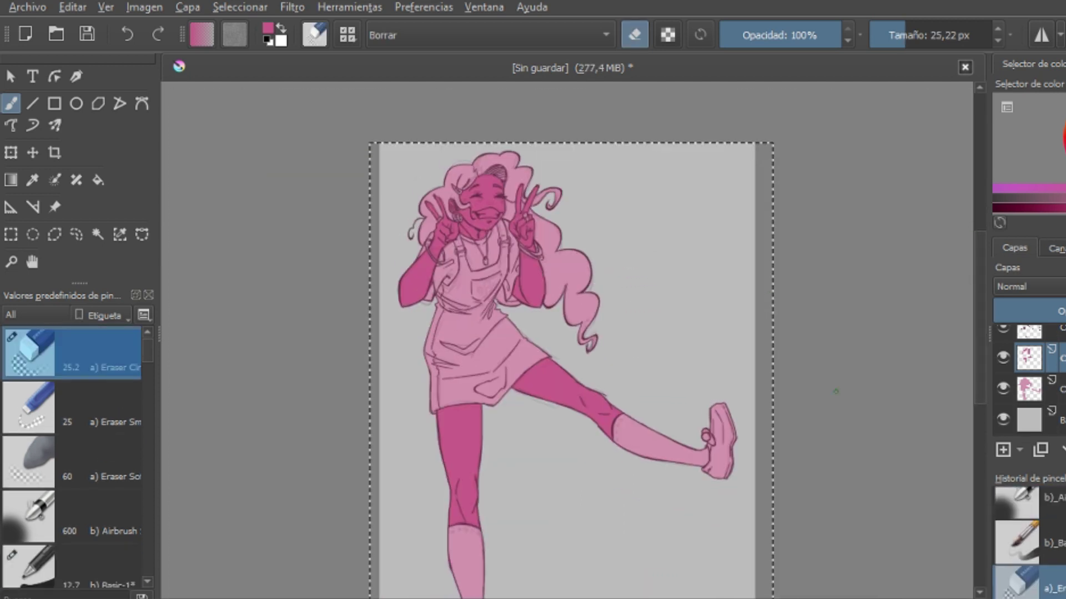
{"action": "key", "text": "e"}
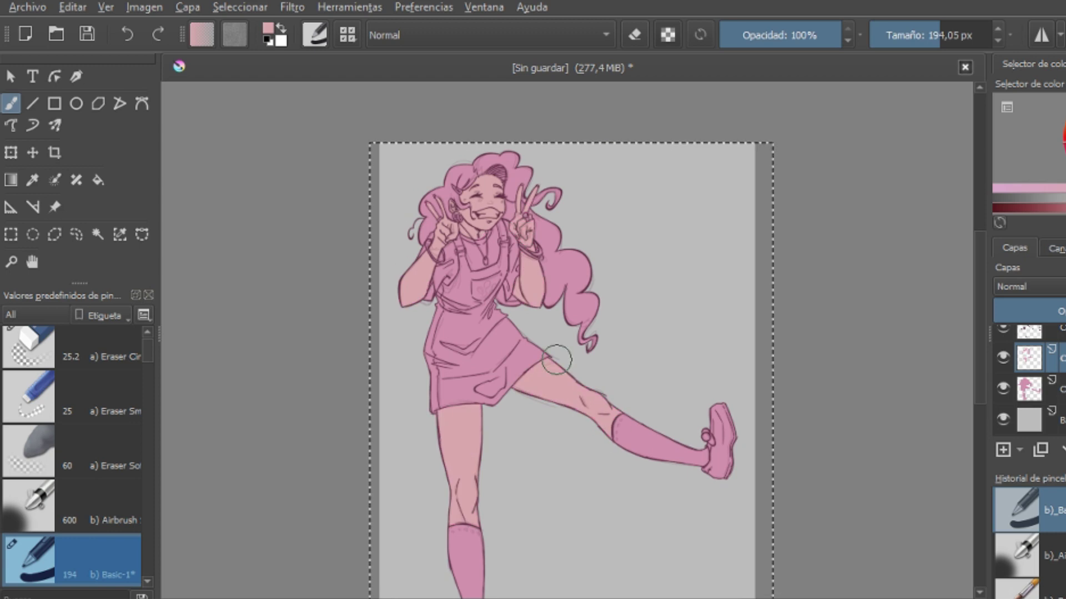
Step: Paint another silhouette copy on a layer above the skin reddish brown with a 565.75 px brush
{"action": "left_click", "coordinate": [559, 357], "text": "ctrl"}
{"action": "mouse_move", "coordinate": [559, 356]}
{"action": "left_mouse_down"}
{"action": "mouse_move", "coordinate": [493, 300]}
{"action": "mouse_move", "coordinate": [500, 500]}
{"action": "left_mouse_up"}
{"action": "scroll", "coordinate": [938, 375], "scroll_direction": "down", "scroll_amount": 2}
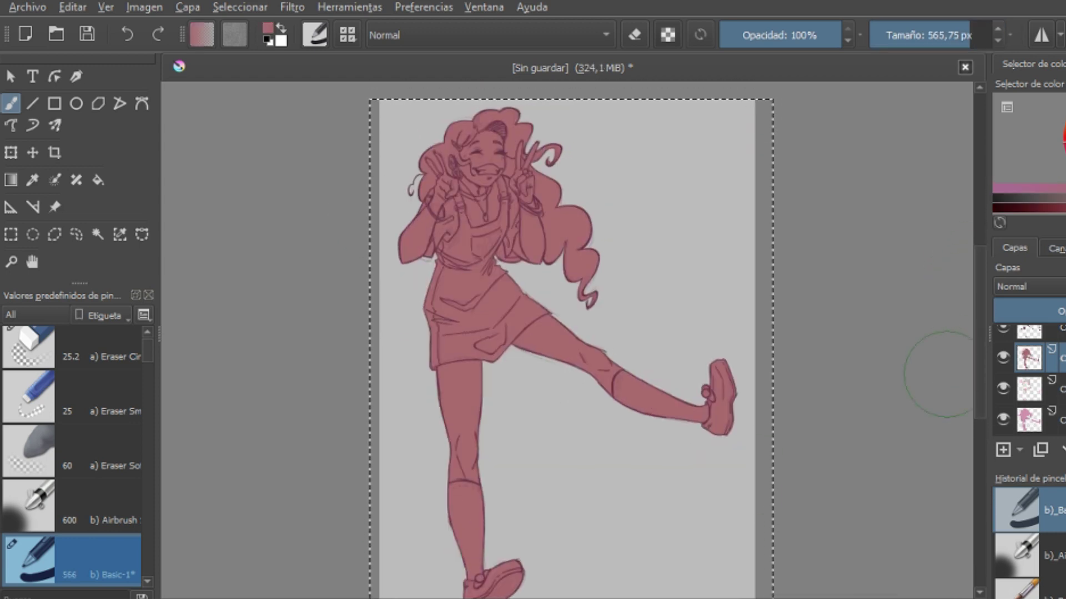
Step: Erase the reddish brown from the shoes, legs, overalls, T-shirt and arms
{"action": "key", "text": "e"}
{"action": "mouse_move", "coordinate": [716, 397]}
{"action": "left_mouse_down"}
{"action": "mouse_move", "coordinate": [451, 404]}
{"action": "mouse_move", "coordinate": [416, 250]}
{"action": "mouse_move", "coordinate": [457, 240]}
{"action": "left_mouse_up"}
{"action": "scroll", "coordinate": [458, 240], "scroll_direction": "up", "scroll_amount": 3}
{"action": "scroll", "coordinate": [356, 376], "scroll_direction": "down", "scroll_amount": 1}
{"action": "mouse_move", "coordinate": [333, 389]}
{"action": "left_mouse_down"}
{"action": "mouse_move", "coordinate": [357, 376]}
{"action": "mouse_move", "coordinate": [400, 311]}
{"action": "left_mouse_up"}
{"action": "key", "text": "["}
{"action": "left_click_drag", "start_coordinate": [421, 219], "coordinate": [355, 325]}
{"action": "left_click_drag", "start_coordinate": [439, 250], "coordinate": [469, 333]}
{"action": "mouse_move", "coordinate": [452, 253]}
{"action": "left_mouse_down"}
{"action": "mouse_move", "coordinate": [500, 285]}
{"action": "mouse_move", "coordinate": [666, 455]}
{"action": "mouse_move", "coordinate": [674, 249]}
{"action": "left_mouse_up"}
{"action": "left_click_drag", "start_coordinate": [674, 311], "coordinate": [511, 188]}
Step: Erase the reddish brown from the raised fingers, face, ear and neck, leaving it only on the hair
{"action": "scroll", "coordinate": [892, 290], "scroll_direction": "up", "scroll_amount": 3}
{"action": "left_click_drag", "start_coordinate": [693, 211], "coordinate": [678, 247]}
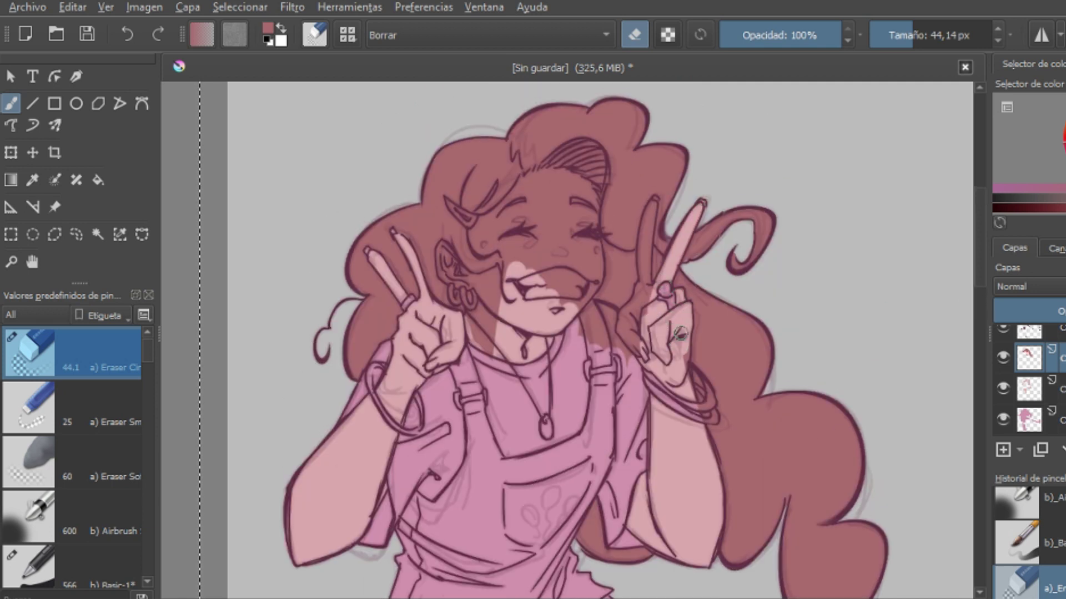
{"action": "left_click_drag", "start_coordinate": [680, 334], "coordinate": [590, 314]}
{"action": "mouse_move", "coordinate": [478, 350]}
{"action": "left_mouse_down"}
{"action": "mouse_move", "coordinate": [479, 297]}
{"action": "mouse_move", "coordinate": [462, 276]}
{"action": "mouse_move", "coordinate": [482, 286]}
{"action": "mouse_move", "coordinate": [465, 301]}
{"action": "mouse_move", "coordinate": [444, 250]}
{"action": "mouse_move", "coordinate": [440, 270]}
{"action": "mouse_move", "coordinate": [463, 240]}
{"action": "mouse_move", "coordinate": [487, 295]}
{"action": "mouse_move", "coordinate": [483, 277]}
{"action": "mouse_move", "coordinate": [550, 284]}
{"action": "mouse_move", "coordinate": [592, 256]}
{"action": "mouse_move", "coordinate": [571, 230]}
{"action": "mouse_move", "coordinate": [478, 223]}
{"action": "left_mouse_up"}
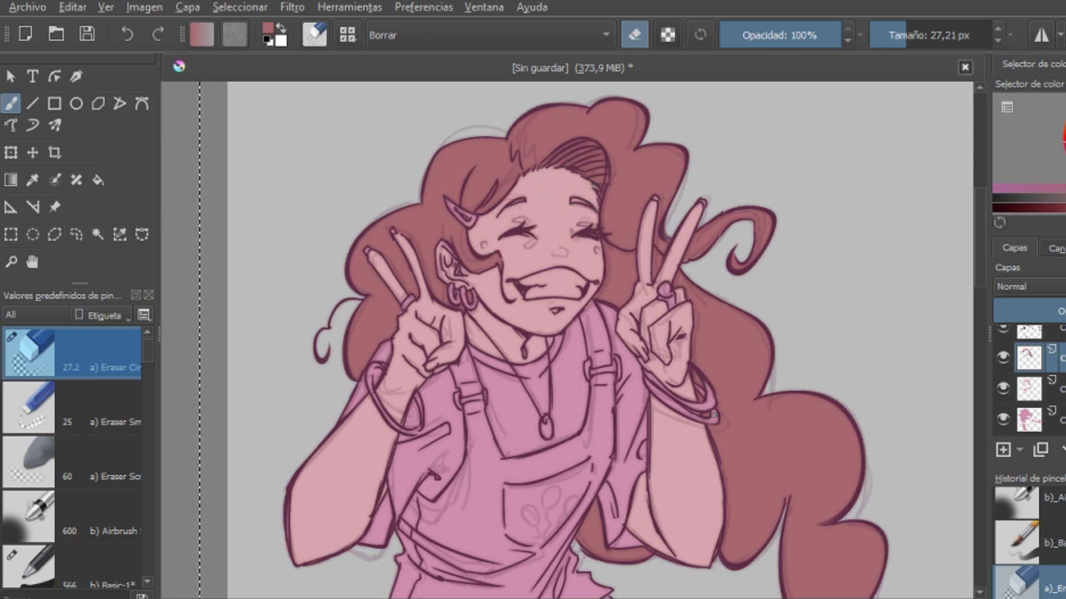
Step: Recolor the hair vivid pink with the 565.75 px brush
{"action": "scroll", "coordinate": [970, 273], "scroll_direction": "down", "scroll_amount": 10}
{"action": "key", "text": "minus"}
{"action": "key", "text": "minus"}
{"action": "key", "text": "slash"}
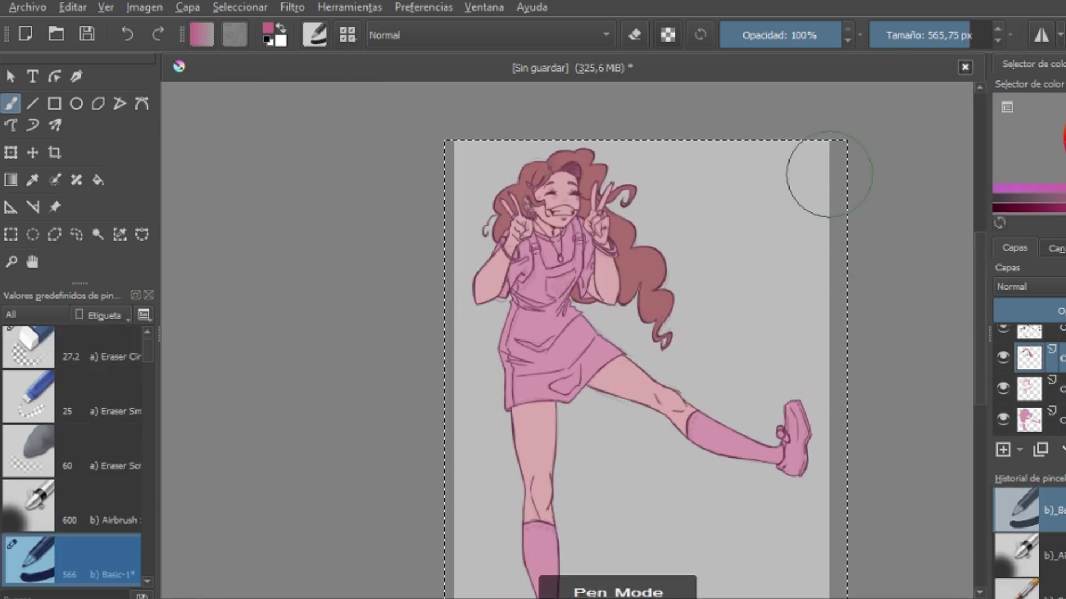
{"action": "mouse_move", "coordinate": [555, 166]}
{"action": "left_mouse_down"}
{"action": "mouse_move", "coordinate": [616, 184]}
{"action": "mouse_move", "coordinate": [623, 231]}
{"action": "mouse_move", "coordinate": [697, 249]}
{"action": "left_mouse_up"}
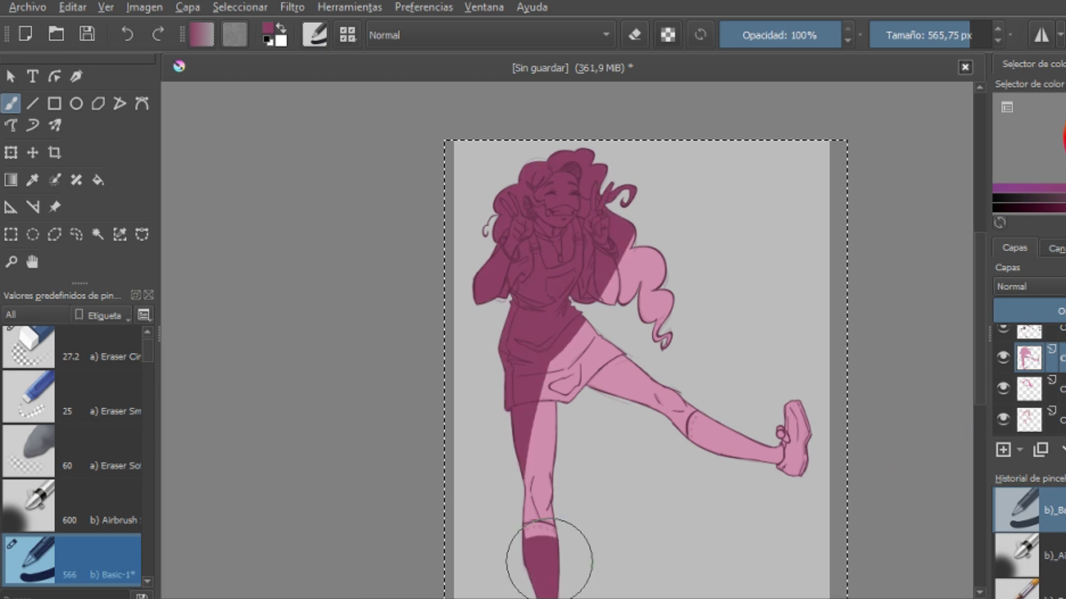
Step: Cover a new silhouette copy above the hair layer with dark plum and clear the selection
{"action": "key", "text": "shift+BackSpace"}
{"action": "scroll", "coordinate": [555, 522], "scroll_direction": "down", "scroll_amount": 5}
{"action": "key", "text": "ctrl+shift+a"}
Step: Erase the dark plum from the socks, knees and thighs, keeping it on the shoes and overalls
{"action": "left_click", "coordinate": [29, 348]}
{"action": "left_click_drag", "start_coordinate": [549, 461], "coordinate": [532, 317]}
{"action": "left_click_drag", "start_coordinate": [616, 239], "coordinate": [674, 261]}
{"action": "left_click_drag", "start_coordinate": [691, 278], "coordinate": [776, 309]}
{"action": "key", "text": "plus"}
{"action": "left_click_drag", "start_coordinate": [534, 543], "coordinate": [527, 550]}
{"action": "key", "text": "bracketleft"}
{"action": "key", "text": "bracketleft"}
{"action": "key", "text": "bracketleft"}
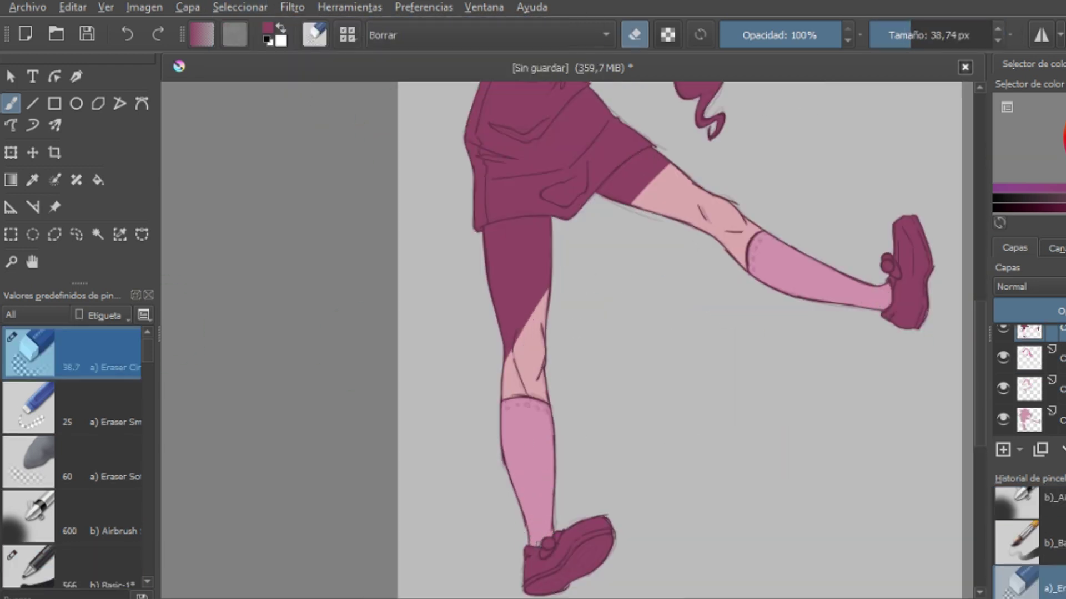
{"action": "scroll", "coordinate": [687, 183], "scroll_direction": "up", "scroll_amount": 3}
{"action": "mouse_move", "coordinate": [498, 324]}
{"action": "left_mouse_down"}
{"action": "mouse_move", "coordinate": [527, 361]}
{"action": "mouse_move", "coordinate": [514, 330]}
{"action": "left_mouse_up"}
Step: Erase the dark plum from the hair, forehead, arms and raised hand, resizing the eraser down to 50.01 px
{"action": "scroll", "coordinate": [514, 331], "scroll_direction": "up", "scroll_amount": 6}
{"action": "key", "text": "bracketright"}
{"action": "key", "text": "bracketright"}
{"action": "key", "text": "bracketright"}
{"action": "key", "text": "bracketright"}
{"action": "key", "text": "bracketright"}
{"action": "mouse_move", "coordinate": [700, 313]}
{"action": "left_mouse_down"}
{"action": "mouse_move", "coordinate": [678, 387]}
{"action": "mouse_move", "coordinate": [499, 167]}
{"action": "mouse_move", "coordinate": [477, 344]}
{"action": "left_mouse_up"}
{"action": "key", "text": "bracketleft"}
{"action": "key", "text": "bracketleft"}
{"action": "key", "text": "bracketleft"}
{"action": "key", "text": "bracketleft"}
{"action": "key", "text": "bracketleft"}
{"action": "key", "text": "bracketleft"}
{"action": "key", "text": "bracketleft"}
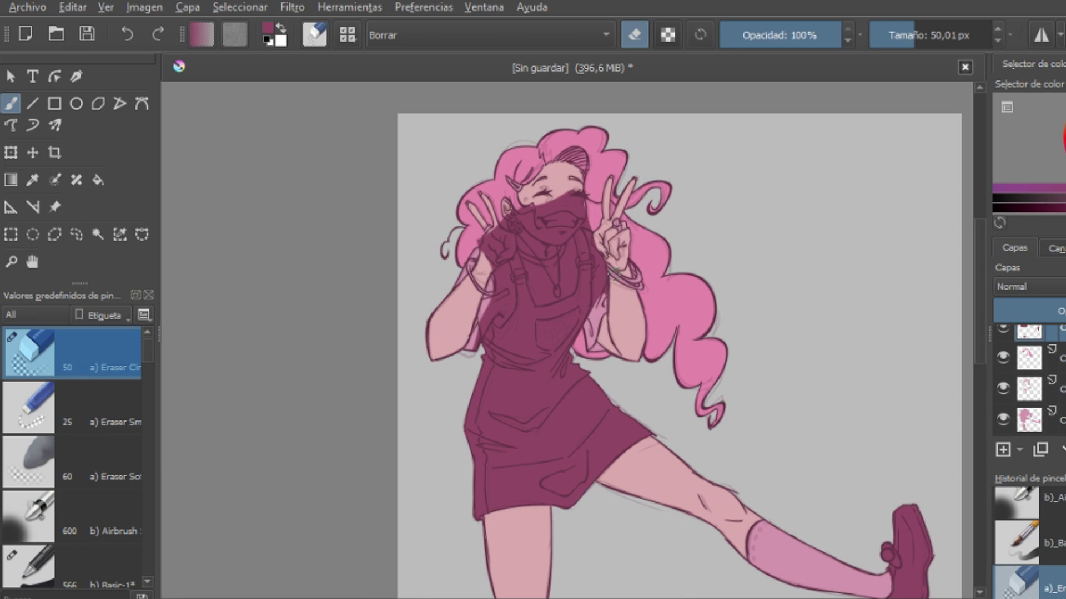
Step: Erase the dark plum along the bib neckline and from the T-shirt sleeve and hand beside the overalls strap
{"action": "left_click", "coordinate": [1029, 388]}
{"action": "key", "text": "plus"}
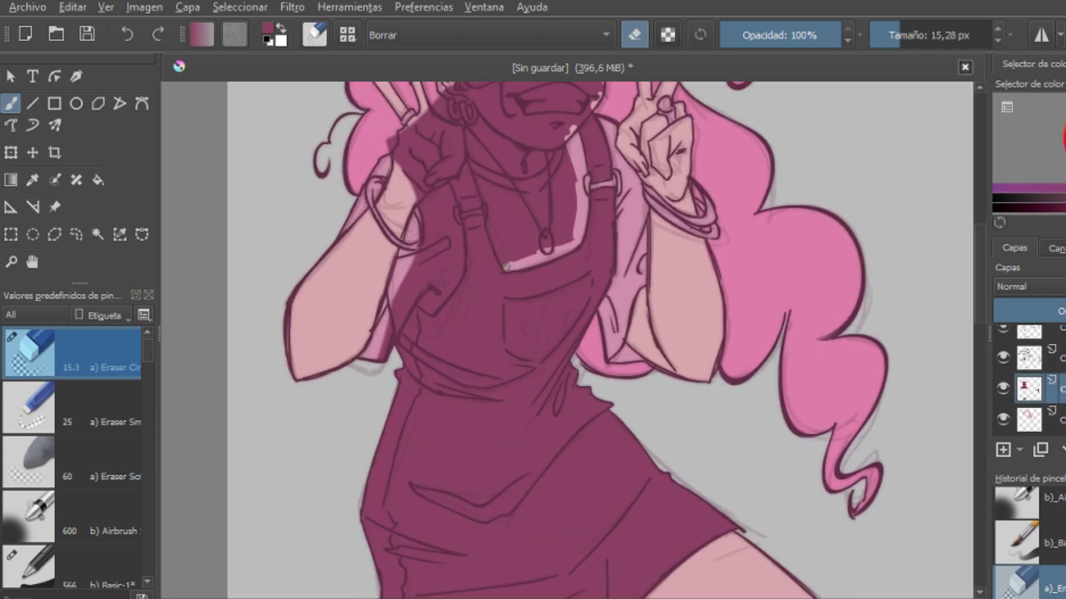
{"action": "left_click_drag", "start_coordinate": [393, 323], "coordinate": [423, 214]}
{"action": "key", "text": "bracketright"}
{"action": "key", "text": "bracketright"}
{"action": "key", "text": "bracketright"}
{"action": "key", "text": "bracketright"}
{"action": "left_click_drag", "start_coordinate": [428, 261], "coordinate": [399, 100]}
Step: Erase the dark plum from the face, neck and T-shirt front, and touch up the jewelry edges with a 5.18 px brush
{"action": "scroll", "coordinate": [400, 100], "scroll_direction": "up", "scroll_amount": 3}
{"action": "left_click_drag", "start_coordinate": [498, 148], "coordinate": [467, 239]}
{"action": "left_click", "coordinate": [129, 35]}
{"action": "left_click_drag", "start_coordinate": [588, 244], "coordinate": [580, 209]}
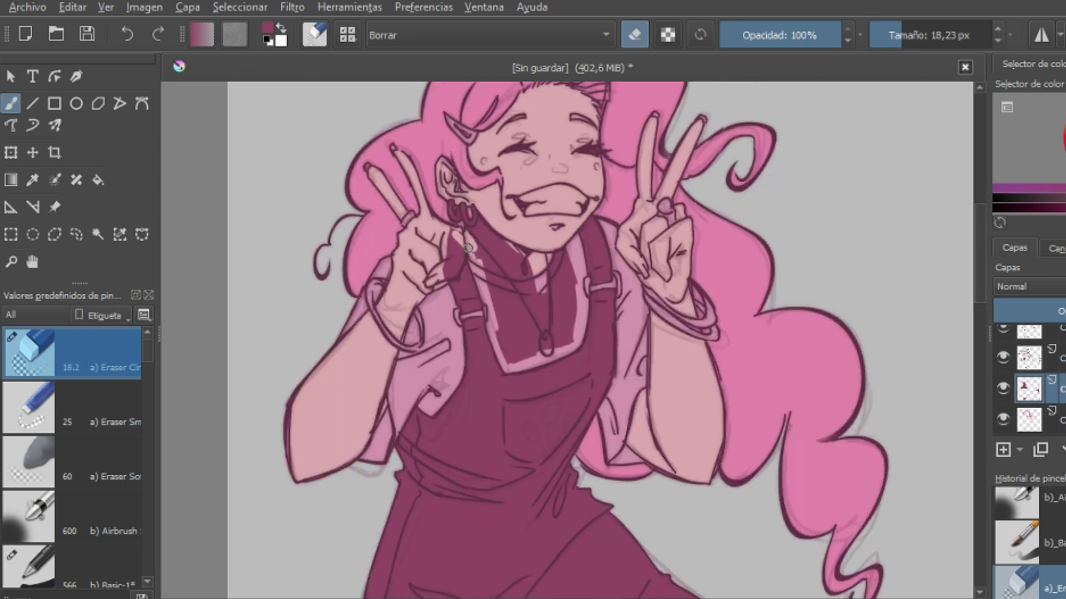
{"action": "mouse_move", "coordinate": [490, 263]}
{"action": "left_mouse_down"}
{"action": "mouse_move", "coordinate": [561, 333]}
{"action": "mouse_move", "coordinate": [571, 249]}
{"action": "mouse_move", "coordinate": [522, 199]}
{"action": "left_mouse_up"}
{"action": "key", "text": "slash"}
{"action": "left_click_drag", "start_coordinate": [938, 35], "coordinate": [912, 35]}
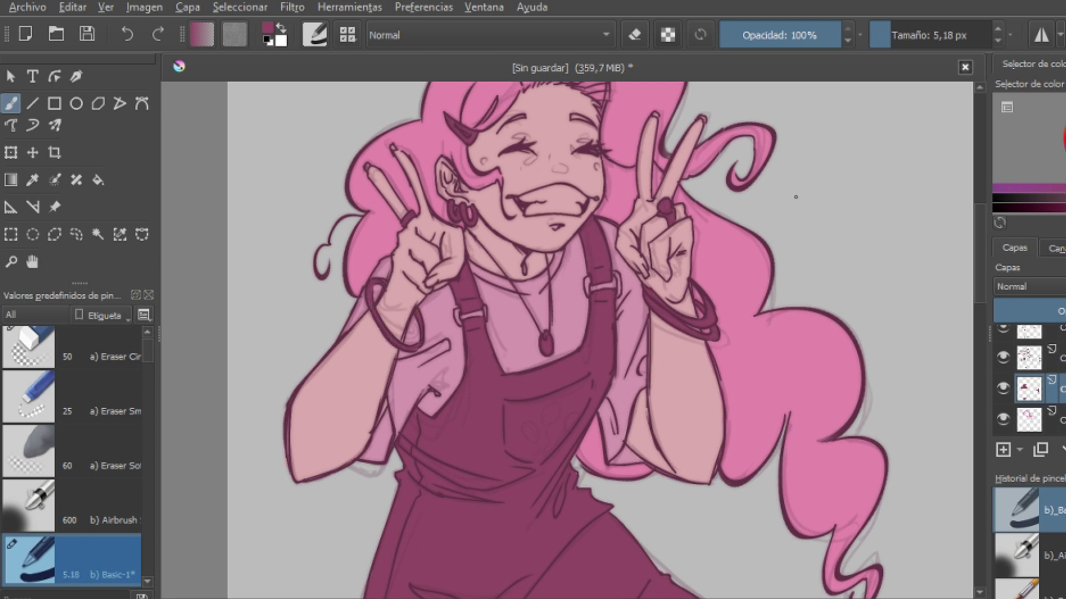
Step: Paint the raised shoe dark purple with a 225.89 px brush
{"action": "scroll", "coordinate": [795, 197], "scroll_direction": "down", "scroll_amount": 3}
{"action": "scroll", "coordinate": [795, 197], "scroll_direction": "down", "scroll_amount": 5}
{"action": "scroll", "coordinate": [799, 297], "scroll_direction": "down", "scroll_amount": 2}
{"action": "left_click_drag", "start_coordinate": [721, 297], "coordinate": [799, 298]}
{"action": "scroll", "coordinate": [888, 333], "scroll_direction": "up", "scroll_amount": 1}
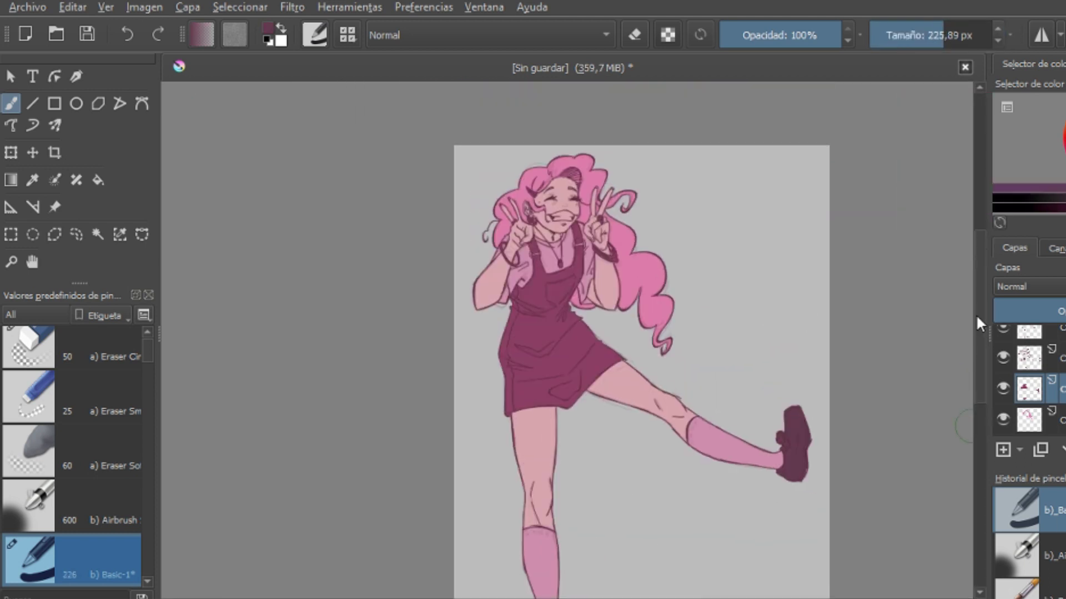
{"action": "left_click", "coordinate": [1027, 191]}
{"action": "scroll", "coordinate": [641, 333], "scroll_direction": "down", "scroll_amount": 1}
{"action": "left_click_drag", "start_coordinate": [532, 289], "coordinate": [588, 378]}
{"action": "left_click", "coordinate": [127, 35]}
Step: Repaint both shoes, using a color sampled from the overalls
{"action": "left_click_drag", "start_coordinate": [549, 522], "coordinate": [583, 550]}
{"action": "left_click_drag", "start_coordinate": [783, 328], "coordinate": [799, 377]}
{"action": "left_click", "coordinate": [555, 250], "text": "ctrl"}
{"action": "left_click_drag", "start_coordinate": [785, 324], "coordinate": [799, 377]}
{"action": "left_click_drag", "start_coordinate": [550, 522], "coordinate": [583, 549]}
Step: Recolor the overalls light pink with the 225.89 px brush
{"action": "scroll", "coordinate": [641, 333], "scroll_direction": "up", "scroll_amount": 1}
{"action": "mouse_move", "coordinate": [561, 360]}
{"action": "left_mouse_down"}
{"action": "mouse_move", "coordinate": [560, 265]}
{"action": "mouse_move", "coordinate": [555, 383]}
{"action": "left_mouse_up"}
{"action": "left_click", "coordinate": [1027, 192]}
{"action": "scroll", "coordinate": [555, 361], "scroll_direction": "up", "scroll_amount": 2}
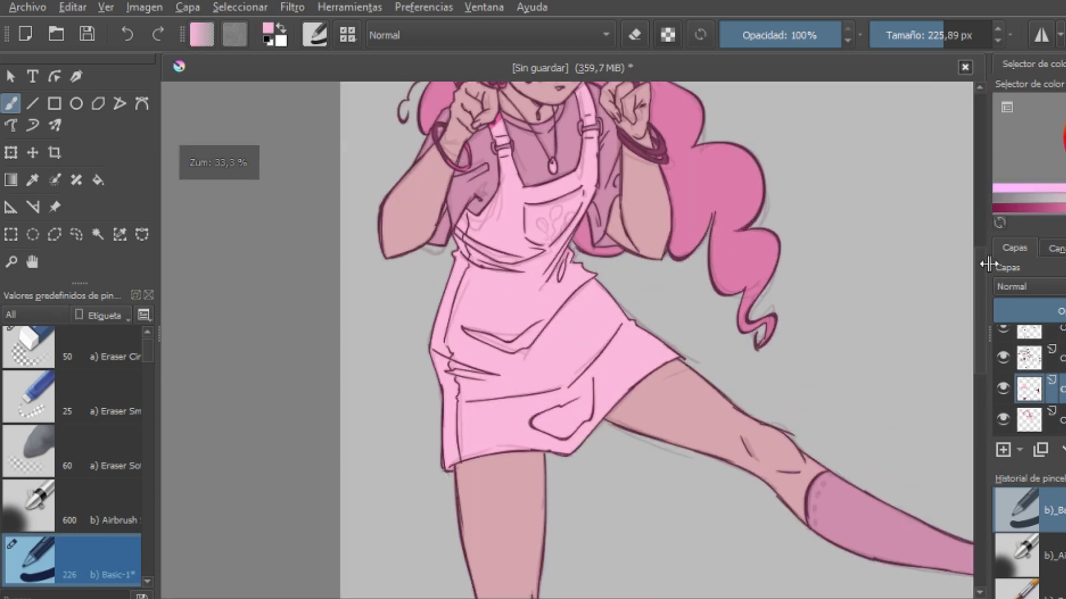
Step: Recolor the bracelets, rings and hair clip coral and the earrings dark grey, using an 87.30 px brush
{"action": "scroll", "coordinate": [555, 250], "scroll_direction": "up", "scroll_amount": 1}
{"action": "left_click", "coordinate": [1027, 200]}
{"action": "left_click_drag", "start_coordinate": [627, 317], "coordinate": [660, 333]}
{"action": "left_click_drag", "start_coordinate": [943, 35], "coordinate": [918, 39]}
{"action": "left_click_drag", "start_coordinate": [491, 194], "coordinate": [499, 201]}
{"action": "left_click_drag", "start_coordinate": [491, 252], "coordinate": [500, 259]}
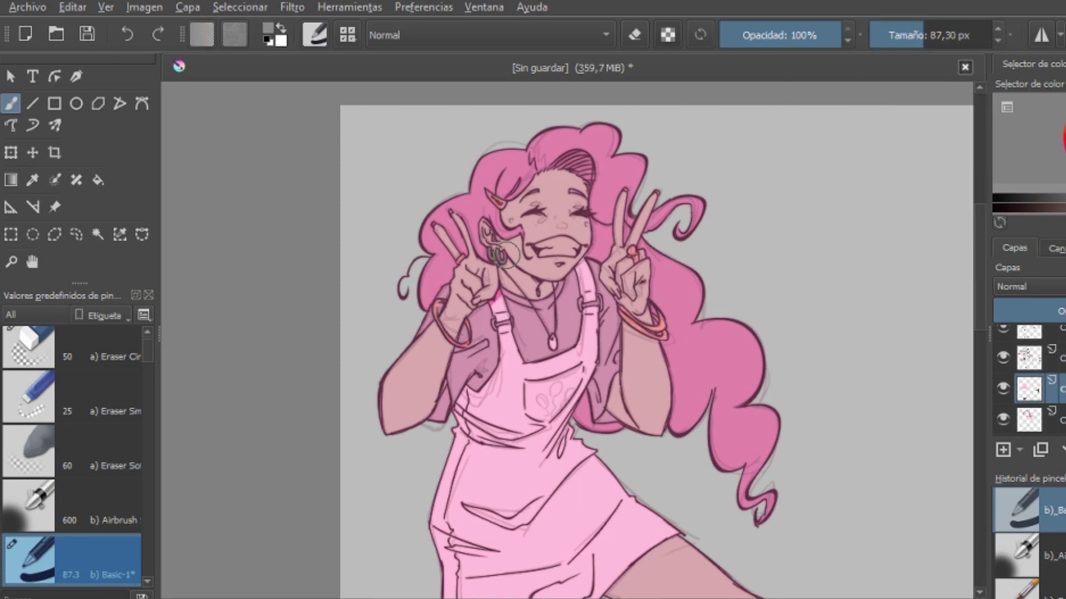
Step: Add an empty layer above the overalls color and paint the strap buckles dark grey with a 7.48 px brush
{"action": "scroll", "coordinate": [966, 407], "scroll_direction": "down", "scroll_amount": 1}
{"action": "left_click", "coordinate": [966, 358], "text": "ctrl"}
{"action": "key", "text": "bracketleft"}
{"action": "key", "text": "bracketleft"}
{"action": "key", "text": "bracketleft"}
{"action": "key", "text": "bracketleft"}
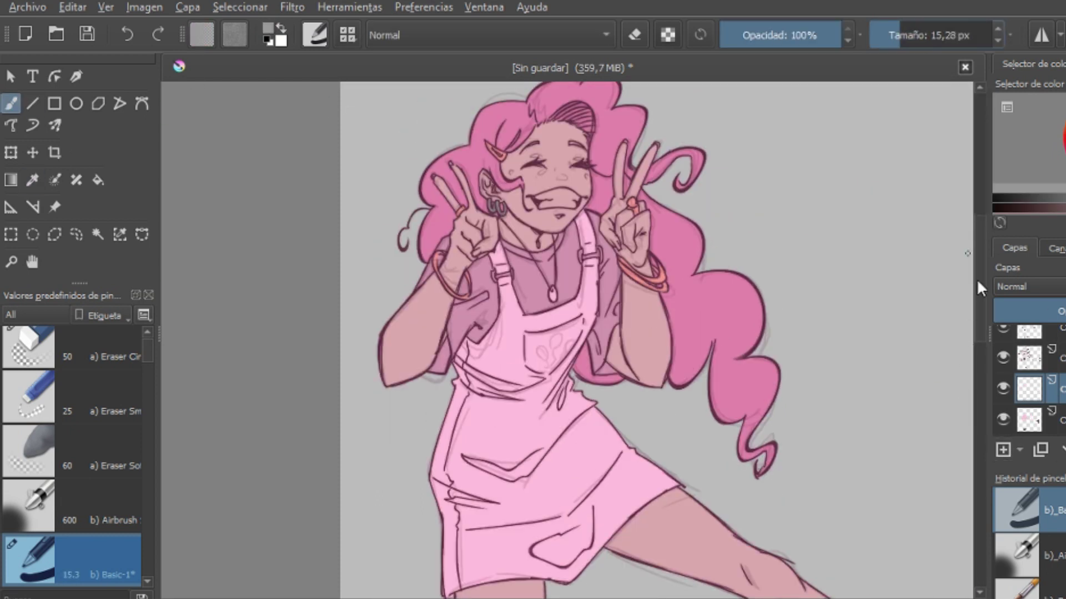
{"action": "key", "text": "plus"}
{"action": "key", "text": "plus"}
{"action": "key", "text": "bracketleft"}
{"action": "key", "text": "bracketleft"}
{"action": "scroll", "coordinate": [566, 338], "scroll_direction": "up", "scroll_amount": 3}
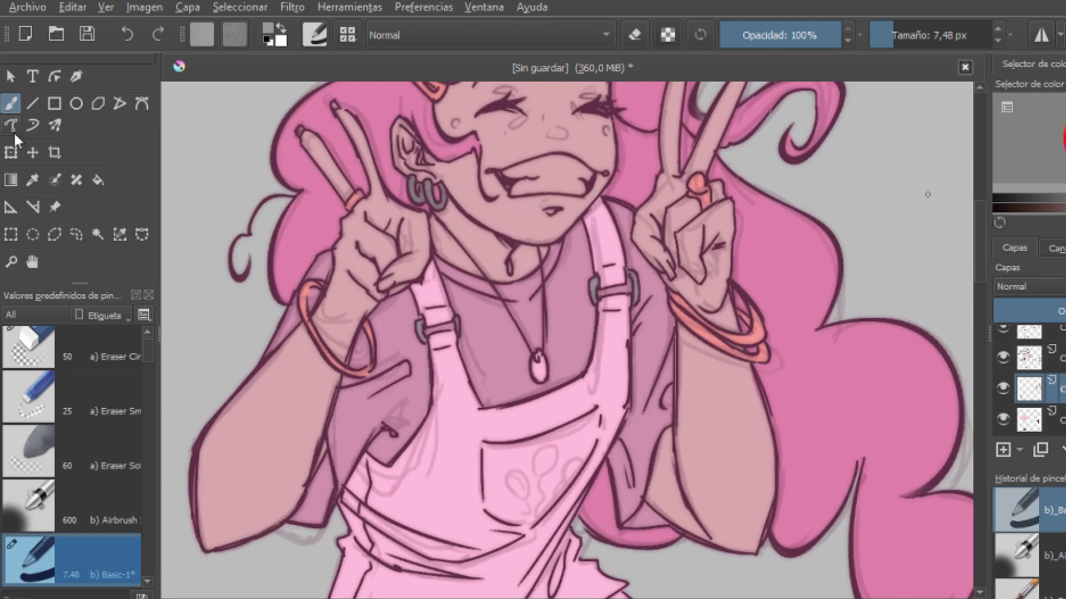
Step: Enlarge the brush and paint the T-shirt dark plum on an empty layer just above the base silhouette
{"action": "scroll", "coordinate": [1026, 388], "scroll_direction": "down", "scroll_amount": 1}
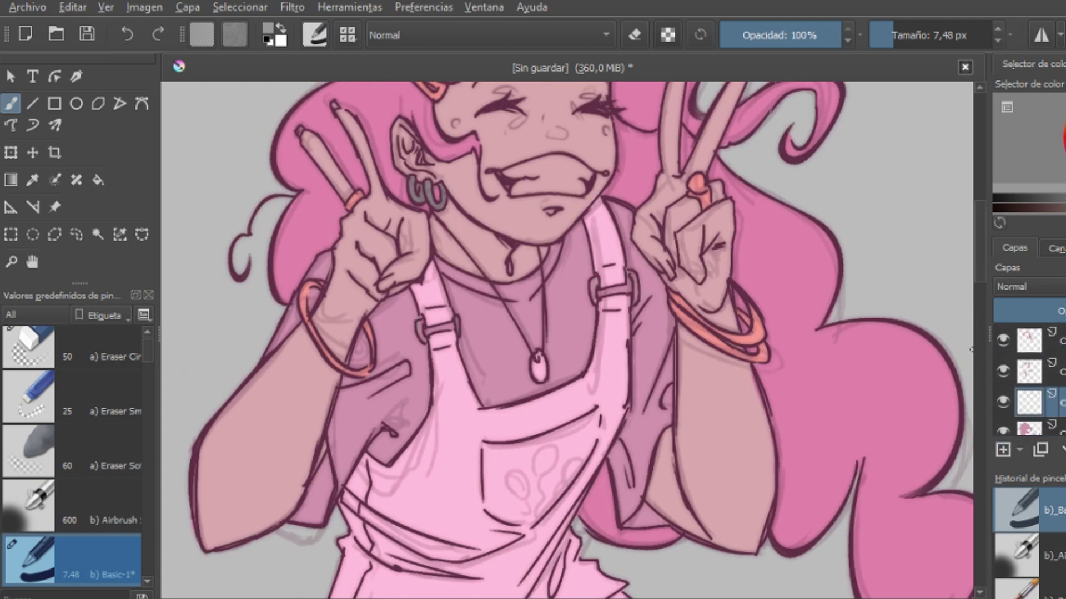
{"action": "left_click", "coordinate": [943, 166]}
{"action": "key", "text": "bracketright"}
{"action": "key", "text": "bracketright"}
{"action": "key", "text": "bracketright"}
{"action": "key", "text": "bracketright"}
{"action": "key", "text": "bracketright"}
{"action": "key", "text": "bracketright"}
{"action": "key", "text": "bracketright"}
{"action": "mouse_move", "coordinate": [616, 222]}
{"action": "left_mouse_down"}
{"action": "mouse_move", "coordinate": [639, 475]}
{"action": "mouse_move", "coordinate": [285, 464]}
{"action": "mouse_move", "coordinate": [392, 441]}
{"action": "left_mouse_up"}
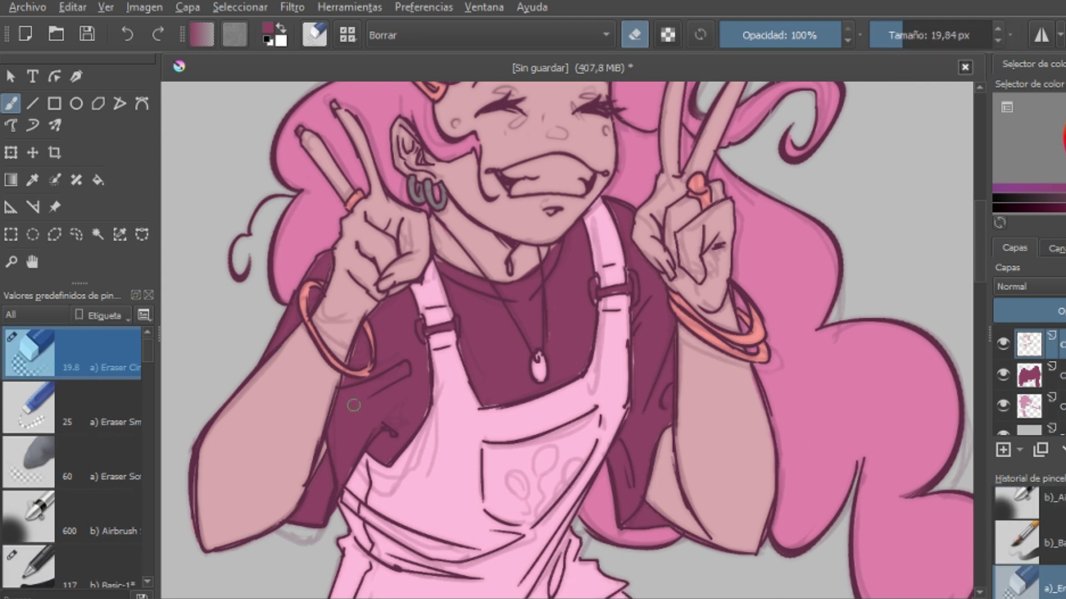
{"action": "key", "text": "Page_Up"}
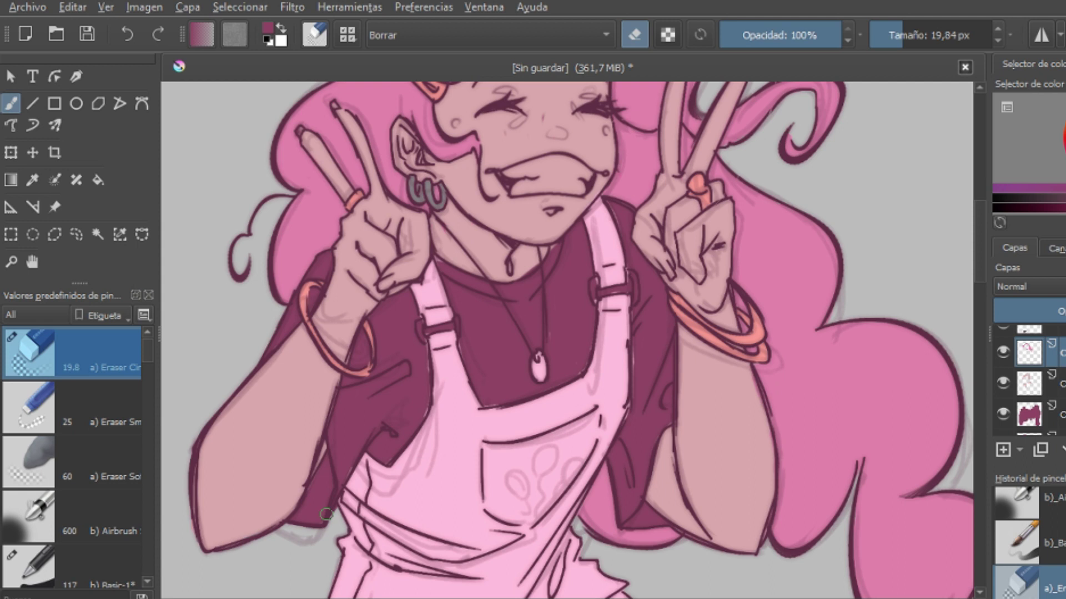
{"action": "left_click", "coordinate": [1002, 370]}
{"action": "left_click", "coordinate": [1002, 369]}
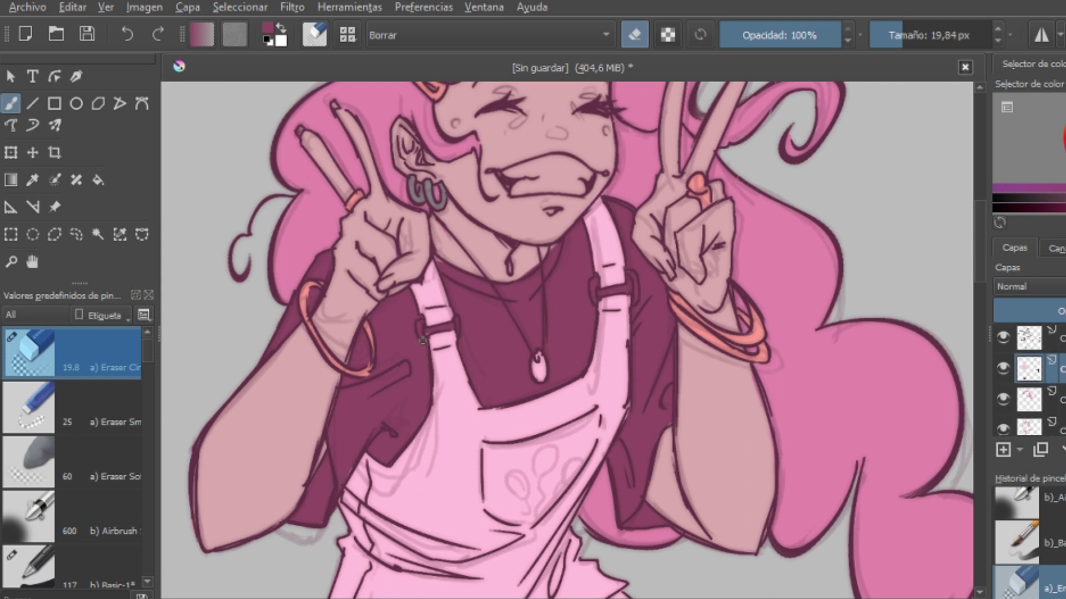
{"action": "key", "text": "Page_Down"}
{"action": "key", "text": "Page_Down"}
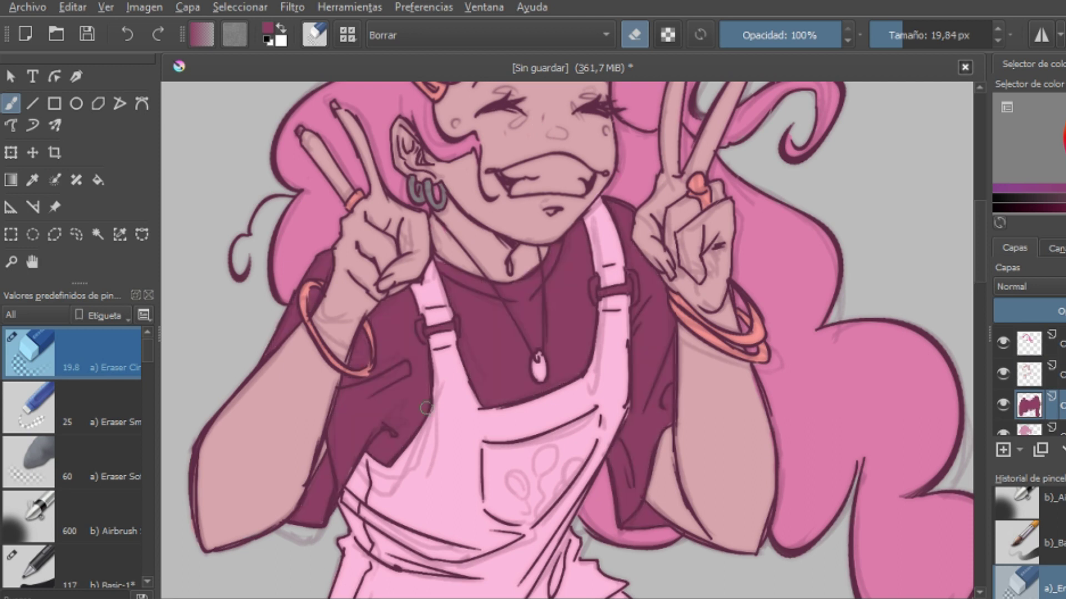
{"action": "key", "text": "slash"}
{"action": "key", "text": "slash"}
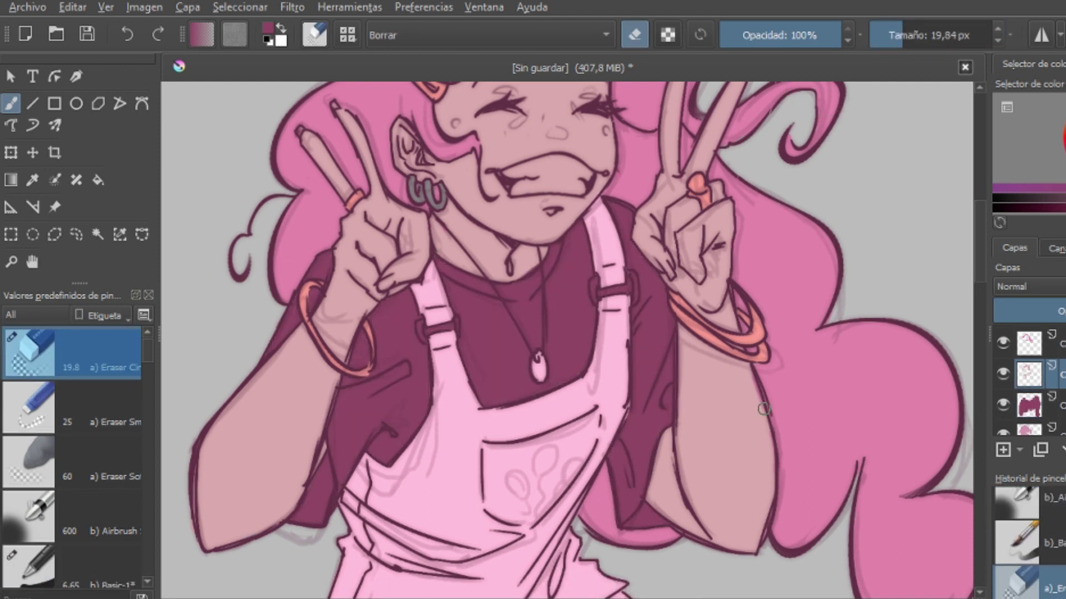
{"action": "key", "text": "slash"}
{"action": "key", "text": "Page_Up"}
{"action": "left_click", "coordinate": [1050, 410]}
{"action": "key", "text": "e"}
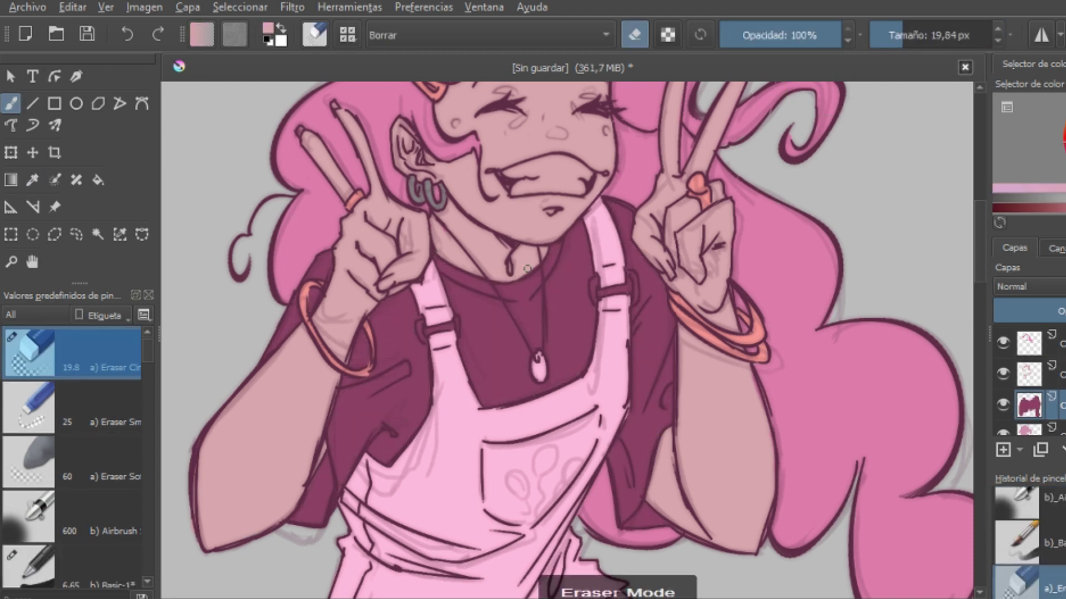
{"action": "key", "text": "minus"}
{"action": "key", "text": "plus"}
Step: Add an empty layer above the T-shirt color and enlarge the Basic-1 brush to 412.43 px
{"action": "left_click", "coordinate": [1010, 444]}
{"action": "key", "text": "plus"}
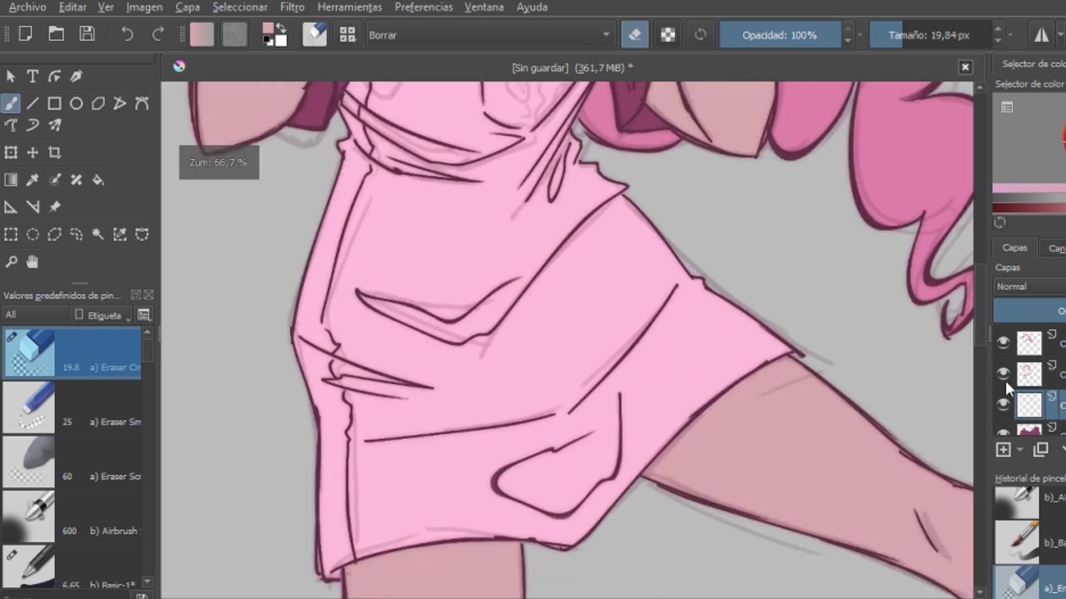
{"action": "key", "text": "minus"}
{"action": "key", "text": "e"}
{"action": "key", "text": "plus"}
{"action": "mouse_move", "coordinate": [469, 357]}
{"action": "left_mouse_down"}
{"action": "mouse_move", "coordinate": [419, 398]}
{"action": "mouse_move", "coordinate": [488, 241]}
{"action": "mouse_move", "coordinate": [487, 474]}
{"action": "mouse_move", "coordinate": [518, 440]}
{"action": "mouse_move", "coordinate": [511, 183]}
{"action": "left_mouse_up"}
{"action": "mouse_move", "coordinate": [460, 341]}
{"action": "left_mouse_down"}
{"action": "mouse_move", "coordinate": [585, 399]}
{"action": "mouse_move", "coordinate": [490, 255]}
{"action": "mouse_move", "coordinate": [768, 439]}
{"action": "mouse_move", "coordinate": [637, 340]}
{"action": "left_mouse_up"}
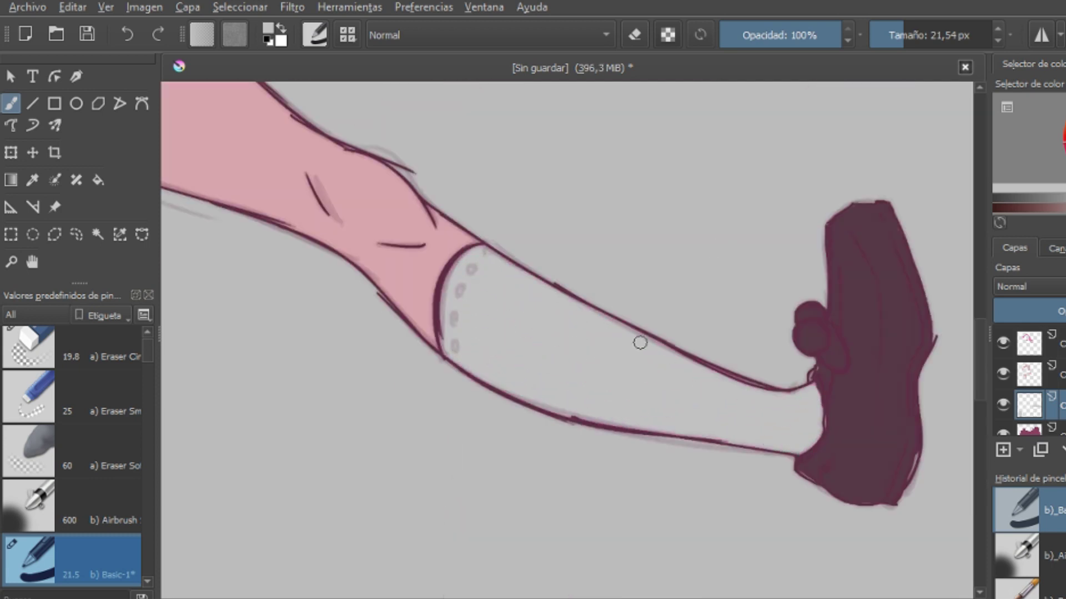
{"action": "left_click_drag", "start_coordinate": [844, 191], "coordinate": [877, 190]}
{"action": "key", "text": "minus"}
{"action": "scroll", "coordinate": [978, 345], "scroll_direction": "down", "scroll_amount": 3}
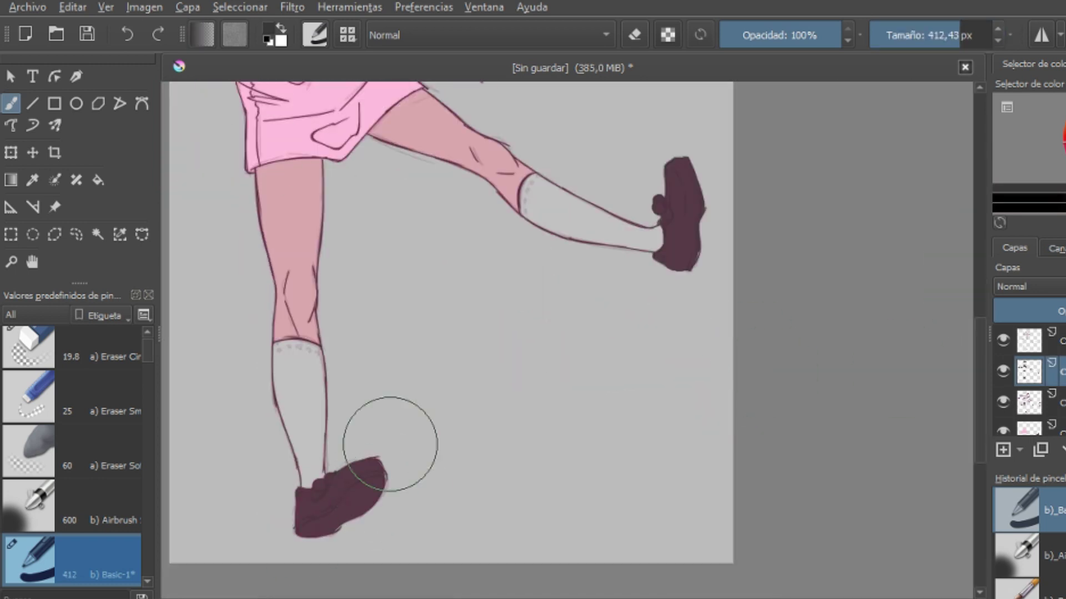
{"action": "scroll", "coordinate": [862, 407], "scroll_direction": "down", "scroll_amount": 3}
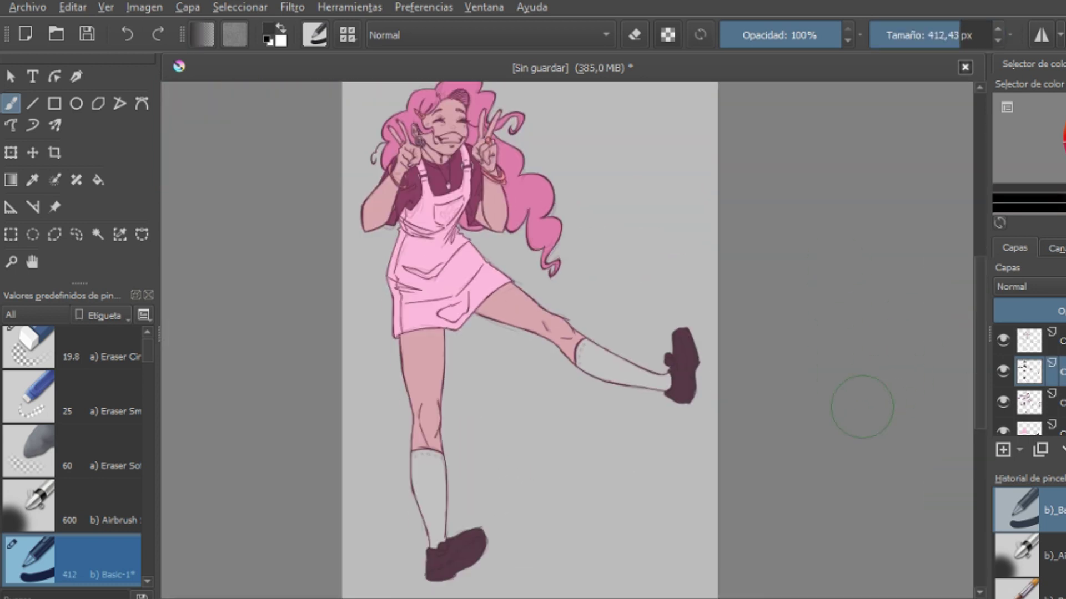
Step: Try filling the background layer with white
{"action": "key", "text": "minus"}
{"action": "key", "text": "F7"}
{"action": "key", "text": "BackSpace"}
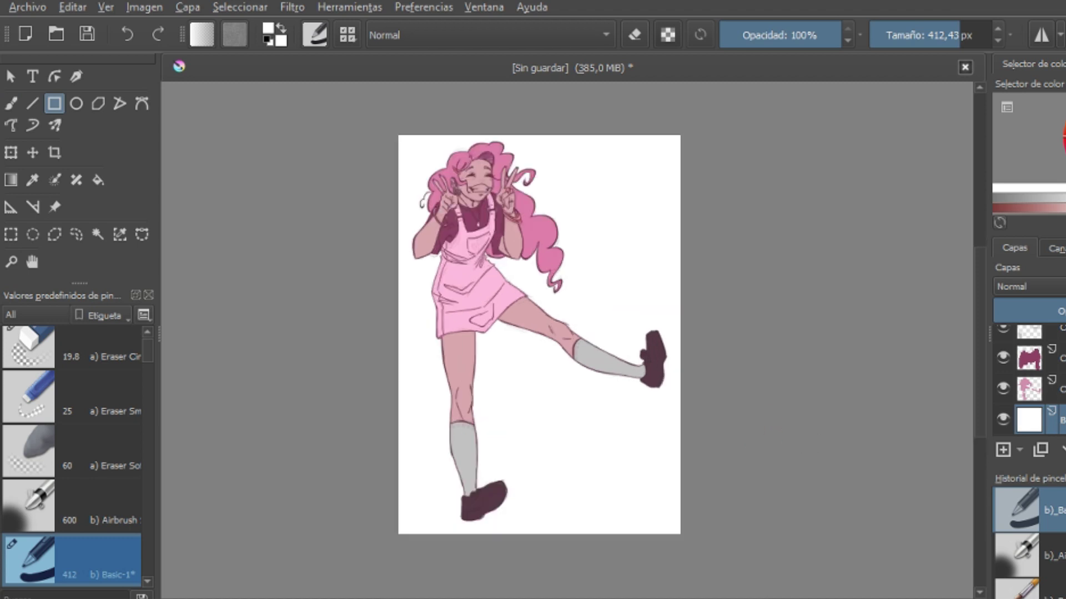
{"action": "key", "text": "ctrl+z"}
Step: Recolor the skin light peach with the 412.43 px brush and fill the T-shirt with deep magenta
{"action": "key", "text": "b"}
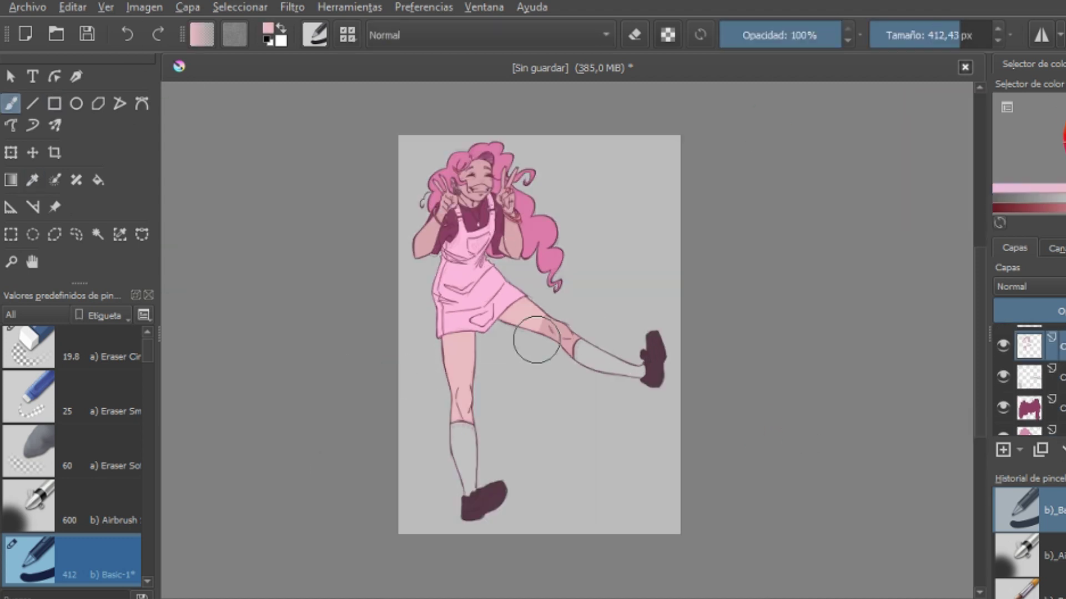
{"action": "scroll", "coordinate": [960, 500], "scroll_direction": "up", "scroll_amount": 2}
{"action": "left_click", "coordinate": [1029, 408]}
{"action": "left_click", "coordinate": [1027, 208]}
{"action": "key", "text": "BackSpace"}
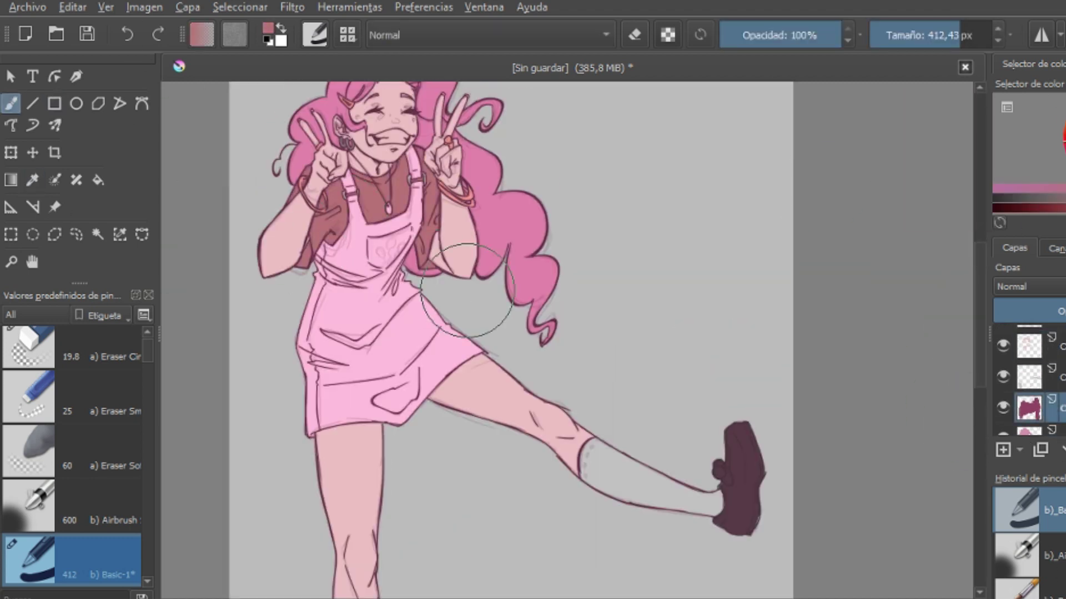
{"action": "left_click", "coordinate": [1027, 189]}
{"action": "key", "text": "BackSpace"}
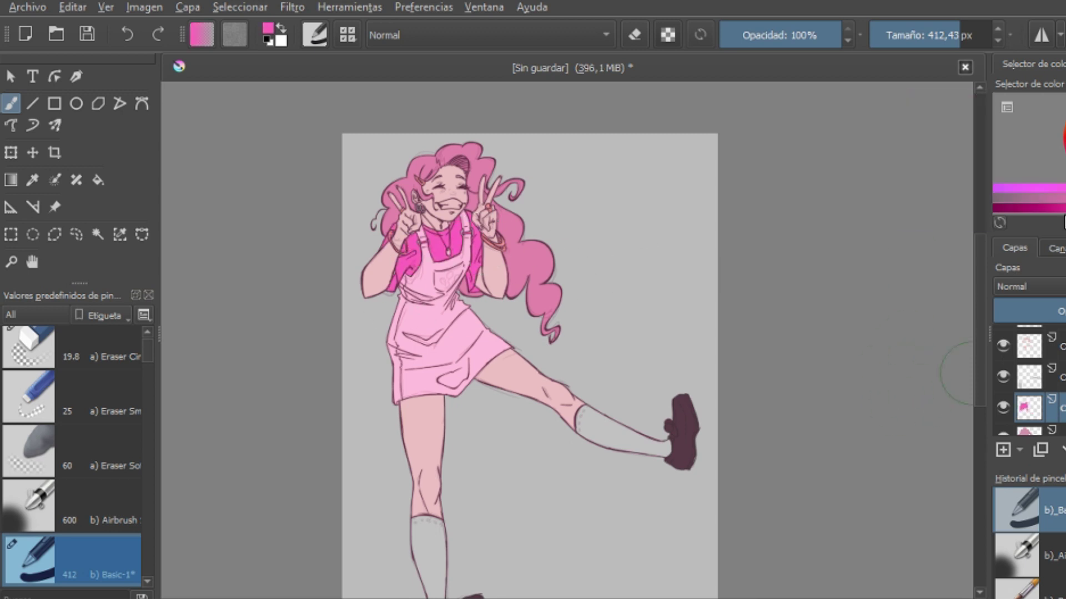
{"action": "left_click", "coordinate": [1027, 208]}
{"action": "key", "text": "BackSpace"}
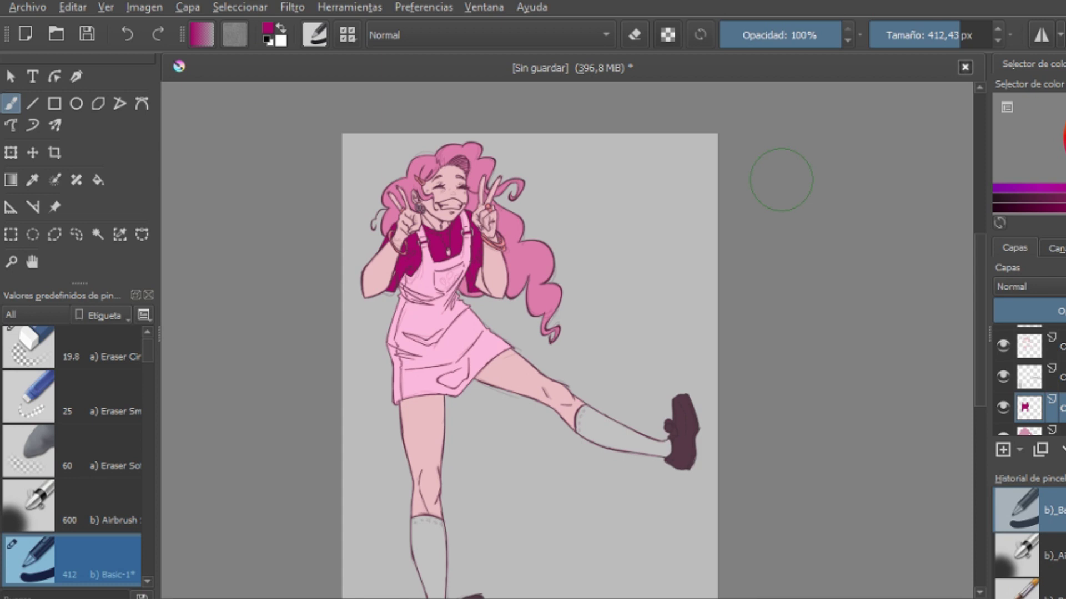
Step: Choose the wet textured brush from the Paint presets and shade the T-shirt's folds darker at 44.14 px
{"action": "key", "text": "plus"}
{"action": "left_click", "coordinate": [33, 314]}
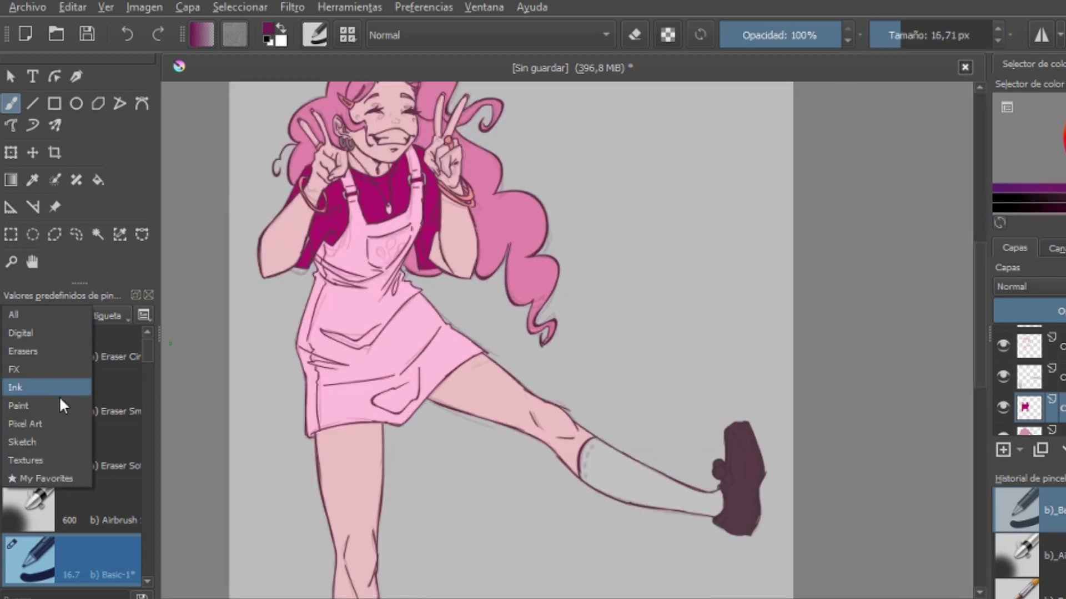
{"action": "left_click", "coordinate": [22, 406]}
{"action": "left_click", "coordinate": [72, 444]}
{"action": "left_click_drag", "start_coordinate": [327, 443], "coordinate": [414, 504]}
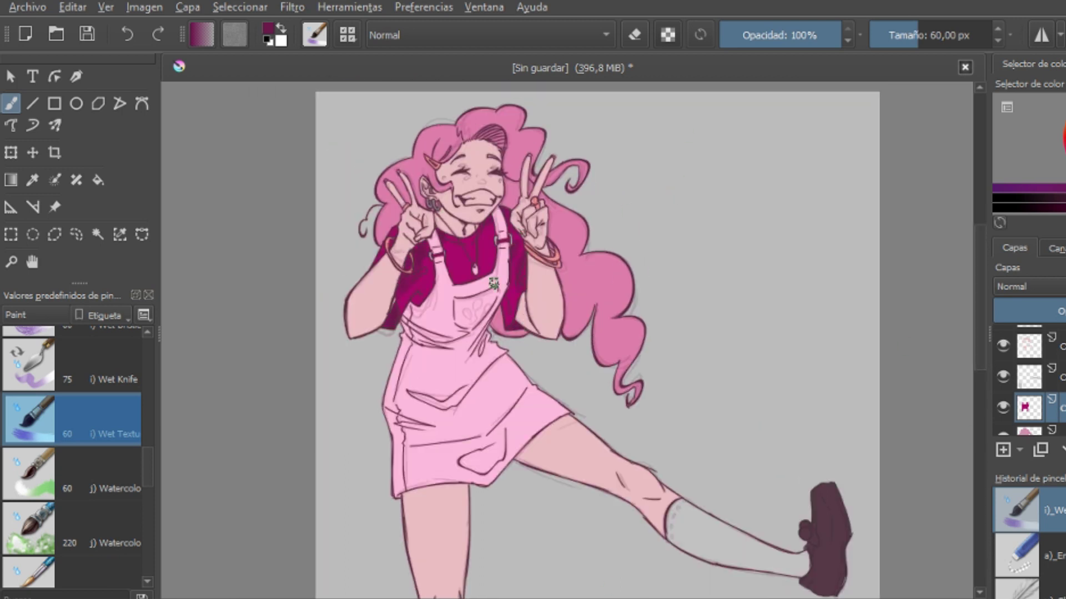
{"action": "left_click", "coordinate": [907, 35]}
{"action": "left_click", "coordinate": [912, 35]}
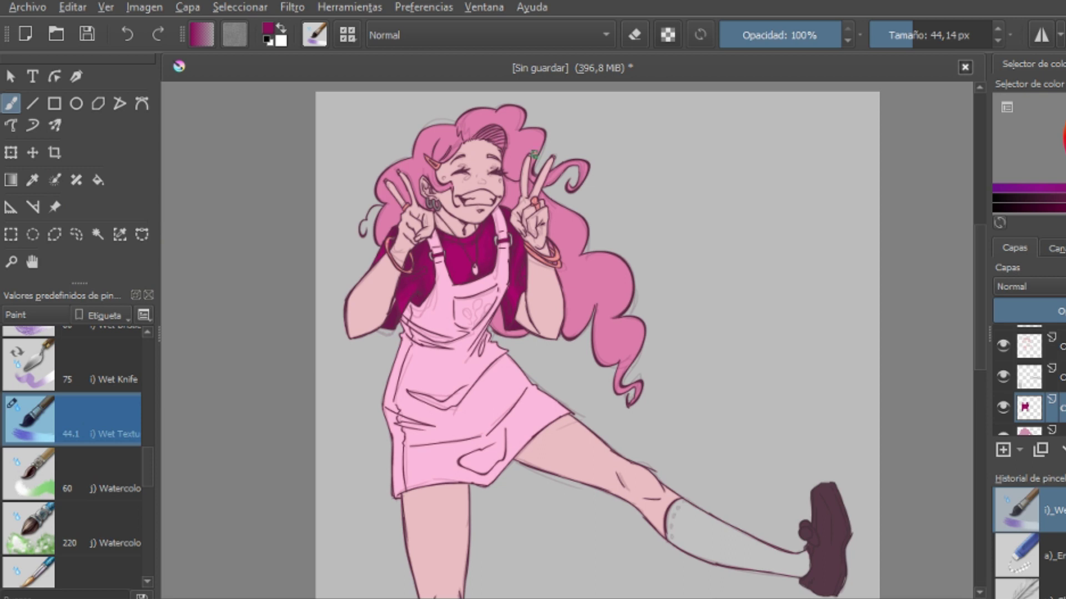
Step: Paint both socks very pale pink on the empty layer above the T-shirt color, using a 243.04 px wet brush
{"action": "key", "text": "Page_Up"}
{"action": "key", "text": "x"}
{"action": "key", "text": "x"}
{"action": "key", "text": "x"}
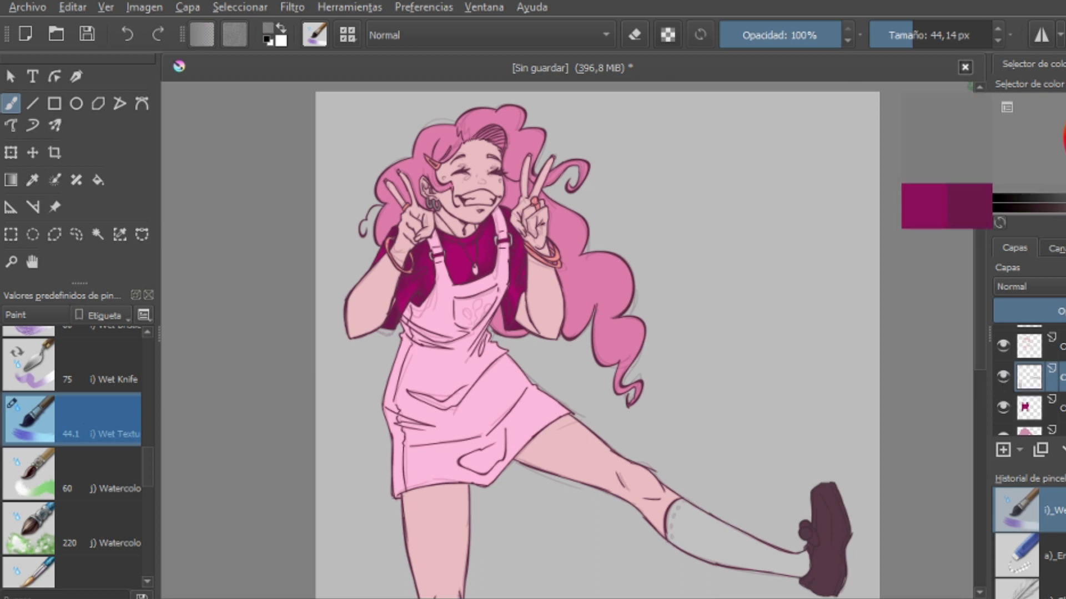
{"action": "key", "text": "bracketleft"}
{"action": "key", "text": "bracketleft"}
{"action": "key", "text": "bracketleft"}
{"action": "key", "text": "bracketleft"}
{"action": "scroll", "coordinate": [598, 333], "scroll_direction": "down", "scroll_amount": 5}
{"action": "left_click", "coordinate": [710, 310], "text": "ctrl"}
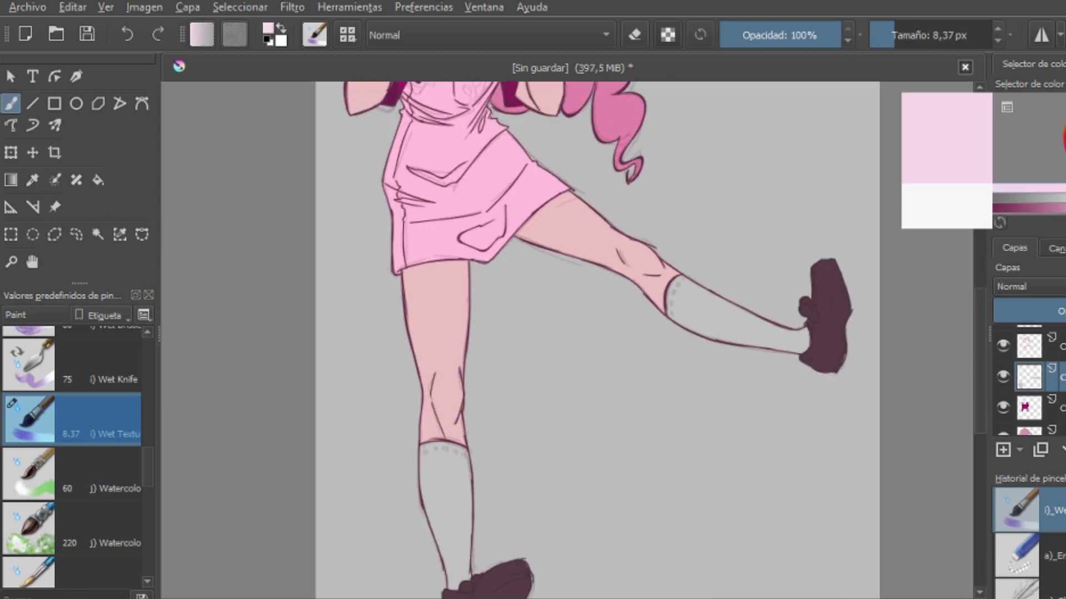
{"action": "left_click_drag", "start_coordinate": [694, 305], "coordinate": [821, 305], "text": "shift"}
{"action": "left_click_drag", "start_coordinate": [451, 487], "coordinate": [554, 487]}
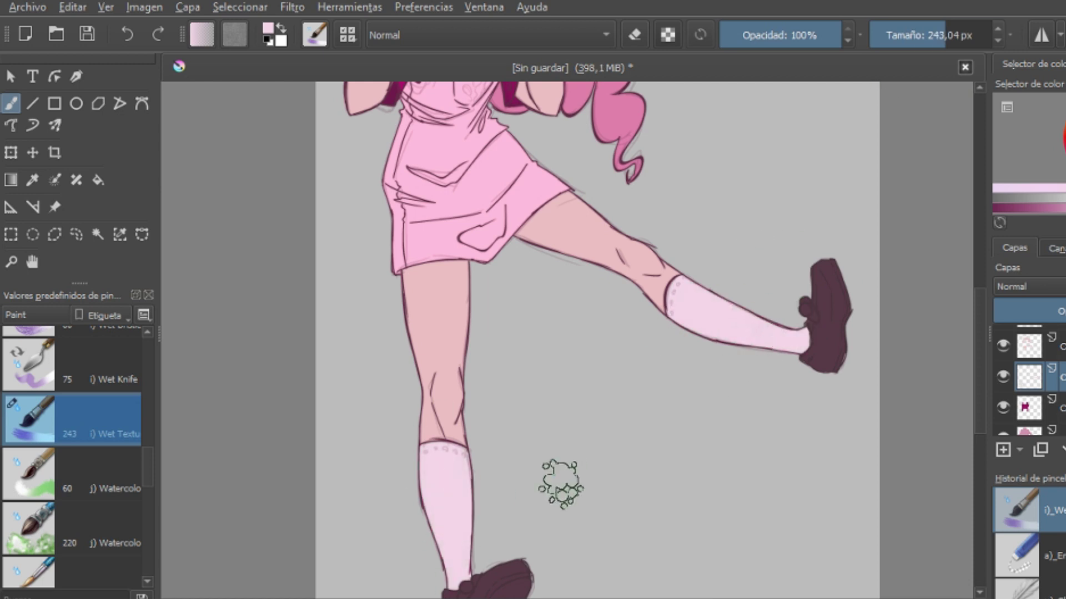
Step: Shade the edges and ankles of both socks in darker pinkish mauve, reducing the brush to 74.65 and 59.77 px
{"action": "scroll", "coordinate": [966, 333], "scroll_direction": "up", "scroll_amount": 1}
{"action": "left_click_drag", "start_coordinate": [967, 335], "coordinate": [555, 361], "text": "shift"}
{"action": "scroll", "coordinate": [417, 399], "scroll_direction": "down", "scroll_amount": 3}
{"action": "left_click_drag", "start_coordinate": [465, 422], "coordinate": [467, 519]}
{"action": "left_click_drag", "start_coordinate": [769, 266], "coordinate": [697, 221]}
{"action": "left_click_drag", "start_coordinate": [804, 288], "coordinate": [689, 230]}
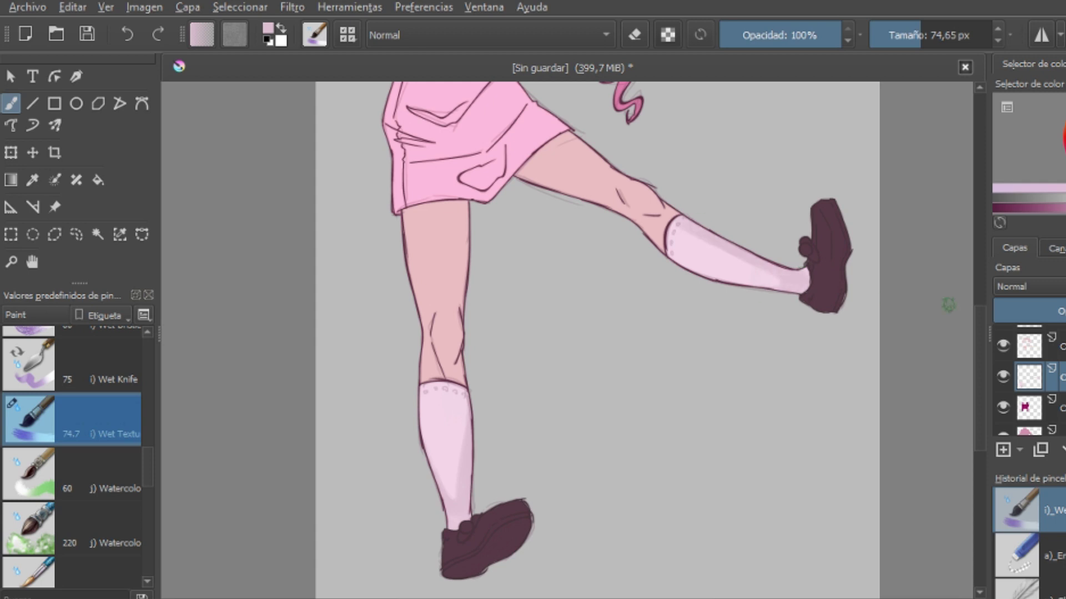
{"action": "scroll", "coordinate": [944, 302], "scroll_direction": "down", "scroll_amount": 1}
{"action": "scroll", "coordinate": [947, 312], "scroll_direction": "up", "scroll_amount": 4}
{"action": "scroll", "coordinate": [666, 350], "scroll_direction": "down", "scroll_amount": 3}
{"action": "mouse_move", "coordinate": [472, 487]}
{"action": "left_mouse_down", "text": "shift"}
{"action": "mouse_move", "coordinate": [469, 457]}
{"action": "mouse_move", "coordinate": [463, 507]}
{"action": "left_mouse_up", "text": "shift"}
{"action": "left_click", "coordinate": [127, 34]}
{"action": "scroll", "coordinate": [777, 209], "scroll_direction": "up", "scroll_amount": 3}
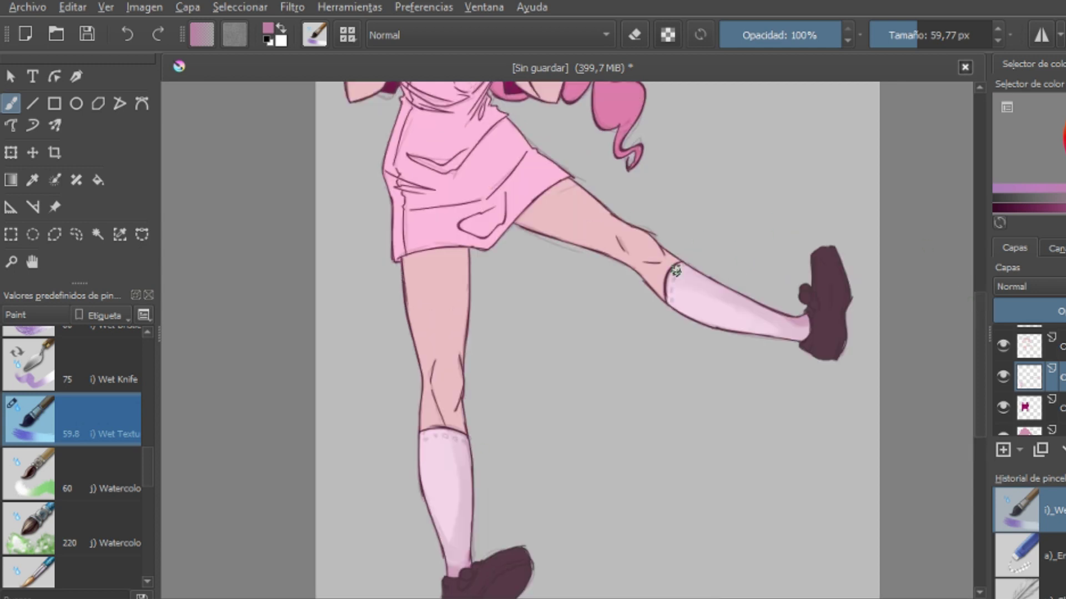
Step: Shade the skin of both legs around the thighs and knees in dusty pink with the 59.77 px wet brush
{"action": "scroll", "coordinate": [472, 460], "scroll_direction": "up", "scroll_amount": 3}
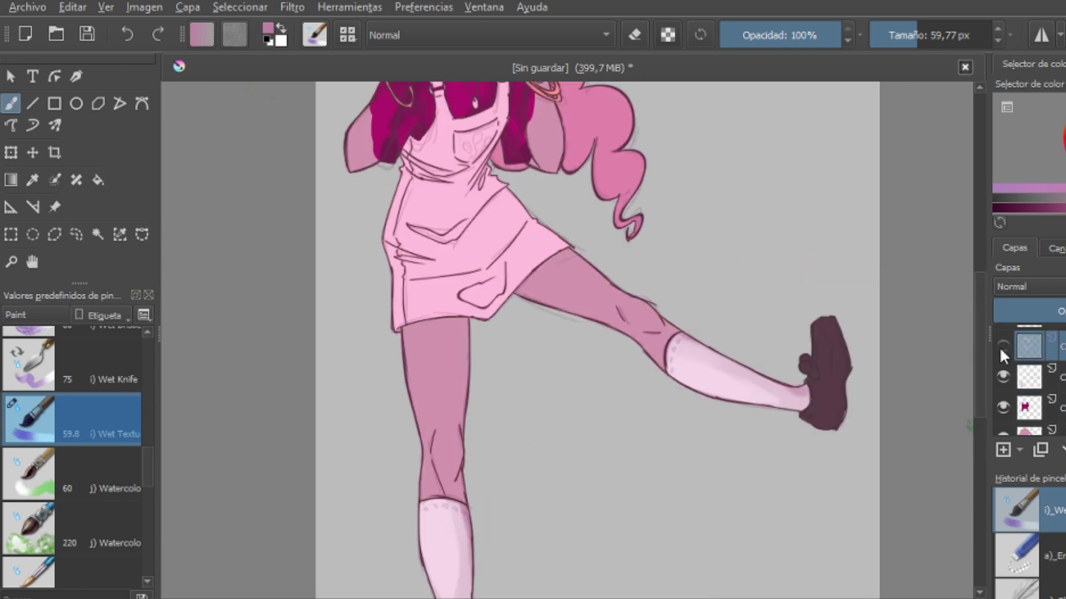
{"action": "mouse_move", "coordinate": [480, 336]}
{"action": "left_mouse_down"}
{"action": "mouse_move", "coordinate": [413, 328]}
{"action": "mouse_move", "coordinate": [419, 450]}
{"action": "mouse_move", "coordinate": [460, 433]}
{"action": "mouse_move", "coordinate": [433, 396]}
{"action": "left_mouse_up"}
{"action": "mouse_move", "coordinate": [567, 250]}
{"action": "left_mouse_down"}
{"action": "mouse_move", "coordinate": [638, 297]}
{"action": "mouse_move", "coordinate": [663, 331]}
{"action": "left_mouse_up"}
{"action": "left_click_drag", "start_coordinate": [532, 303], "coordinate": [642, 337]}
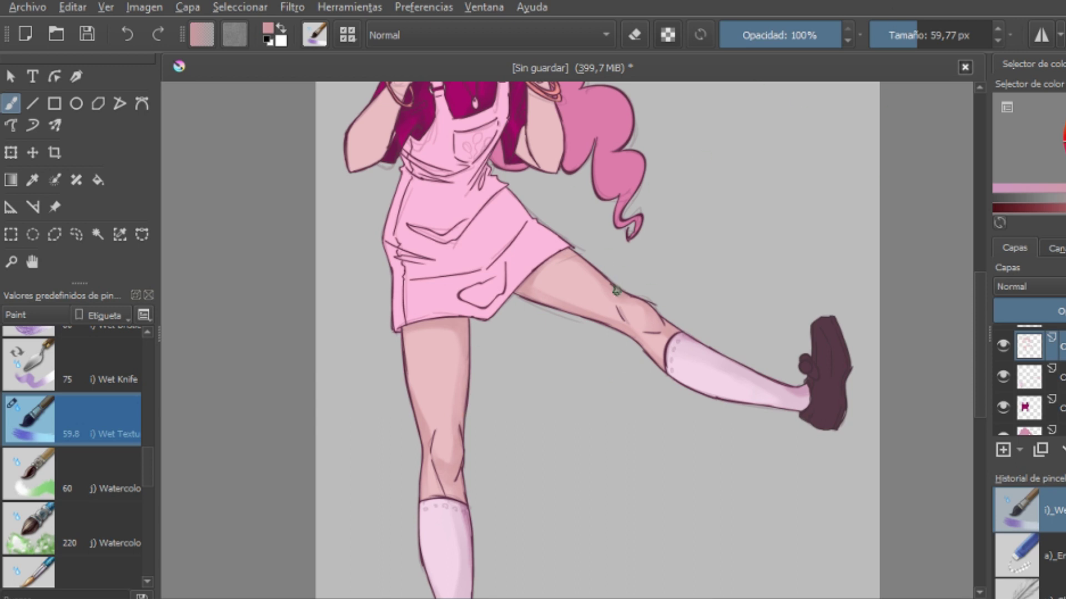
{"action": "scroll", "coordinate": [466, 338], "scroll_direction": "down", "scroll_amount": 2}
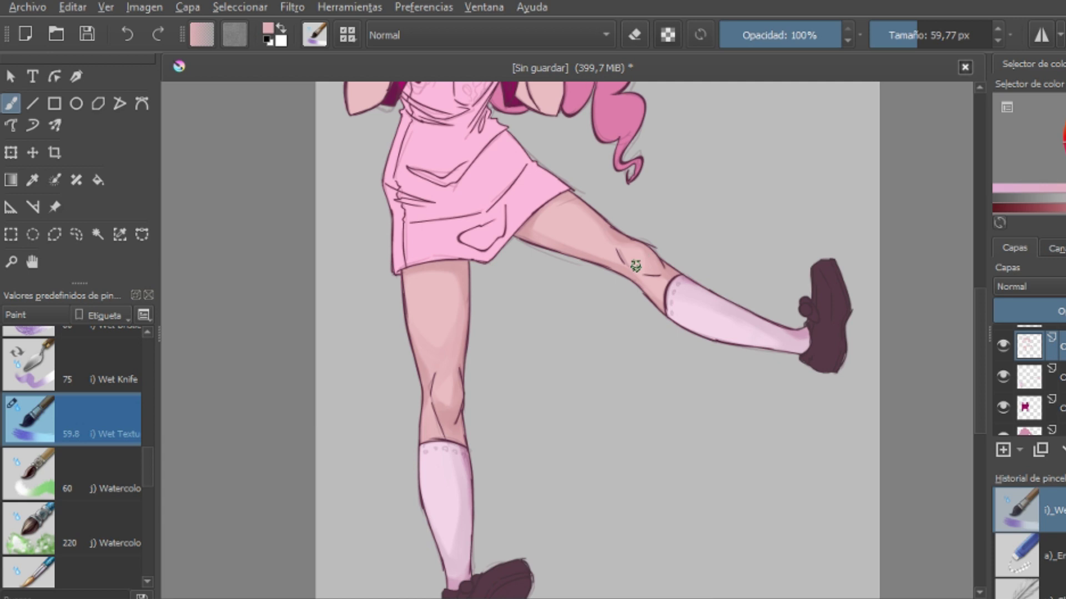
{"action": "scroll", "coordinate": [579, 198], "scroll_direction": "up", "scroll_amount": 3}
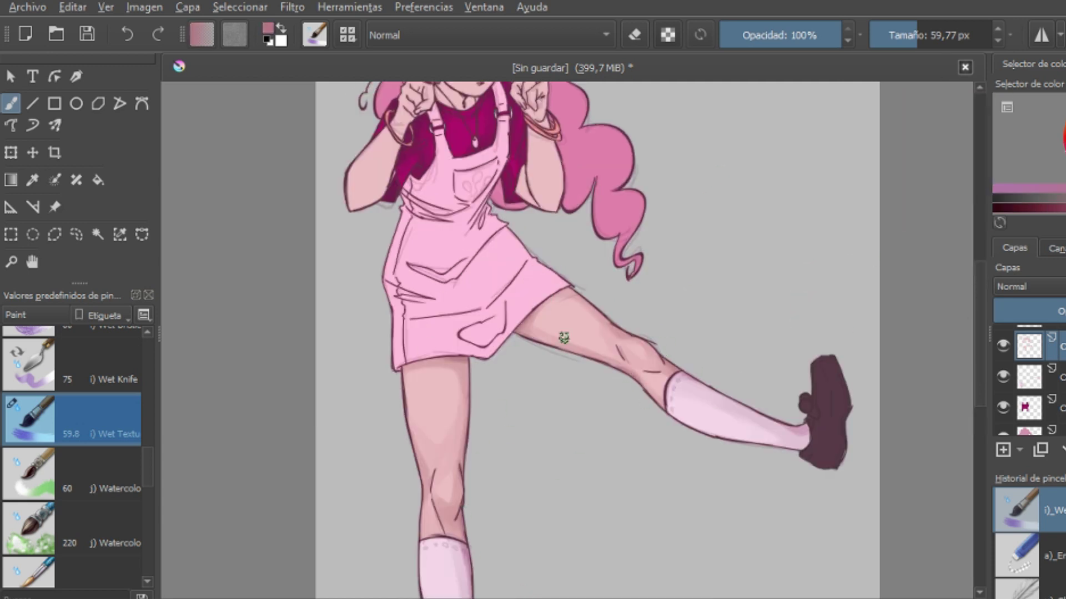
Step: Shade the skin of the arms, hands, neck and face in dusty pink, using brush sizes of 27.21 and 33.80 px
{"action": "scroll", "coordinate": [737, 195], "scroll_direction": "up", "scroll_amount": 4}
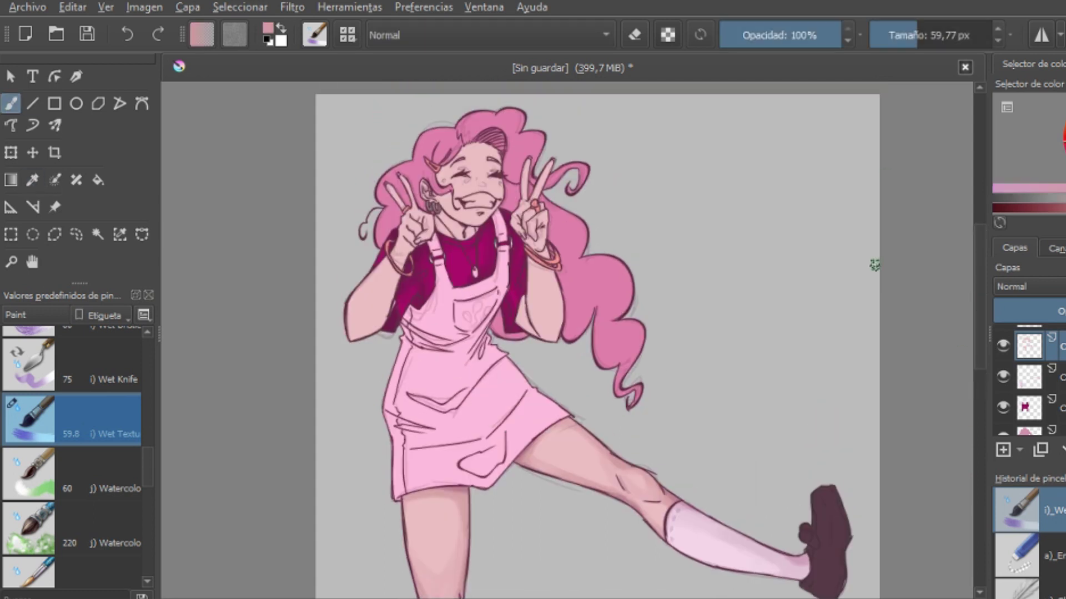
{"action": "key", "text": "bracketleft"}
{"action": "key", "text": "bracketleft"}
{"action": "key", "text": "bracketleft"}
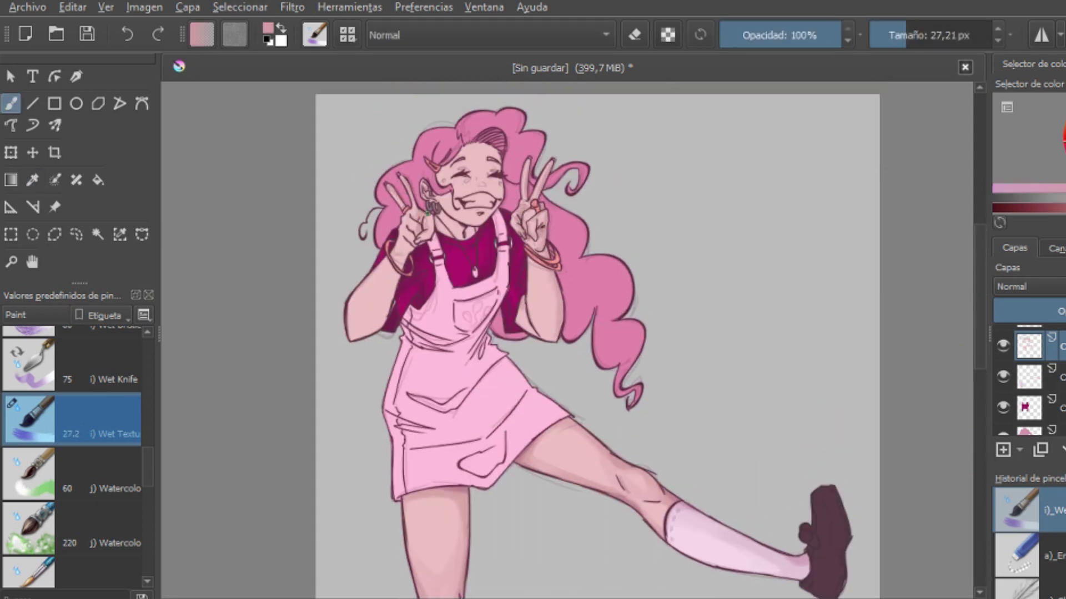
{"action": "key", "text": "bracketright"}
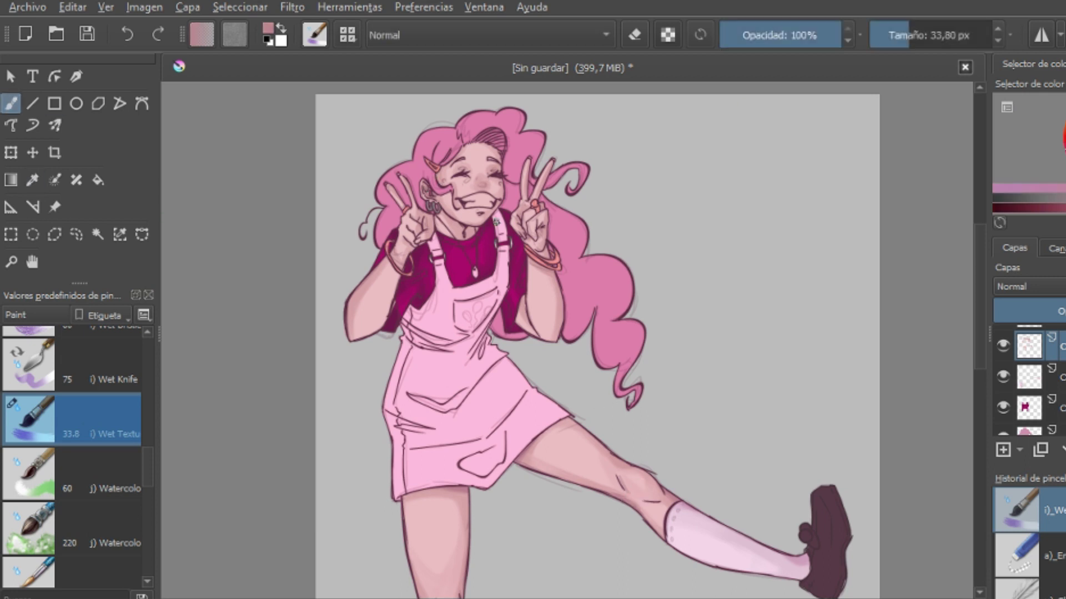
Step: Shrink the wet brush to 9.34 px and lighten its color to a near-white pink
{"action": "left_click_drag", "start_coordinate": [458, 128], "coordinate": [438, 127]}
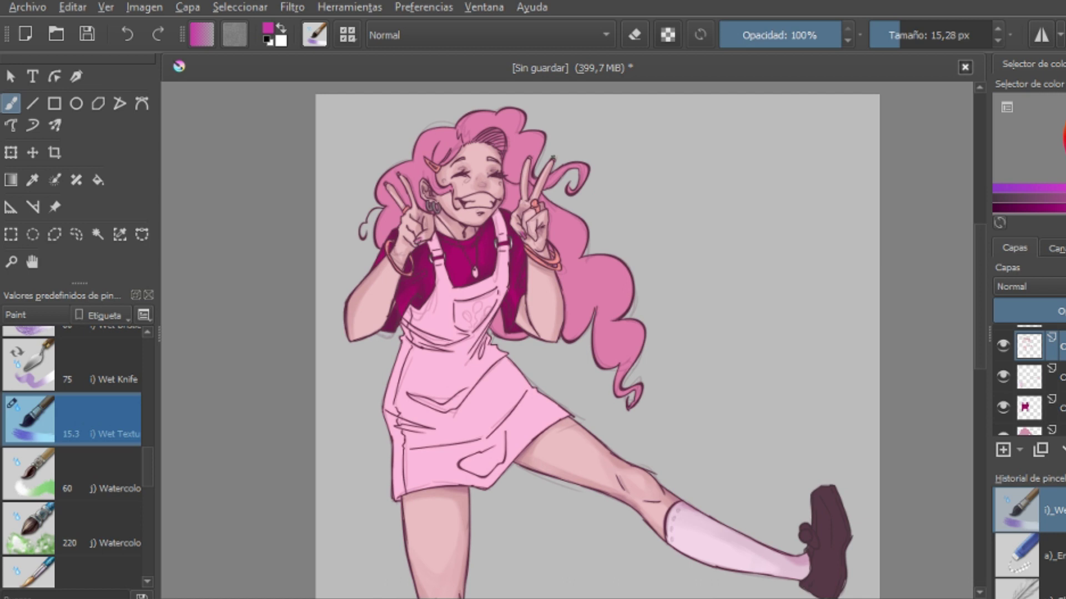
{"action": "key", "text": "l"}
{"action": "key", "text": "l"}
{"action": "key", "text": "l"}
{"action": "key", "text": "bracketleft"}
{"action": "key", "text": "bracketleft"}
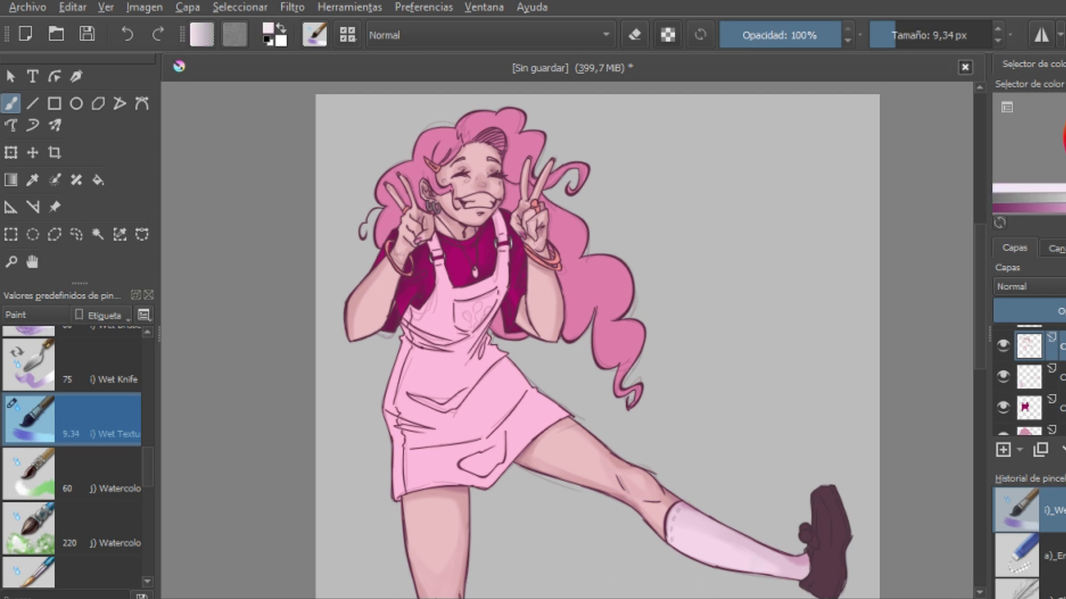
Step: Try painting a coral-red blush across the cheeks and nose with a 56.39 px brush
{"action": "key", "text": "k"}
{"action": "key", "text": "k"}
{"action": "key", "text": "k"}
{"action": "key", "text": "bracketright"}
{"action": "key", "text": "bracketright"}
{"action": "key", "text": "bracketright"}
{"action": "key", "text": "bracketright"}
{"action": "left_click_drag", "start_coordinate": [461, 183], "coordinate": [493, 181]}
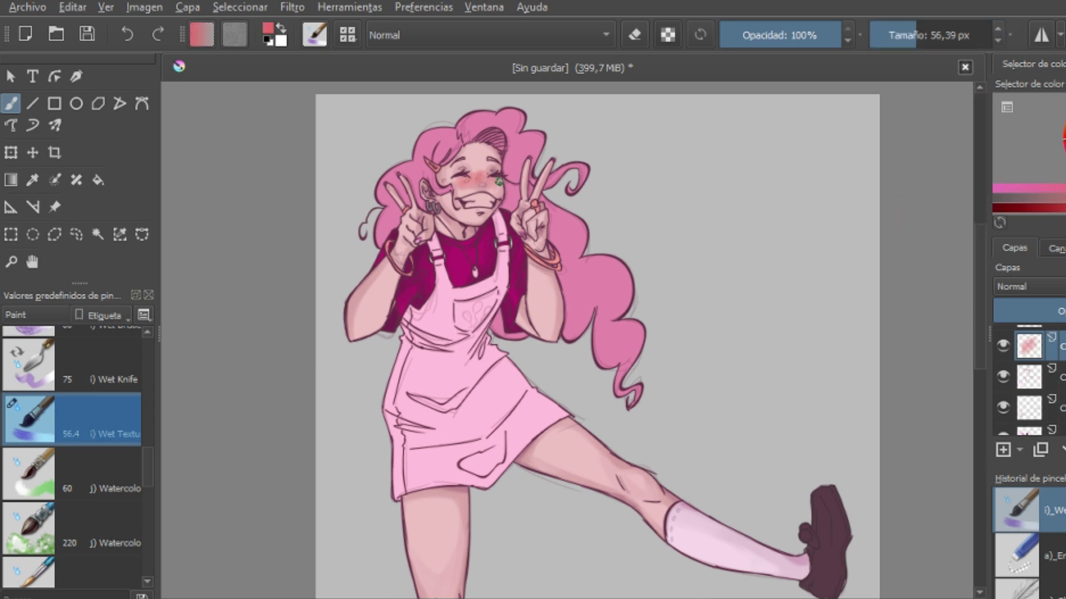
{"action": "key", "text": "ctrl+z"}
{"action": "key", "text": "ctrl+z"}
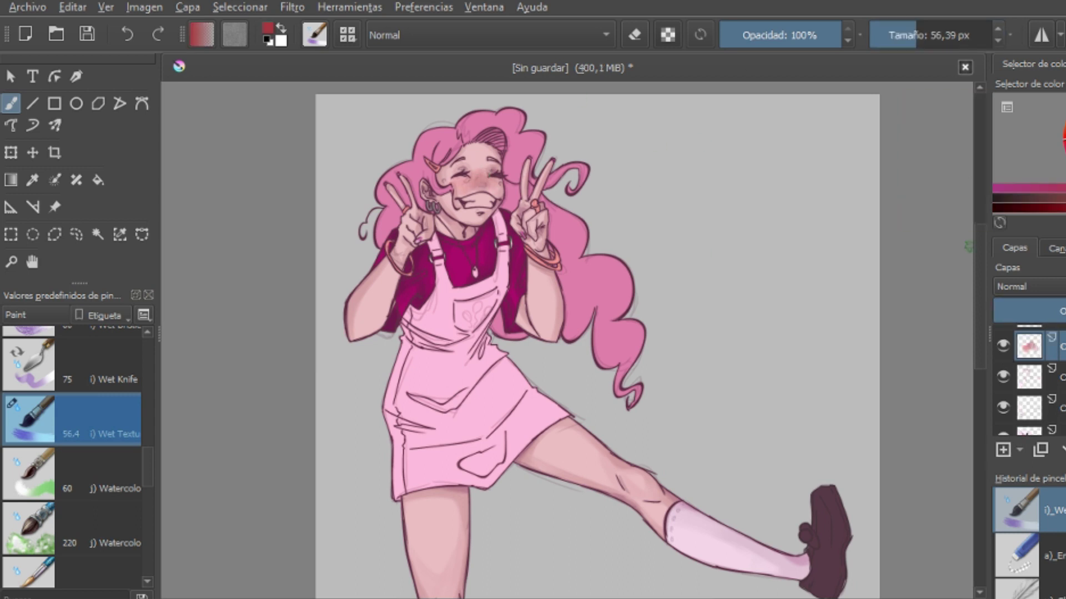
Step: Paint a red blush across the cheeks and nose on its own layer with the brush enlarged to 78.72 px
{"action": "key", "text": "bracketleft"}
{"action": "key", "text": "bracketleft"}
{"action": "key", "text": "bracketright"}
{"action": "key", "text": "bracketright"}
{"action": "key", "text": "bracketright"}
{"action": "left_click_drag", "start_coordinate": [474, 181], "coordinate": [488, 179]}
Step: Add a new layer and dab a near-white highlight on the nose with the brush reduced to 15.28 px
{"action": "key", "text": "Insert"}
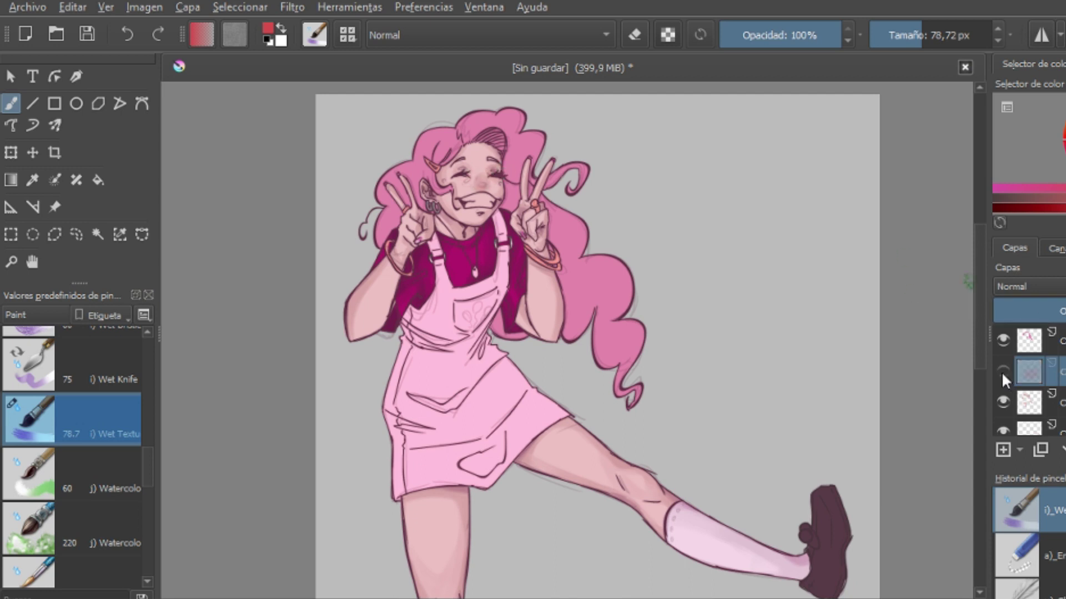
{"action": "key", "text": "l"}
{"action": "key", "text": "l"}
{"action": "key", "text": "l"}
{"action": "key", "text": "bracketleft"}
{"action": "key", "text": "bracketleft"}
{"action": "key", "text": "bracketleft"}
{"action": "key", "text": "bracketleft"}
{"action": "key", "text": "bracketleft"}
{"action": "key", "text": "bracketleft"}
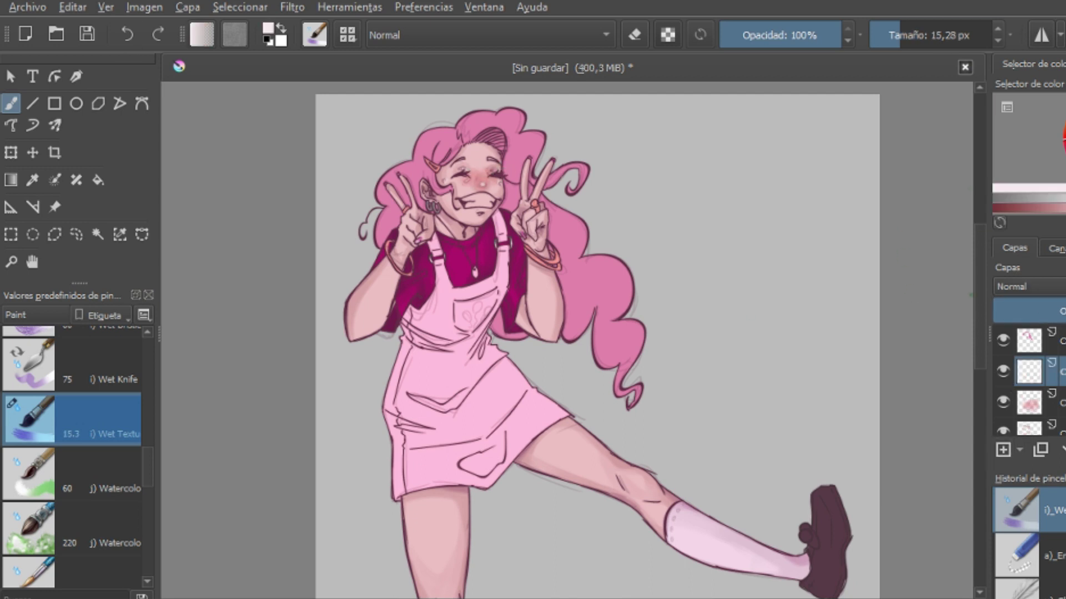
Step: Paint the teeth white on the lower layer and shade them with a 27.21 px brush
{"action": "key", "text": "Page_Down"}
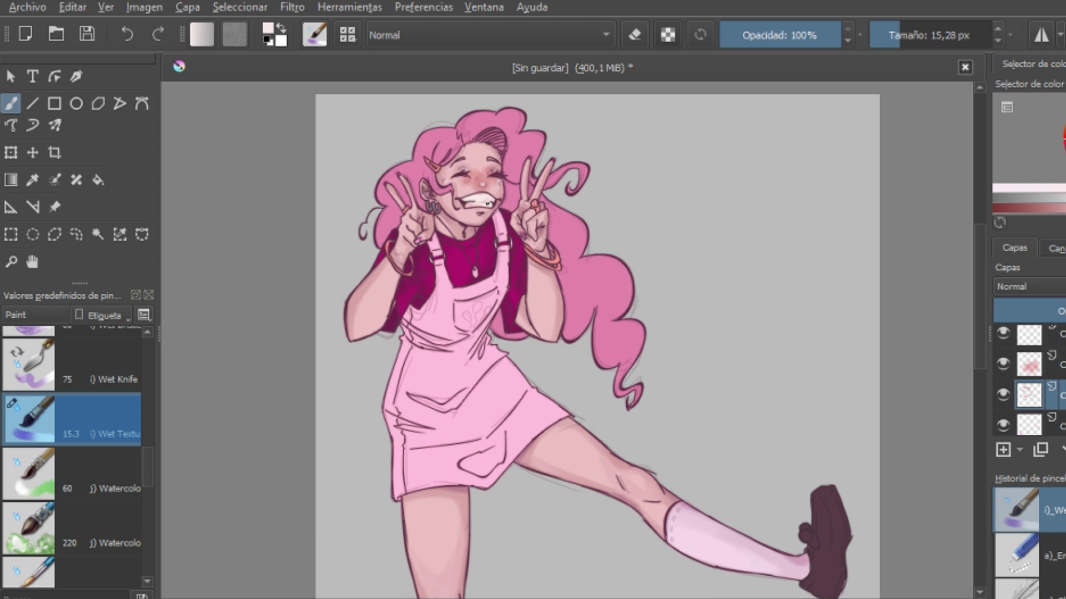
{"action": "key", "text": "bracketright"}
{"action": "key", "text": "bracketright"}
{"action": "left_click", "coordinate": [476, 201], "text": "ctrl"}
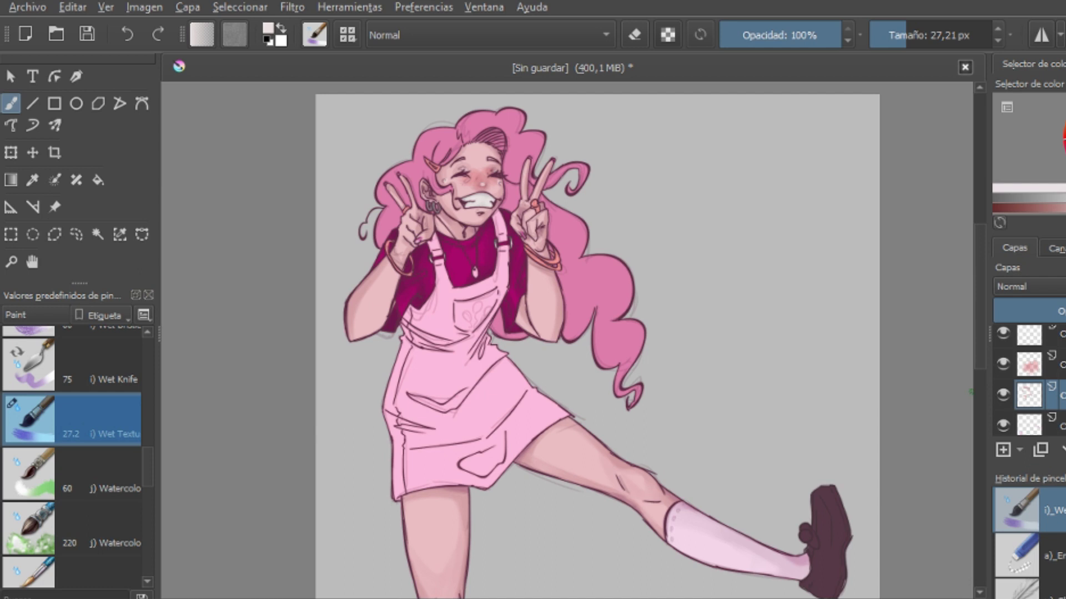
Step: Shade the hair around the face and hand in darker pink, using brush sizes of 74.65 and 44.14 px
{"action": "key", "text": "minus"}
{"action": "scroll", "coordinate": [1000, 350], "scroll_direction": "down", "scroll_amount": 1}
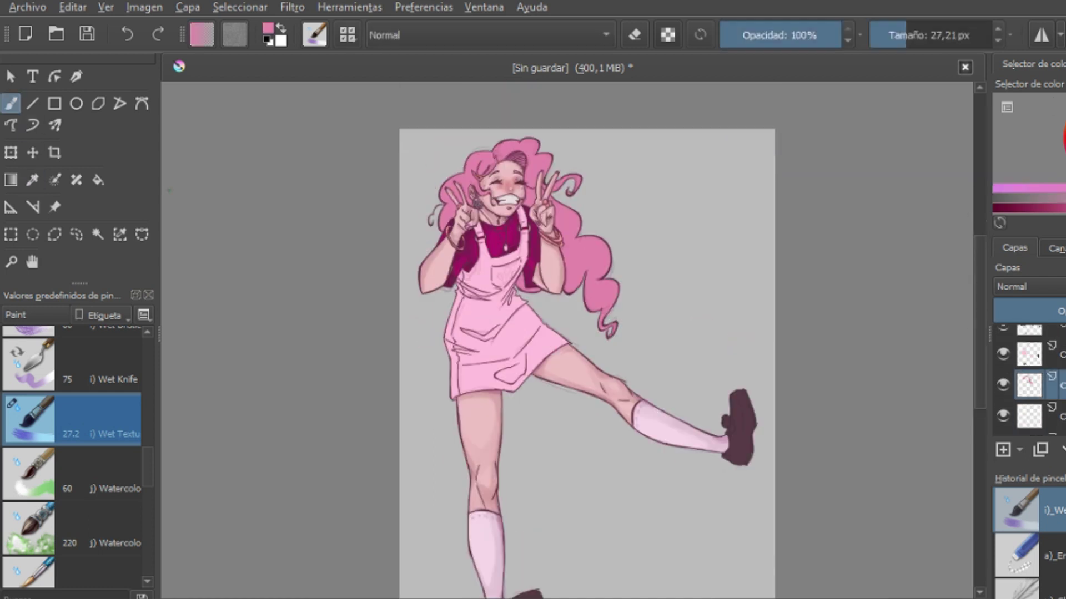
{"action": "key", "text": "bracketright"}
{"action": "key", "text": "bracketright"}
{"action": "key", "text": "bracketright"}
{"action": "key", "text": "bracketright"}
{"action": "key", "text": "plus"}
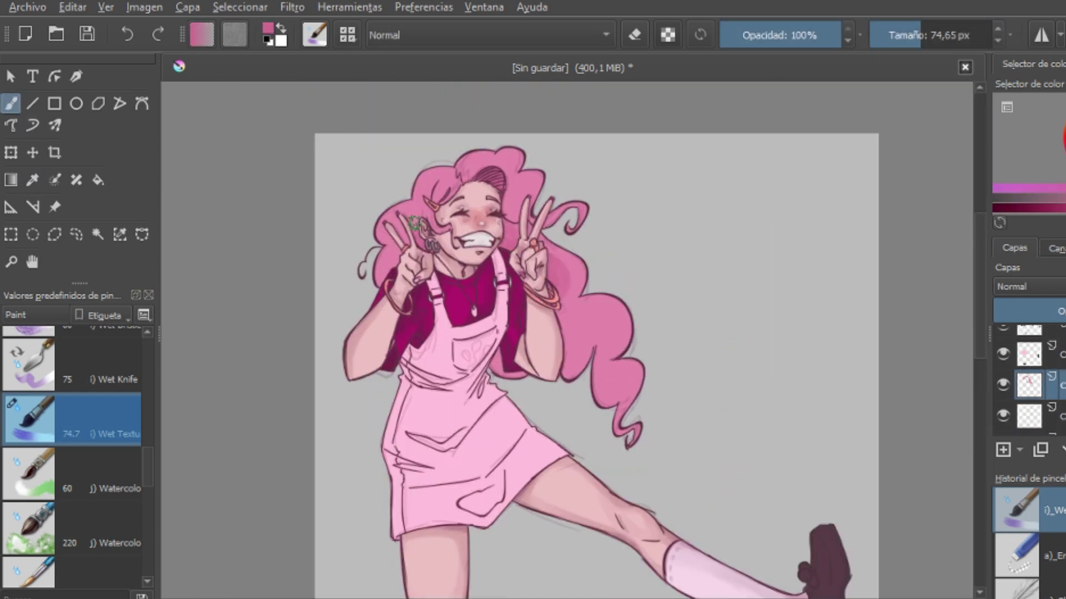
{"action": "key", "text": "bracketleft"}
{"action": "key", "text": "bracketleft"}
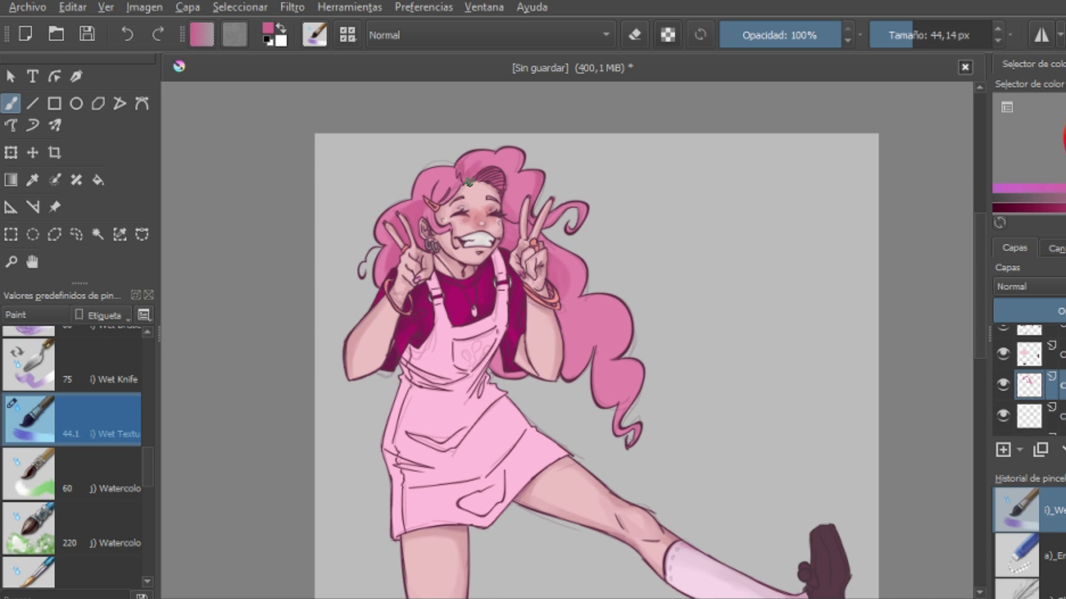
Step: Shade the long curls in deep pink with a brush up to 106.29 px and add lighter pink hair highlights at 11.48 px
{"action": "key", "text": "bracketright"}
{"action": "mouse_move", "coordinate": [561, 347]}
{"action": "left_mouse_down"}
{"action": "mouse_move", "coordinate": [602, 311]}
{"action": "mouse_move", "coordinate": [630, 382]}
{"action": "mouse_move", "coordinate": [600, 328]}
{"action": "mouse_move", "coordinate": [635, 374]}
{"action": "left_mouse_up"}
{"action": "key", "text": "bracketright"}
{"action": "key", "text": "bracketright"}
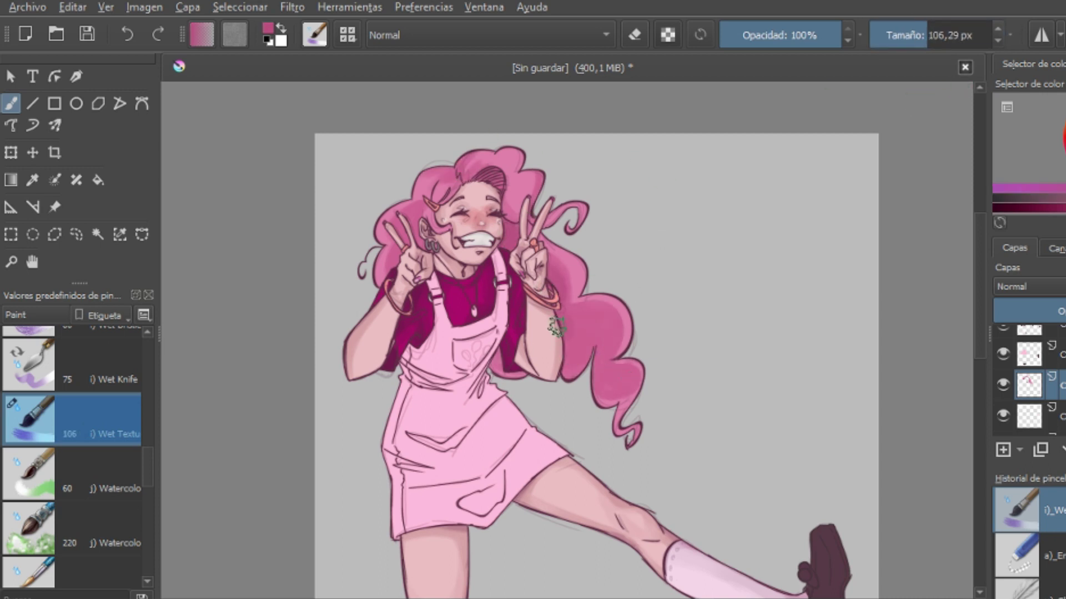
{"action": "left_click_drag", "start_coordinate": [902, 35], "coordinate": [895, 35]}
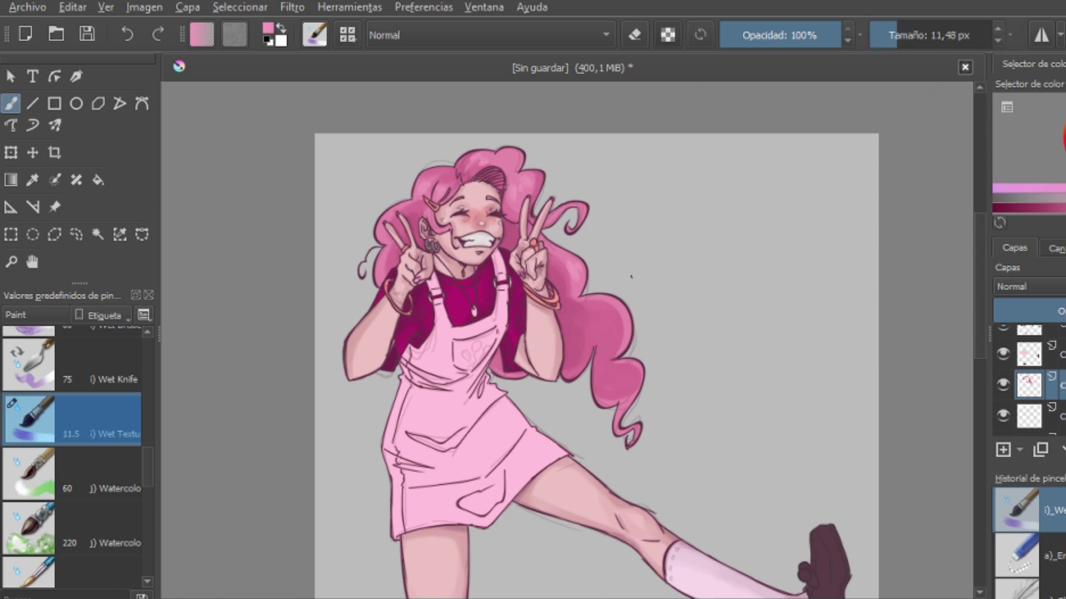
Step: Shade the overall dress along the waist and skirt folds in medium pink, starting with a 70.72 px brush
{"action": "key", "text": "minus"}
{"action": "left_click_drag", "start_coordinate": [896, 35], "coordinate": [919, 35]}
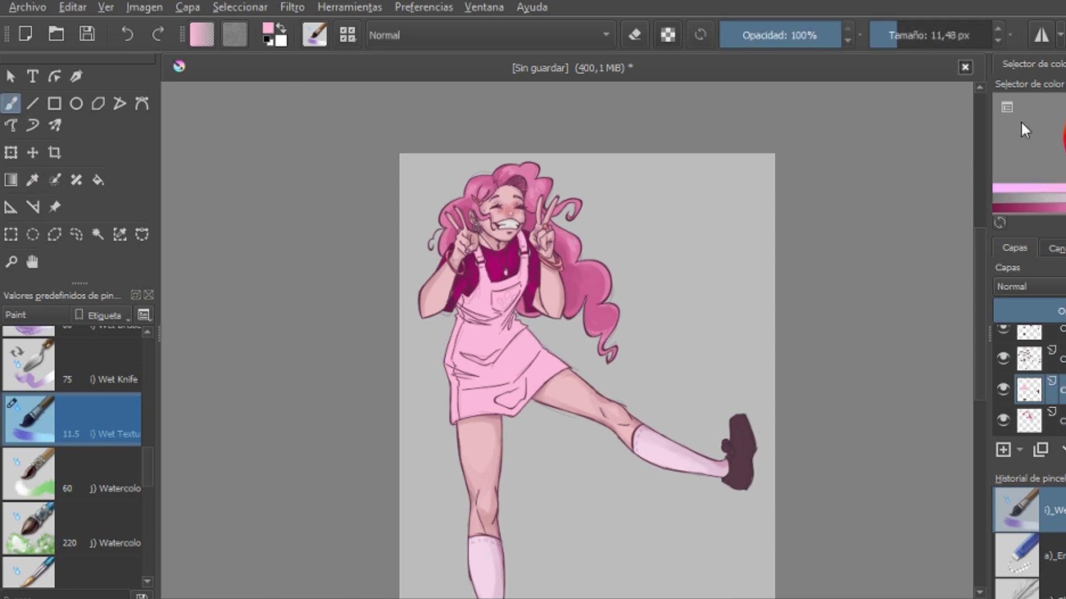
{"action": "key", "text": "plus"}
{"action": "scroll", "coordinate": [636, 390], "scroll_direction": "up", "scroll_amount": 2}
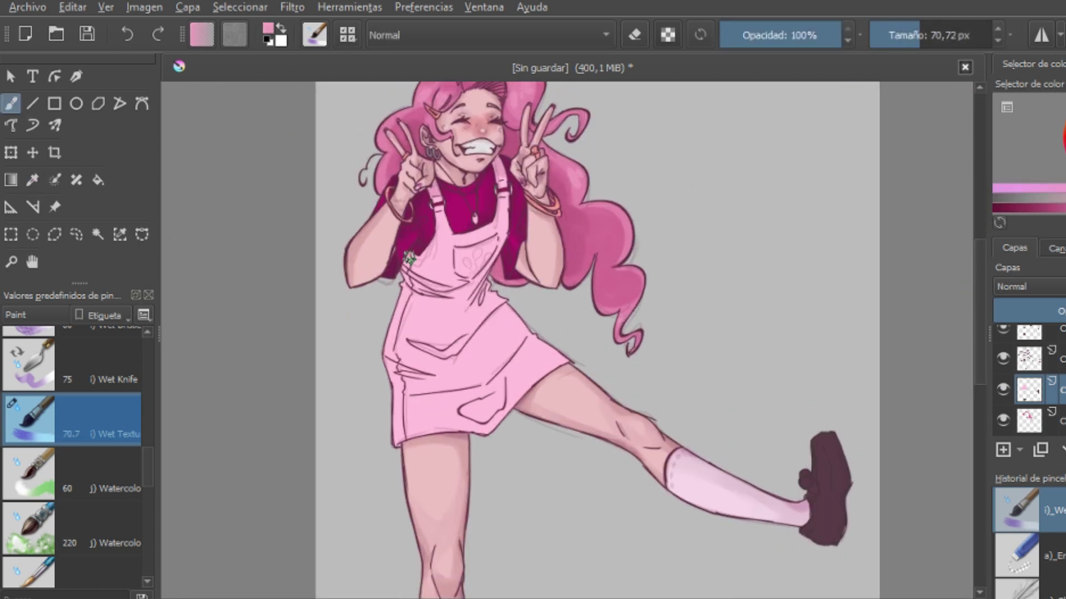
{"action": "key", "text": "["}
{"action": "key", "text": "["}
{"action": "left_click_drag", "start_coordinate": [446, 280], "coordinate": [400, 299]}
{"action": "left_click_drag", "start_coordinate": [413, 356], "coordinate": [500, 303]}
{"action": "left_click_drag", "start_coordinate": [410, 394], "coordinate": [522, 338]}
Step: Fill the lower skirt pocket with darker pink and shade the skirt beside it using a 63.29 px brush
{"action": "key", "text": "]"}
{"action": "left_click_drag", "start_coordinate": [466, 416], "coordinate": [499, 383]}
{"action": "left_click_drag", "start_coordinate": [497, 347], "coordinate": [501, 387]}
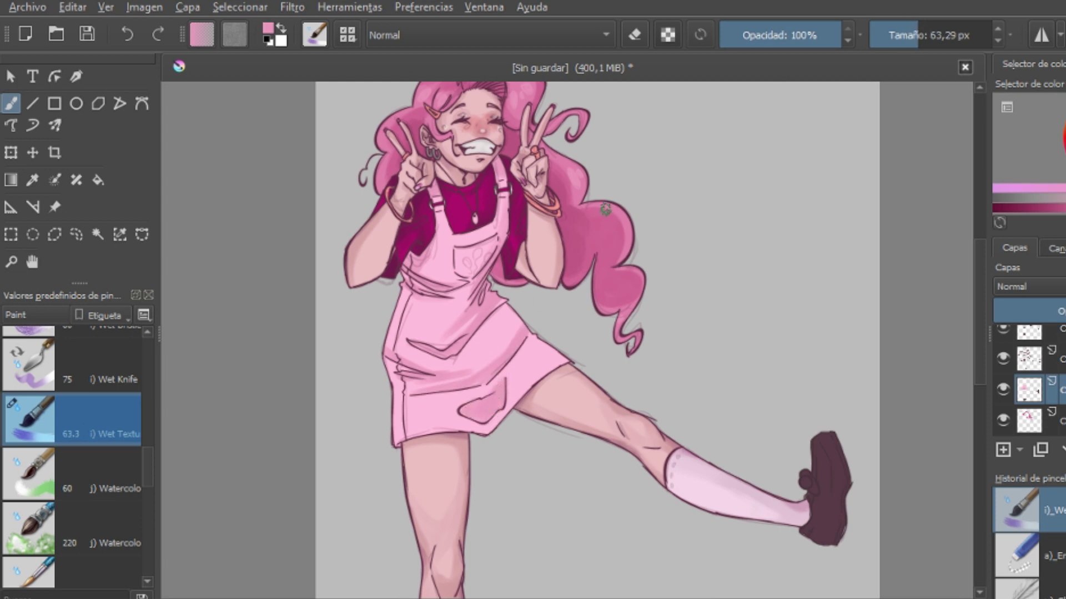
{"action": "mouse_move", "coordinate": [471, 433]}
{"action": "left_mouse_down"}
{"action": "mouse_move", "coordinate": [513, 375]}
{"action": "mouse_move", "coordinate": [456, 413]}
{"action": "left_mouse_up"}
{"action": "key", "text": "ctrl+z"}
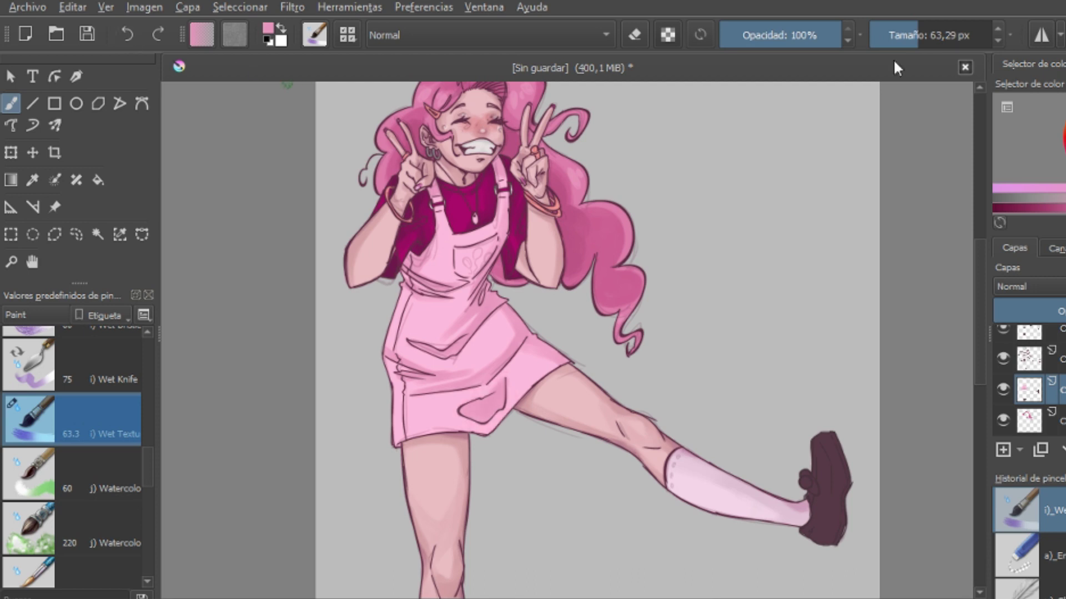
Step: Refine the shading of the bib and skirt with brush sizes of 27.21 and 56.39 px
{"action": "key", "text": "["}
{"action": "key", "text": "["}
{"action": "key", "text": "["}
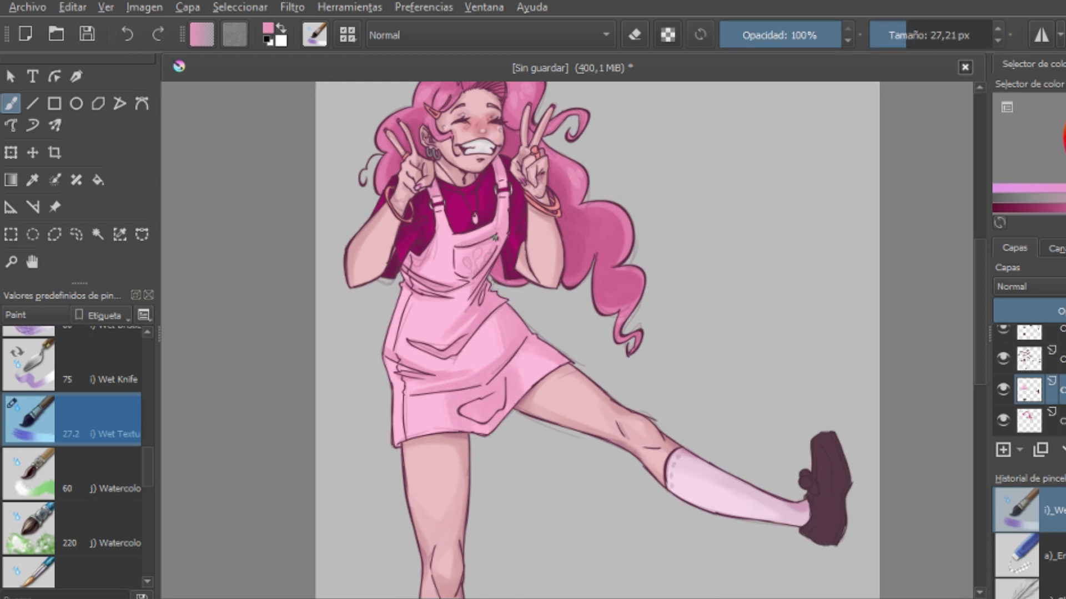
{"action": "key", "text": "]"}
{"action": "key", "text": "]"}
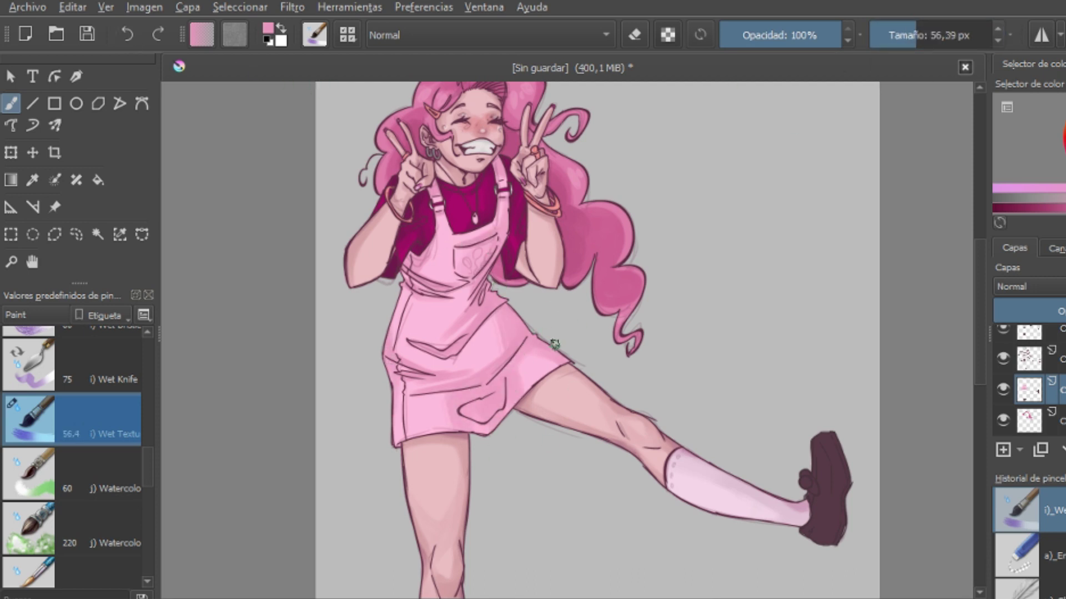
Step: Paint thin darker pink shadows along the dress folds and bib pocket with 11.48 and 18.23 px brushes
{"action": "key", "text": "["}
{"action": "key", "text": "["}
{"action": "key", "text": "["}
{"action": "key", "text": "["}
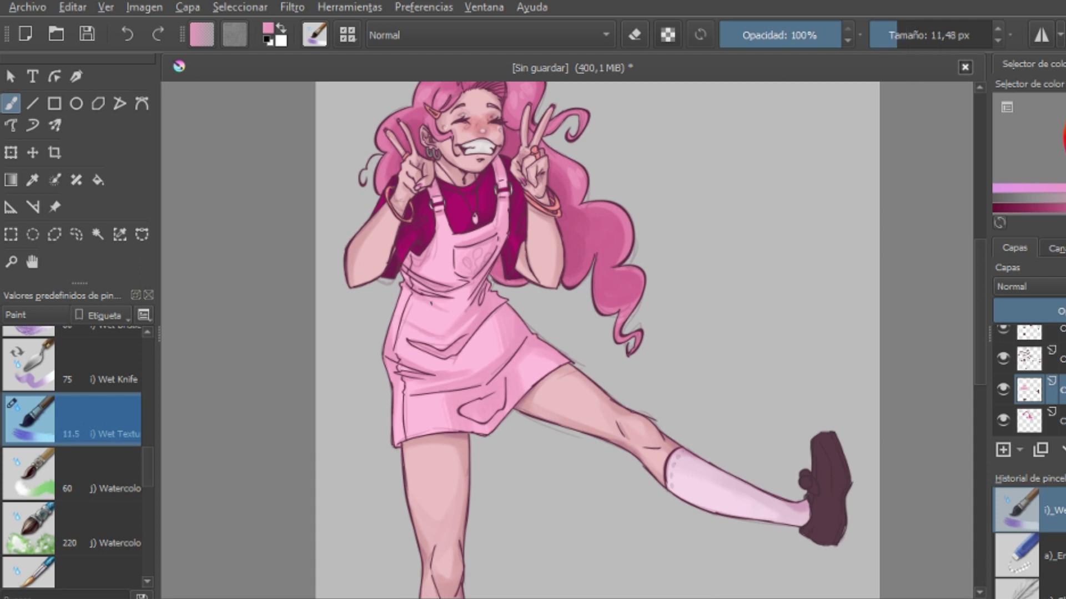
{"action": "key", "text": "]"}
{"action": "key", "text": "]"}
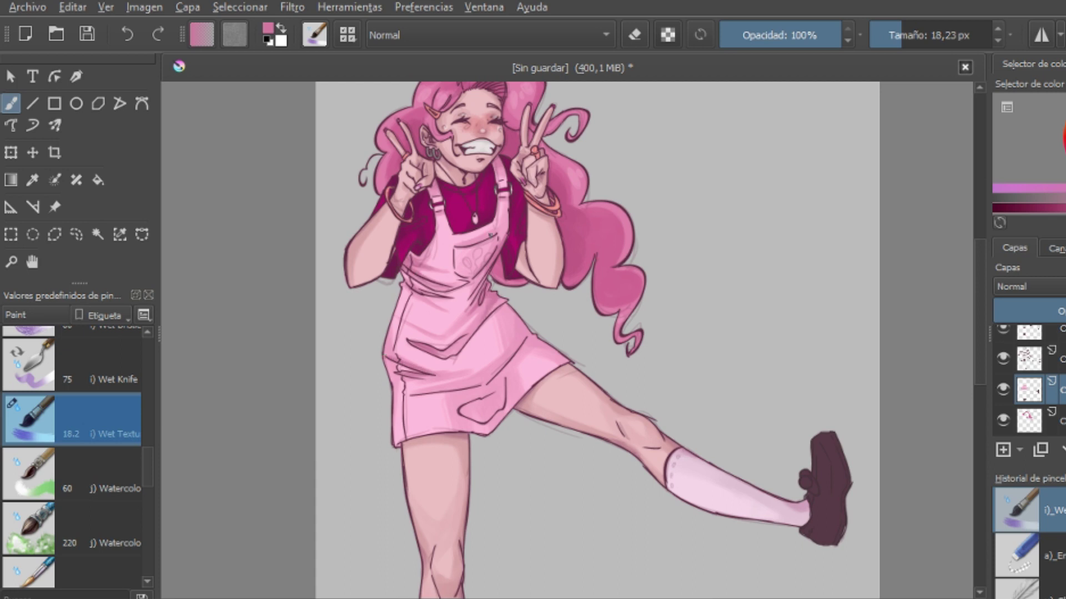
Step: Deepen the pink shadow on the lower skirt pocket with the brush enlarged to 63.29 px
{"action": "scroll", "coordinate": [481, 241], "scroll_direction": "down", "scroll_amount": 2}
{"action": "key", "text": "]"}
{"action": "key", "text": "]"}
{"action": "key", "text": "]"}
{"action": "key", "text": "]"}
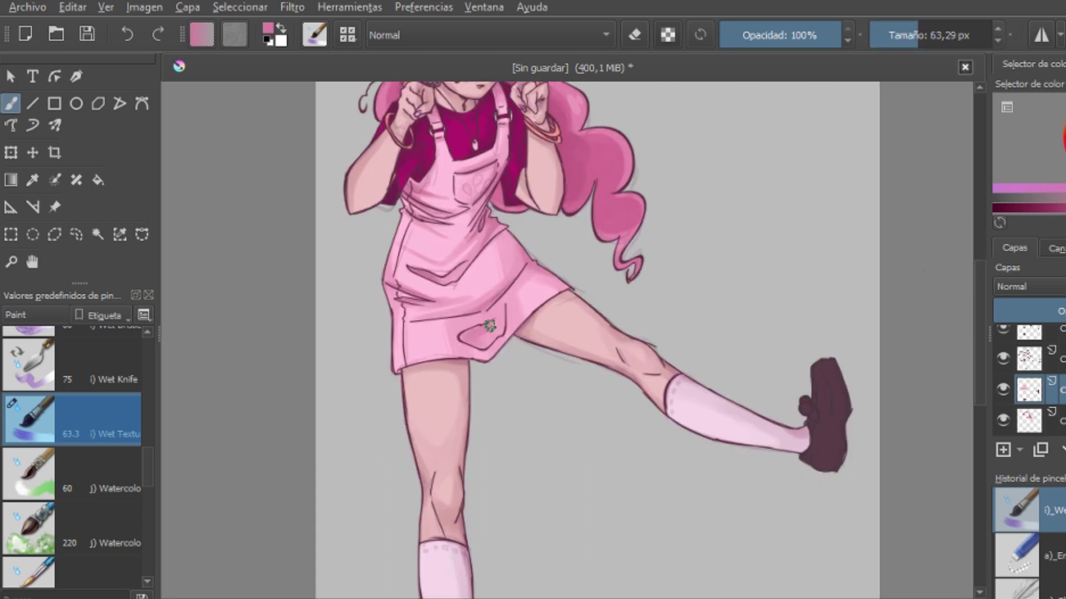
Step: Color the balloon emblem on the bib pocket in pink, yellow and blue
{"action": "scroll", "coordinate": [490, 326], "scroll_direction": "up", "scroll_amount": 2}
{"action": "key", "text": "bracketleft"}
{"action": "left_click", "coordinate": [471, 271], "text": "ctrl"}
{"action": "left_click", "coordinate": [480, 273], "text": "ctrl"}
{"action": "left_click", "coordinate": [463, 278], "text": "ctrl"}
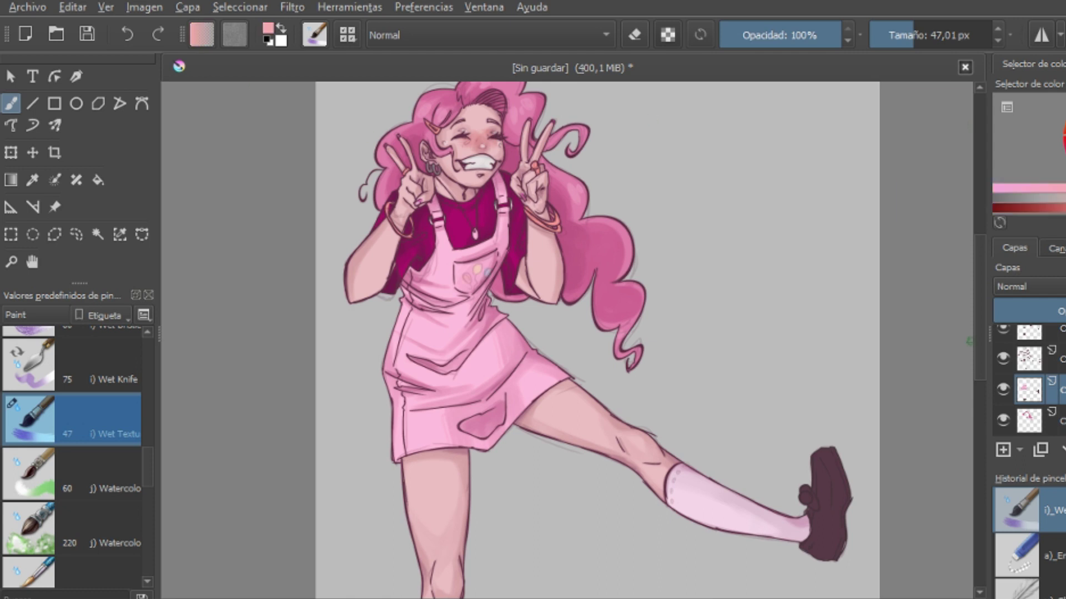
Step: Brighten the earrings with near-white using the brush reduced to 5.18 px
{"action": "scroll", "coordinate": [597, 333], "scroll_direction": "up", "scroll_amount": 1}
{"action": "left_click", "coordinate": [1059, 136]}
{"action": "key", "text": "bracketleft"}
{"action": "key", "text": "bracketleft"}
{"action": "key", "text": "bracketleft"}
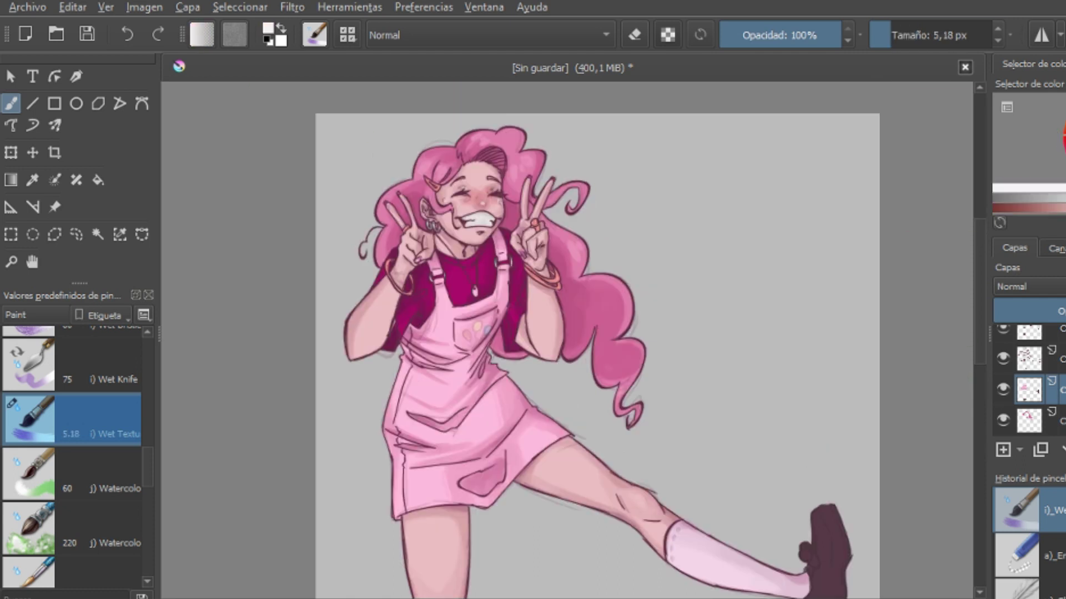
Step: Color the ring red, the hair clip blue-grey and the bracelets yellow, enlarging the brush to 59.77 px
{"action": "left_click", "coordinate": [535, 222], "text": "ctrl"}
{"action": "left_click", "coordinate": [534, 223]}
{"action": "left_click", "coordinate": [1059, 139]}
{"action": "key", "text": "bracketright"}
{"action": "key", "text": "bracketright"}
{"action": "key", "text": "bracketright"}
{"action": "left_click", "coordinate": [1059, 139]}
{"action": "key", "text": "bracketright"}
{"action": "key", "text": "bracketright"}
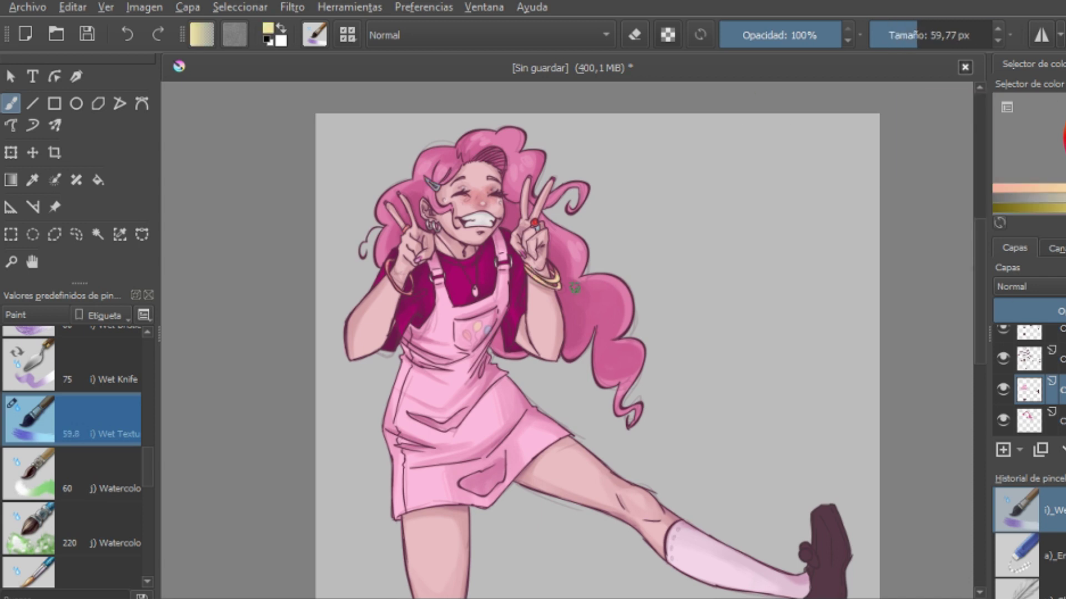
Step: Shade the gold bracelets in olive, and color the necklace pendant blue-violet with near-white highlights using an 11.48 px brush
{"action": "scroll", "coordinate": [597, 339], "scroll_direction": "down", "scroll_amount": 2}
{"action": "scroll", "coordinate": [597, 338], "scroll_direction": "up", "scroll_amount": 2}
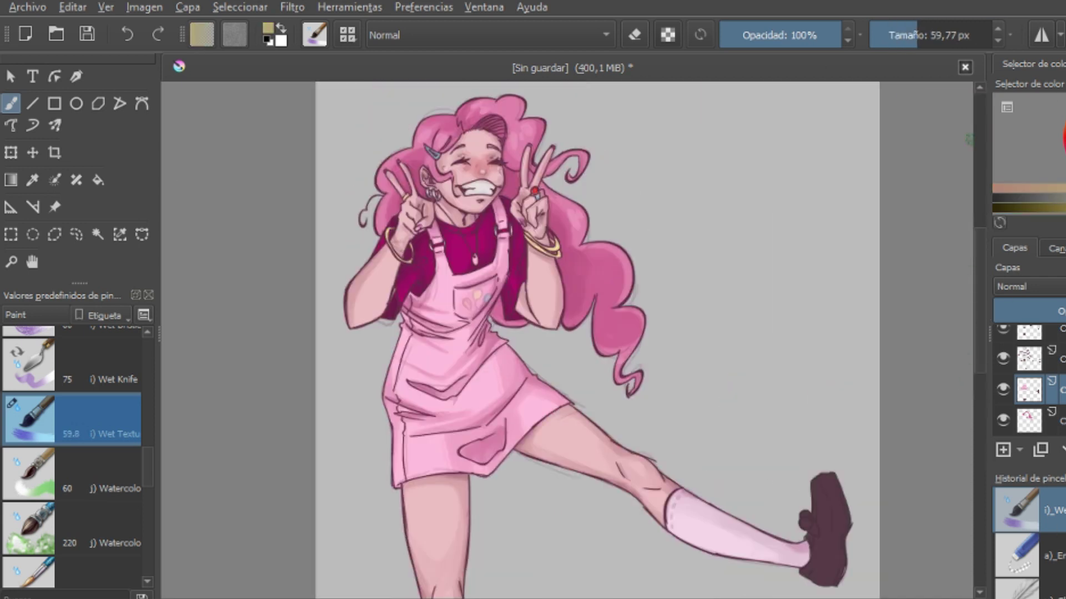
{"action": "left_click", "coordinate": [1059, 139]}
{"action": "key", "text": "bracketleft"}
{"action": "key", "text": "bracketleft"}
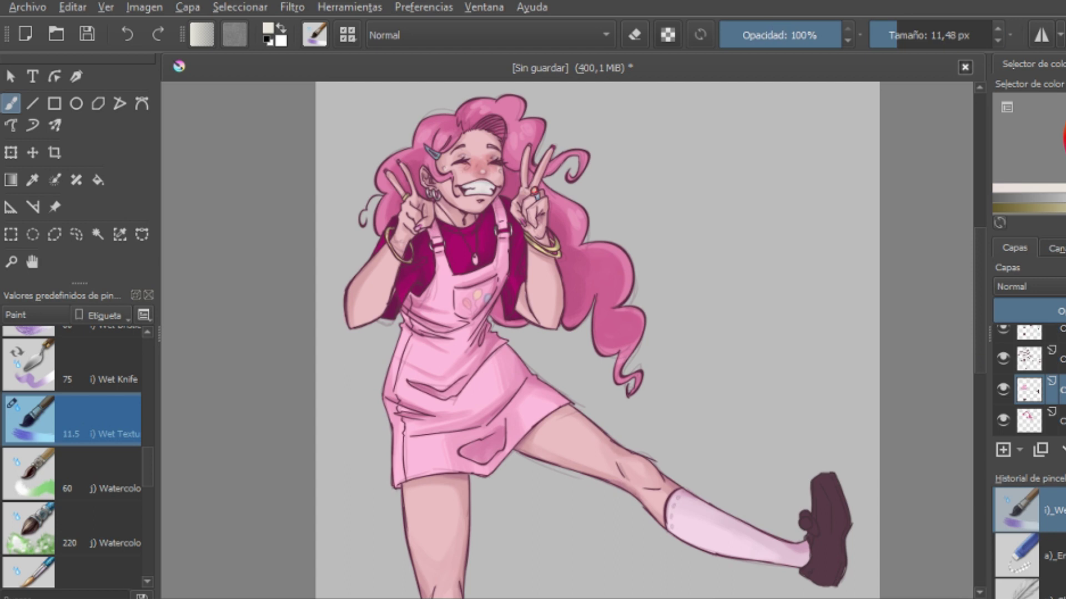
{"action": "left_click", "coordinate": [1059, 138]}
{"action": "left_click_drag", "start_coordinate": [473, 256], "coordinate": [481, 263]}
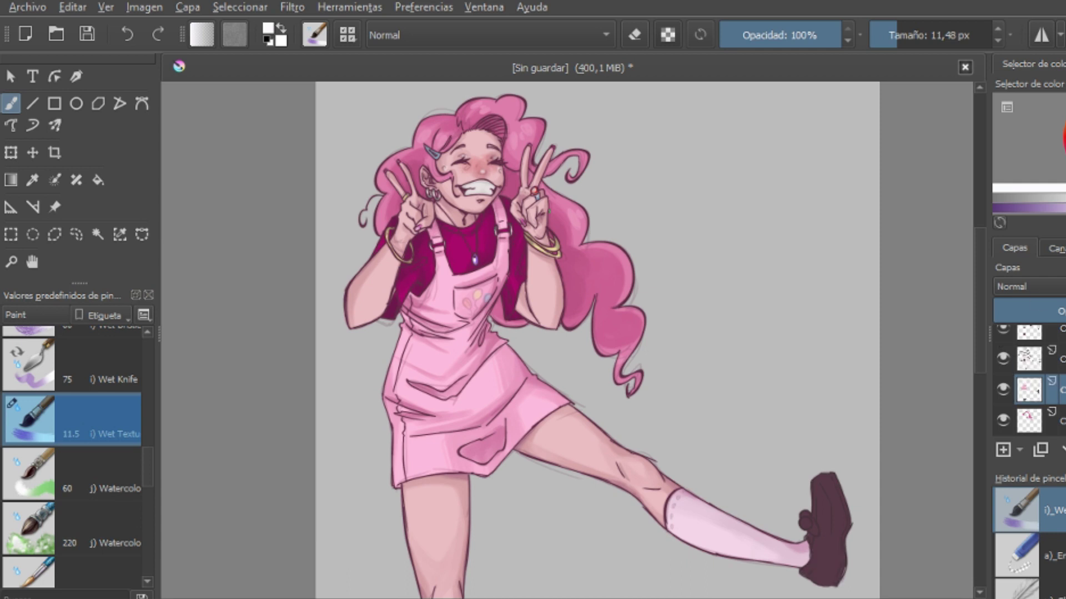
Step: Paint lighter purple areas on both dark shoes with a 29.30 px brush
{"action": "scroll", "coordinate": [978, 404], "scroll_direction": "down", "scroll_amount": 5}
{"action": "key", "text": "bracketright"}
{"action": "key", "text": "bracketright"}
{"action": "key", "text": "bracketright"}
{"action": "key", "text": "bracketright"}
{"action": "key", "text": "bracketright"}
{"action": "left_click_drag", "start_coordinate": [824, 332], "coordinate": [832, 312]}
{"action": "scroll", "coordinate": [636, 222], "scroll_direction": "down", "scroll_amount": 2}
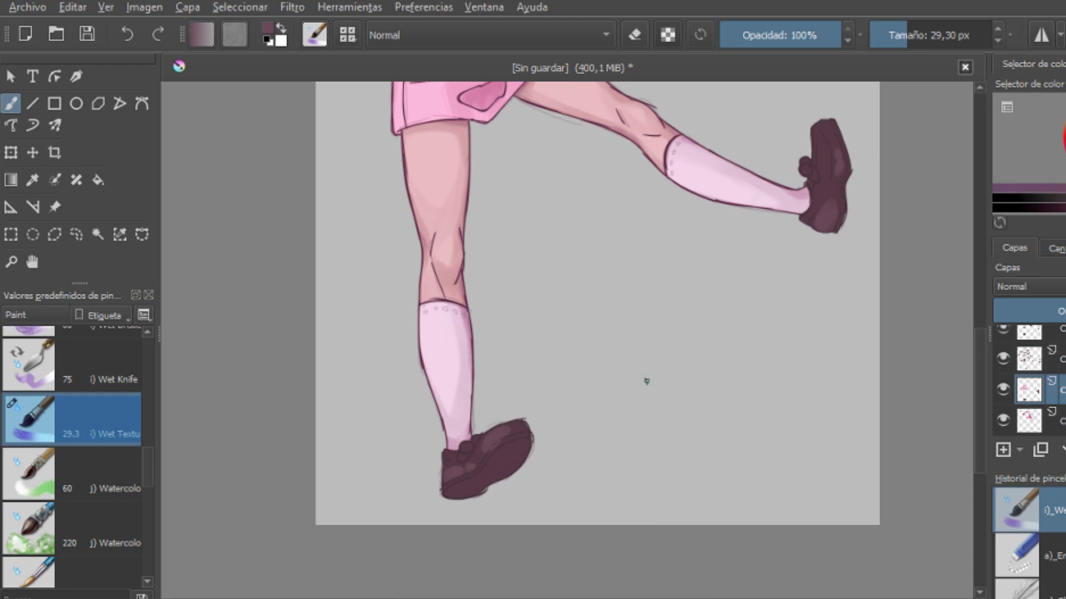
Step: Shade the shoes in dark plum with 25.22 and 53.14 px brushes and paint their round ornaments cream white
{"action": "key", "text": "bracketleft"}
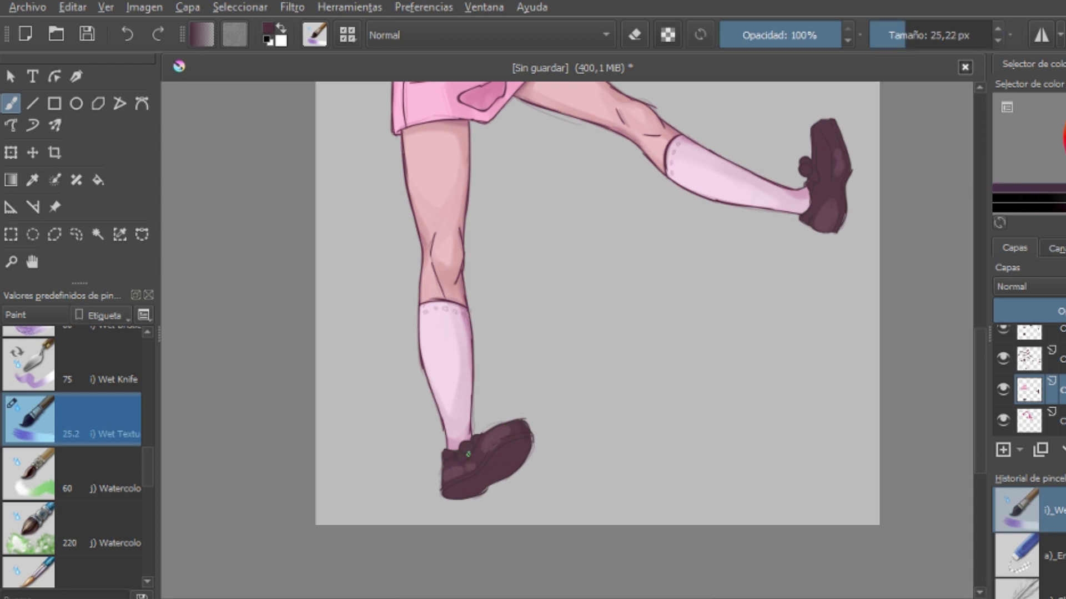
{"action": "key", "text": "bracketright"}
{"action": "key", "text": "bracketright"}
{"action": "key", "text": "bracketright"}
{"action": "key", "text": "bracketright"}
{"action": "key", "text": "bracketright"}
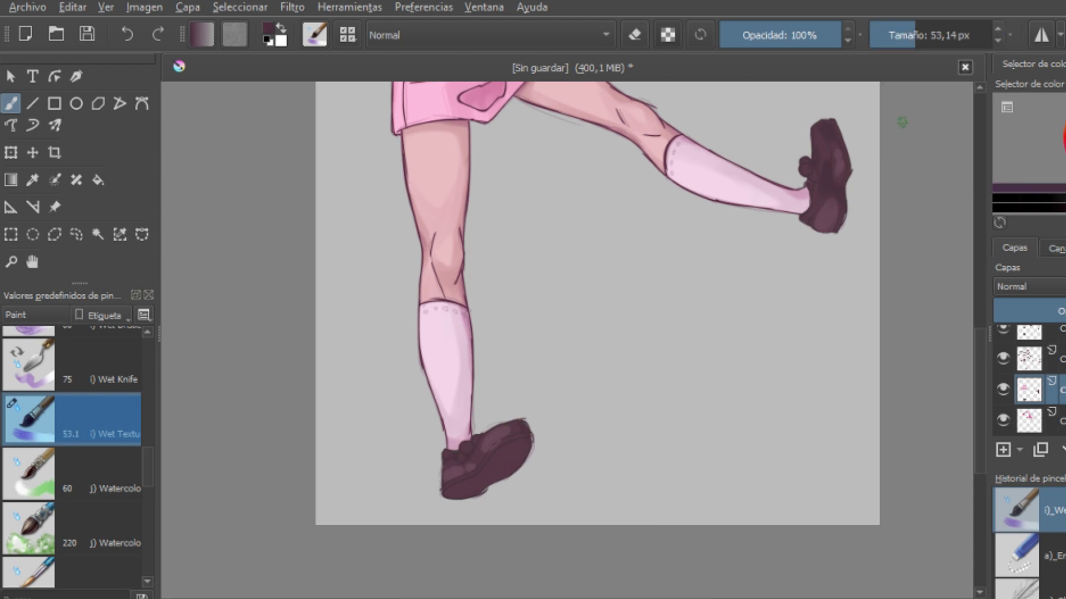
{"action": "left_click_drag", "start_coordinate": [508, 477], "coordinate": [458, 495]}
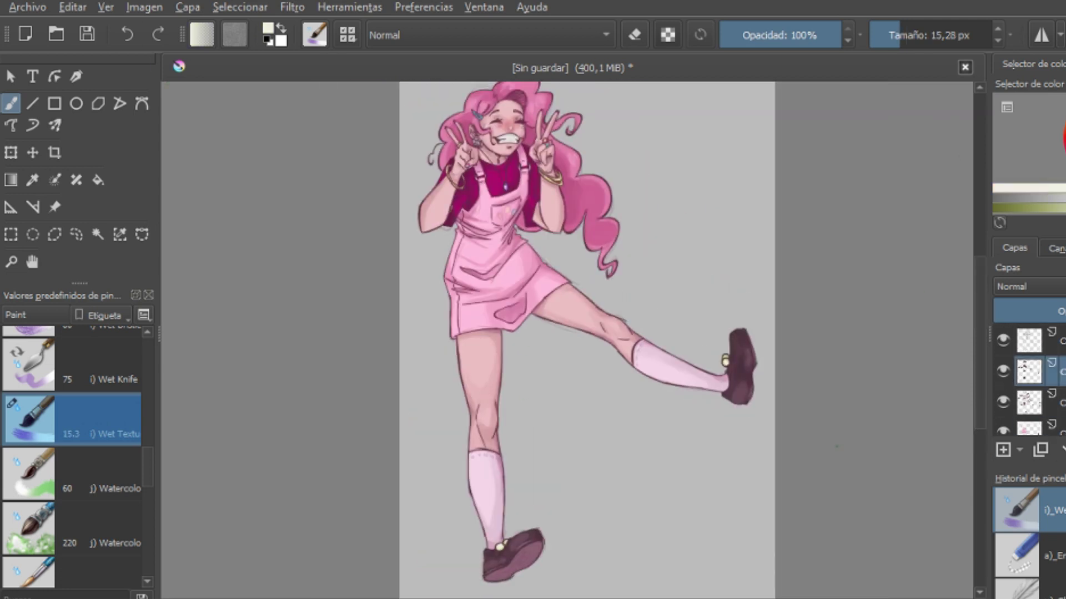
Step: Switch to the Airbrush preset, touch up the gold bracelets at 27.21 px, and reduce the brush to 2.92 px in pink
{"action": "left_click", "coordinate": [47, 313]}
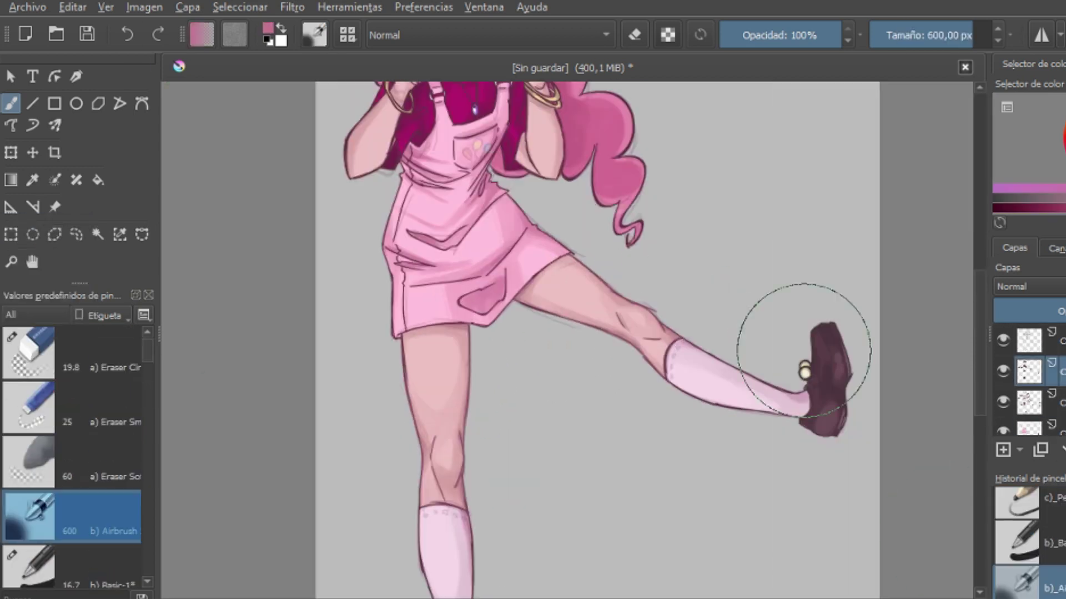
{"action": "scroll", "coordinate": [669, 205], "scroll_direction": "up", "scroll_amount": 2}
{"action": "left_click_drag", "start_coordinate": [433, 95], "coordinate": [389, 100]}
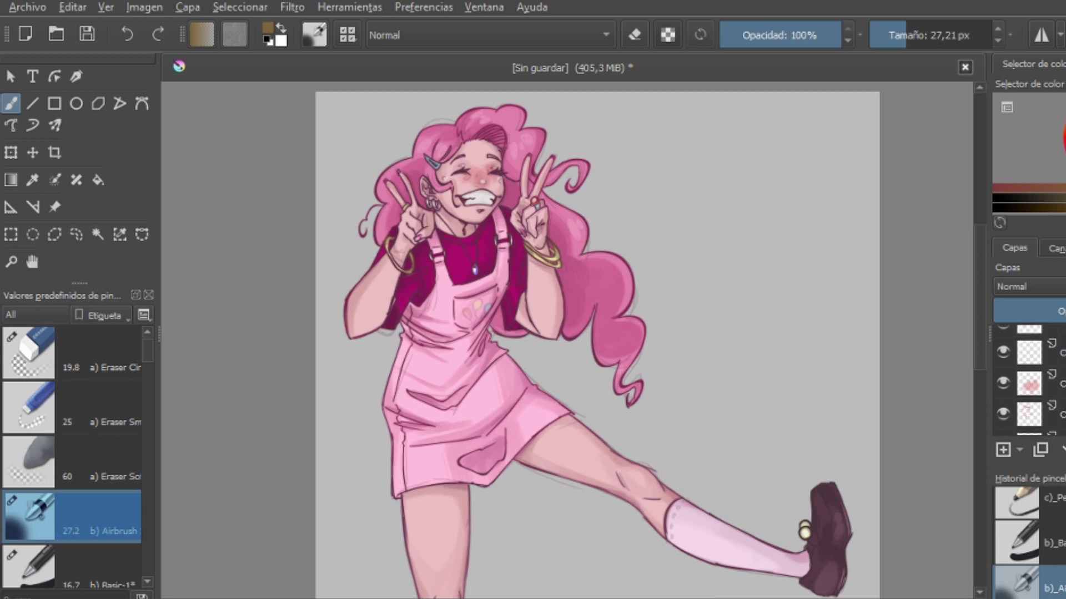
{"action": "left_click_drag", "start_coordinate": [319, 107], "coordinate": [300, 107]}
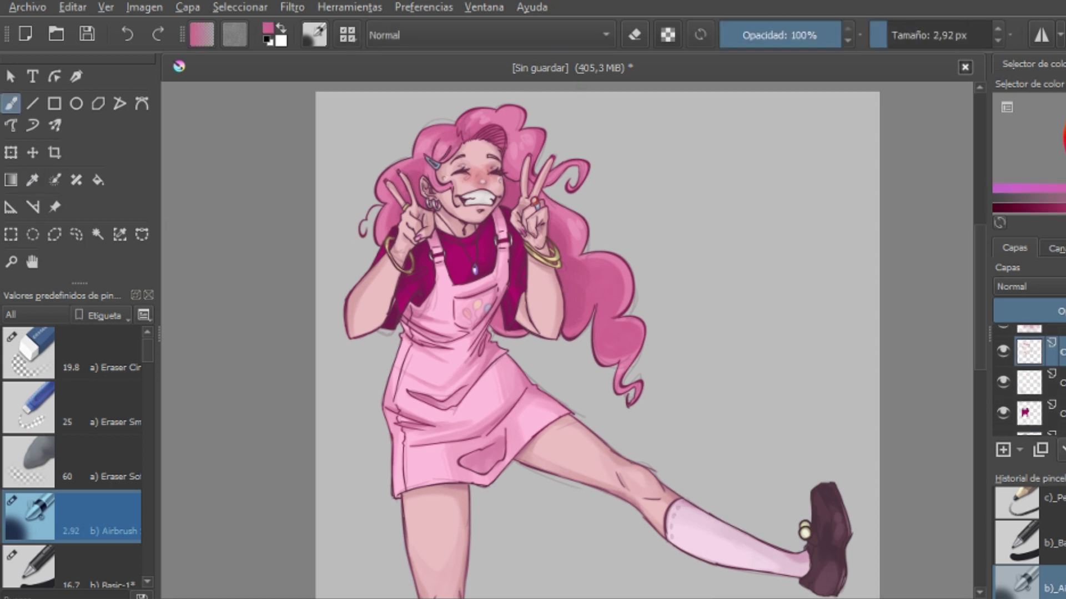
{"action": "key", "text": "plus"}
{"action": "key", "text": "minus"}
{"action": "key", "text": "minus"}
{"action": "key", "text": "minus"}
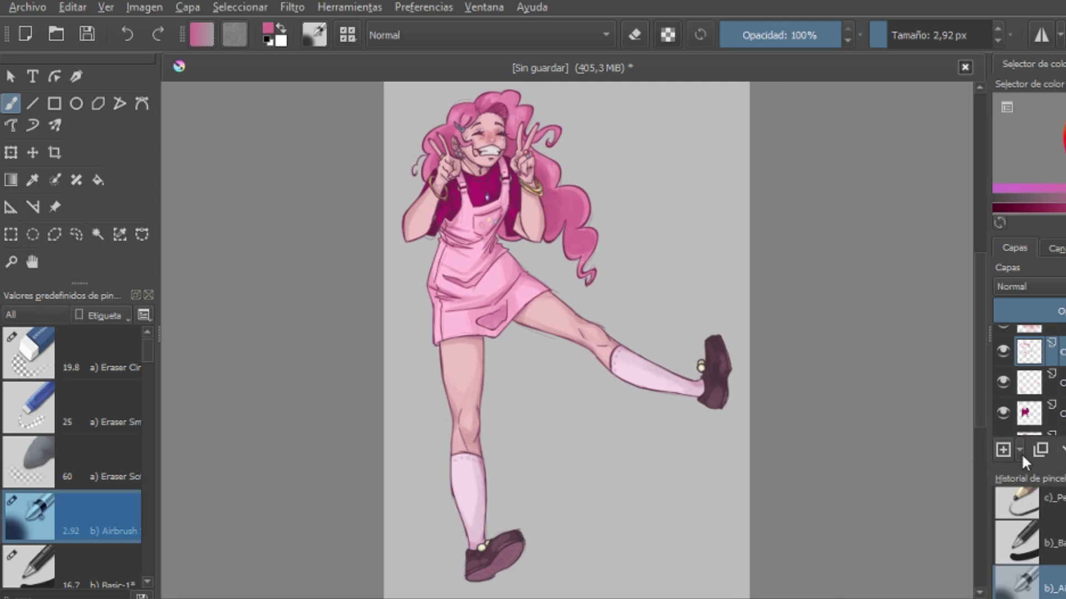
Step: Return to the Wet Textured brush and paint the pink fingernails and fine skin details at 15.28 and 10.37 px
{"action": "key", "text": "plus"}
{"action": "scroll", "coordinate": [555, 361], "scroll_direction": "up", "scroll_amount": 5}
{"action": "left_click", "coordinate": [34, 315]}
{"action": "left_click", "coordinate": [55, 401]}
{"action": "left_click", "coordinate": [111, 349]}
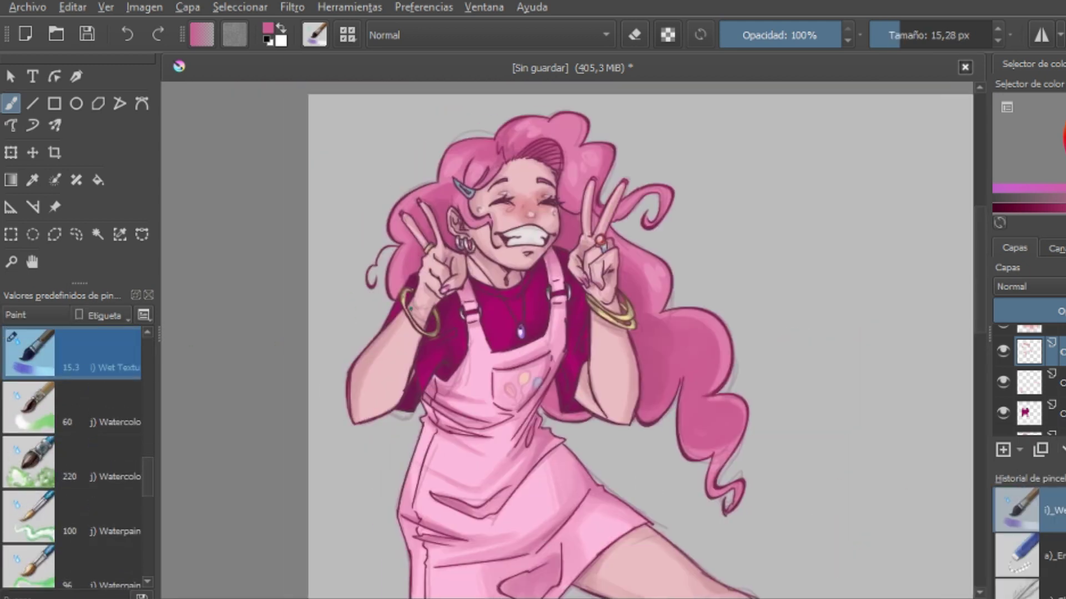
{"action": "key", "text": "bracketleft"}
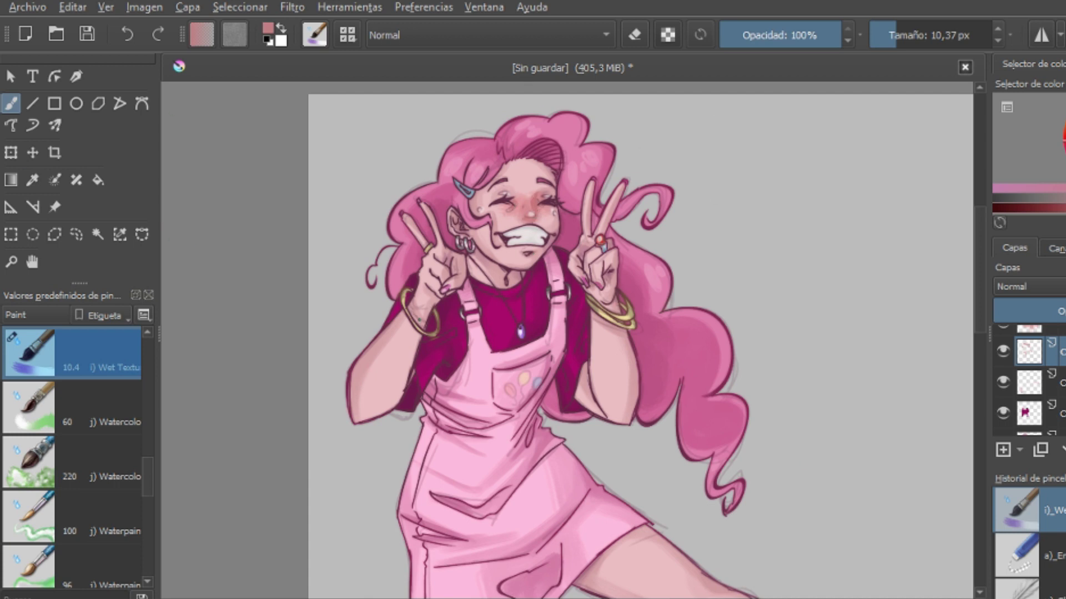
{"action": "left_click", "coordinate": [528, 206], "text": "ctrl"}
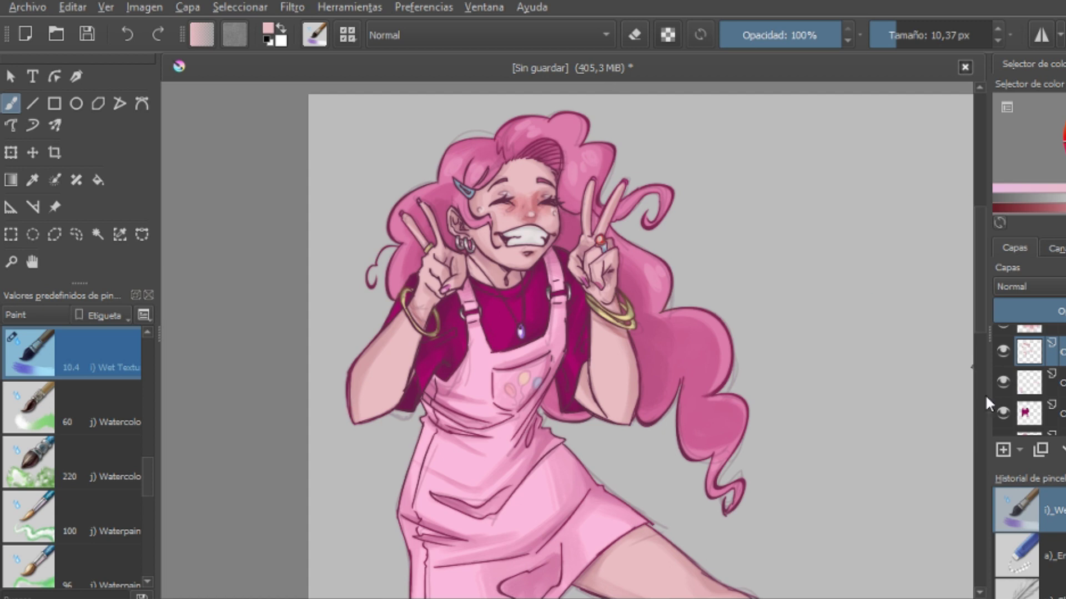
Step: Airbrush a soft red blush on the knees and elbows with a 320.31 px brush
{"action": "key", "text": "minus"}
{"action": "scroll", "coordinate": [611, 333], "scroll_direction": "down", "scroll_amount": 5}
{"action": "left_click", "coordinate": [34, 315]}
{"action": "left_click", "coordinate": [33, 222]}
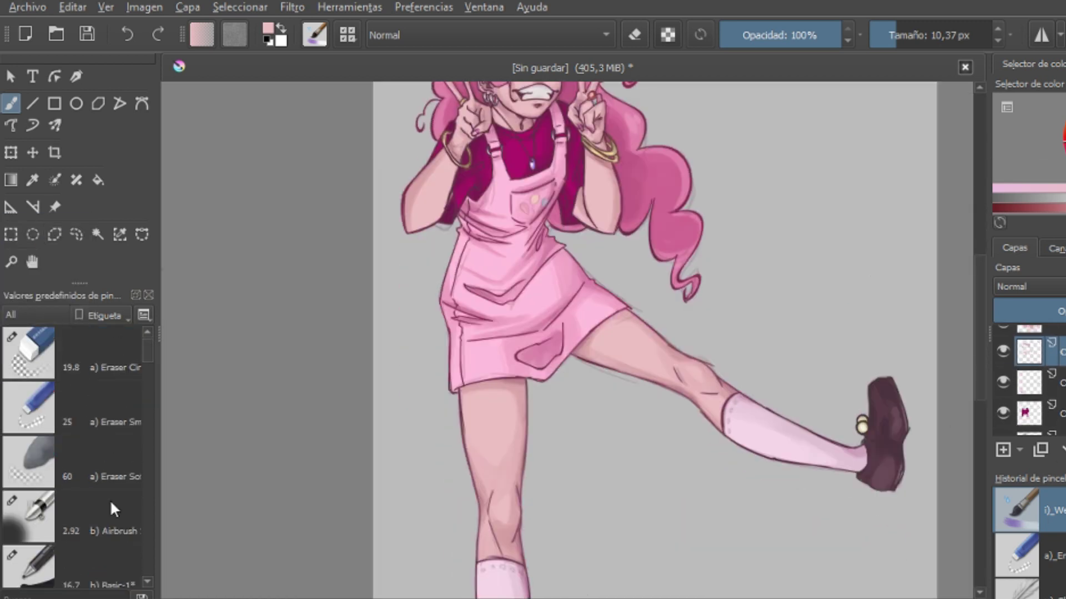
{"action": "left_click", "coordinate": [113, 509]}
{"action": "mouse_move", "coordinate": [705, 361]}
{"action": "left_mouse_down"}
{"action": "mouse_move", "coordinate": [689, 352]}
{"action": "mouse_move", "coordinate": [680, 364]}
{"action": "left_mouse_up"}
{"action": "scroll", "coordinate": [512, 421], "scroll_direction": "down", "scroll_amount": 1}
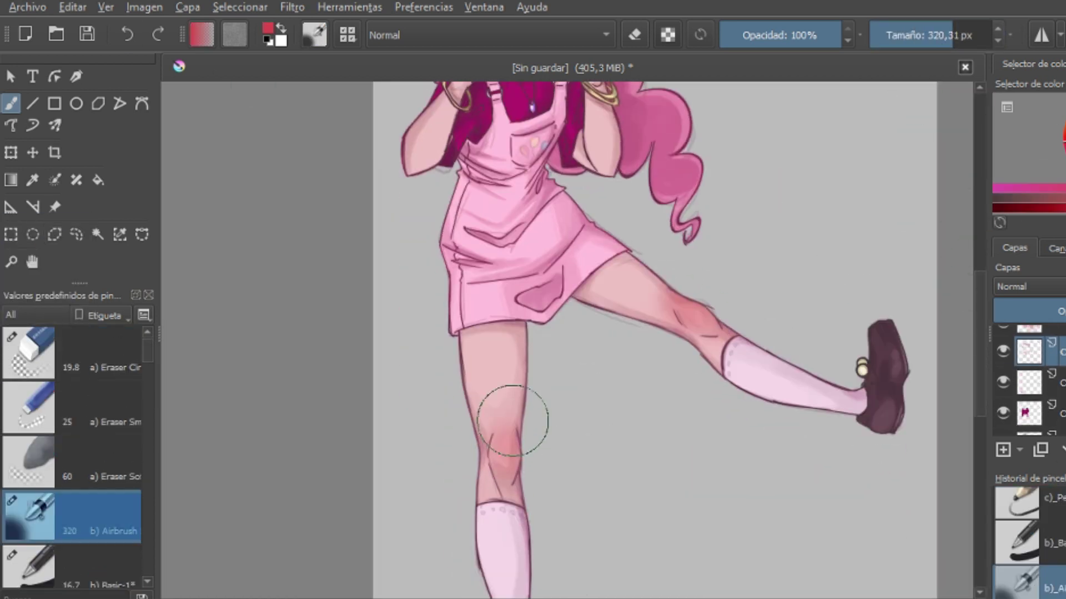
{"action": "scroll", "coordinate": [511, 420], "scroll_direction": "up", "scroll_amount": 4}
{"action": "key", "text": "minus"}
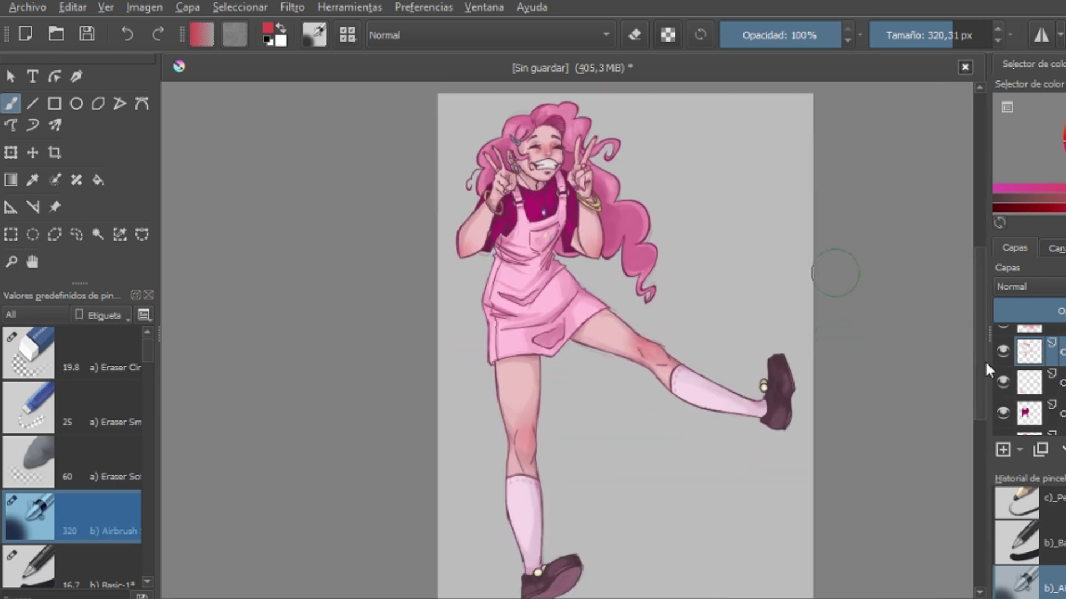